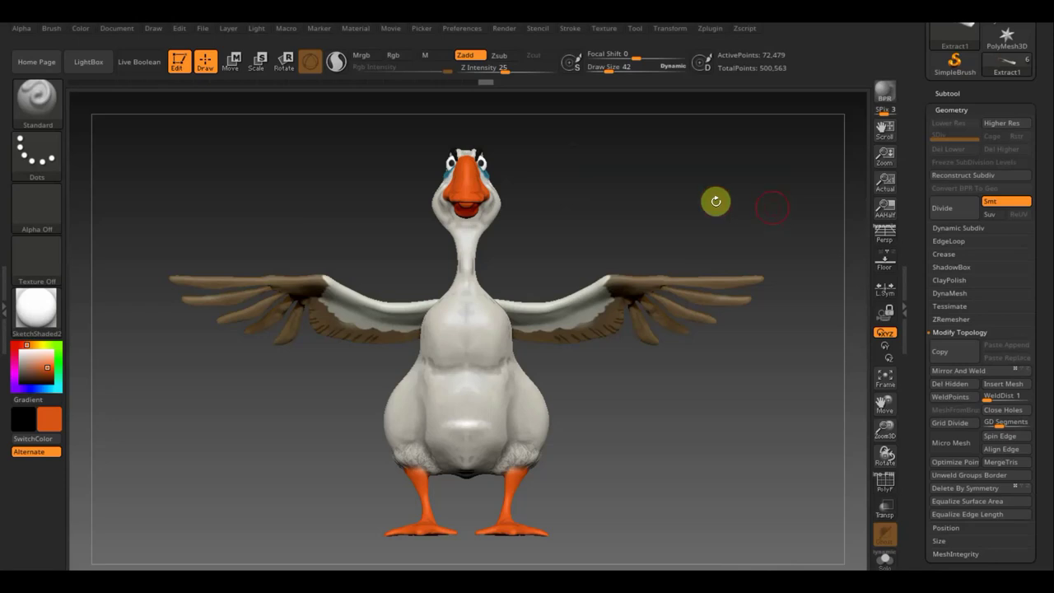
Inspect the goose from another side and select its body subtool.
mouse_move(699, 219)
left_mouse_down()
mouse_move(565, 223)
mouse_move(617, 216)
mouse_move(609, 321)
mouse_move(584, 366)
mouse_move(600, 388)
mouse_move(618, 379)
mouse_move(655, 414)
mouse_move(634, 233)
mouse_move(634, 264)
left_mouse_up()
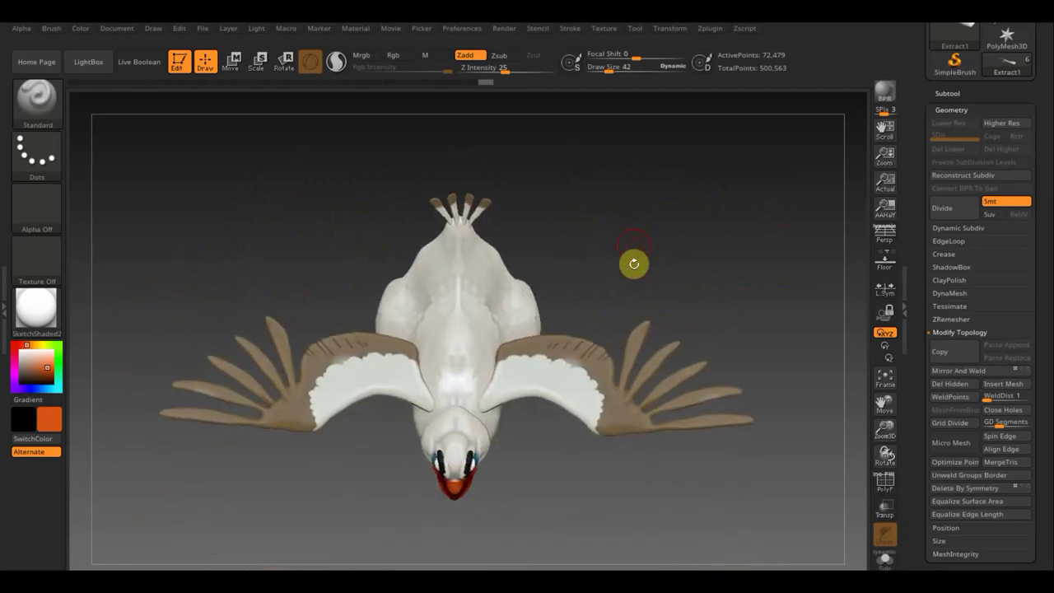
mouse_move(563, 254)
left_mouse_down()
mouse_move(579, 162)
mouse_move(642, 306)
mouse_move(656, 417)
mouse_move(651, 379)
mouse_move(633, 387)
left_mouse_up()
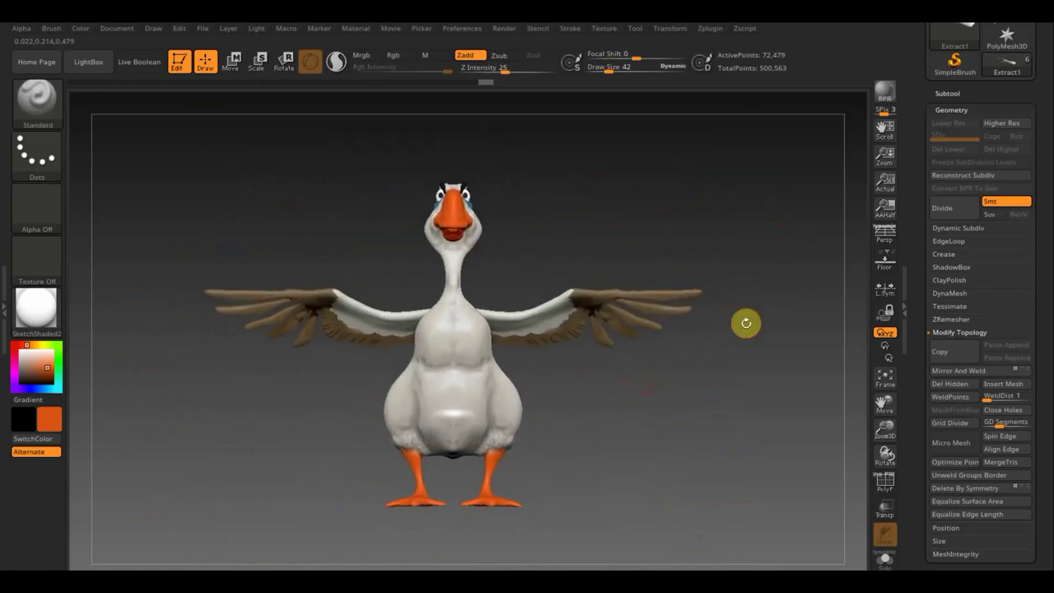
key("n")
left_click(568, 372)
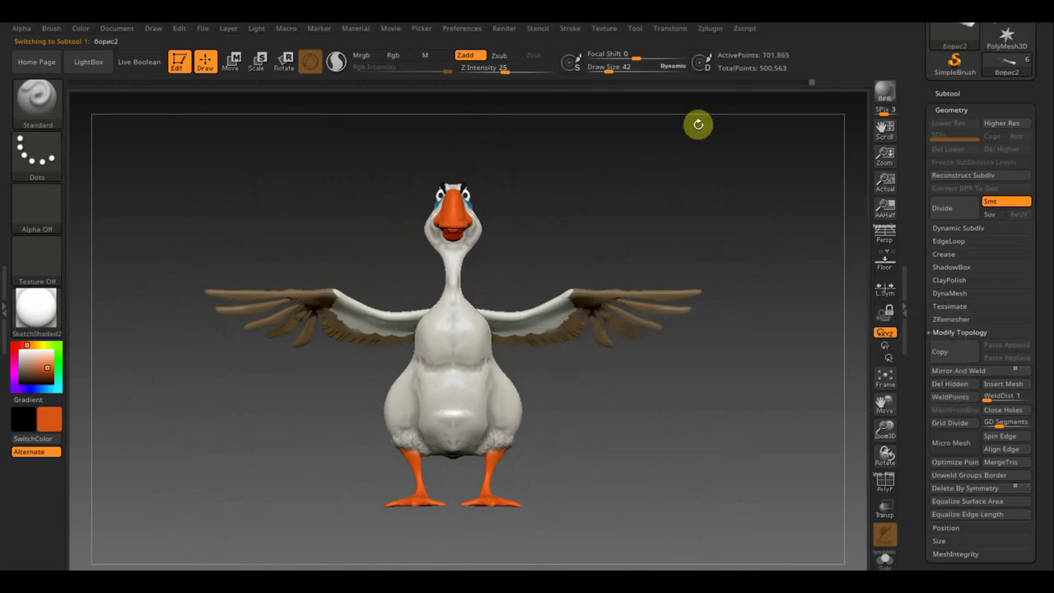
Duplicate the body subtool in the Subtool palette, then reselect the original body part.
left_click(948, 93)
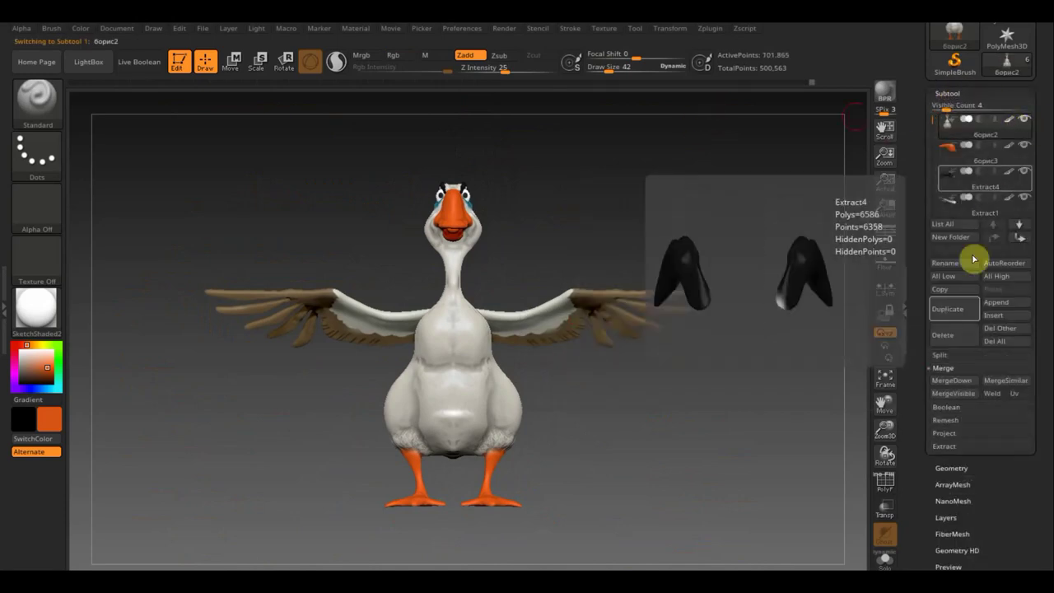
left_click(947, 308)
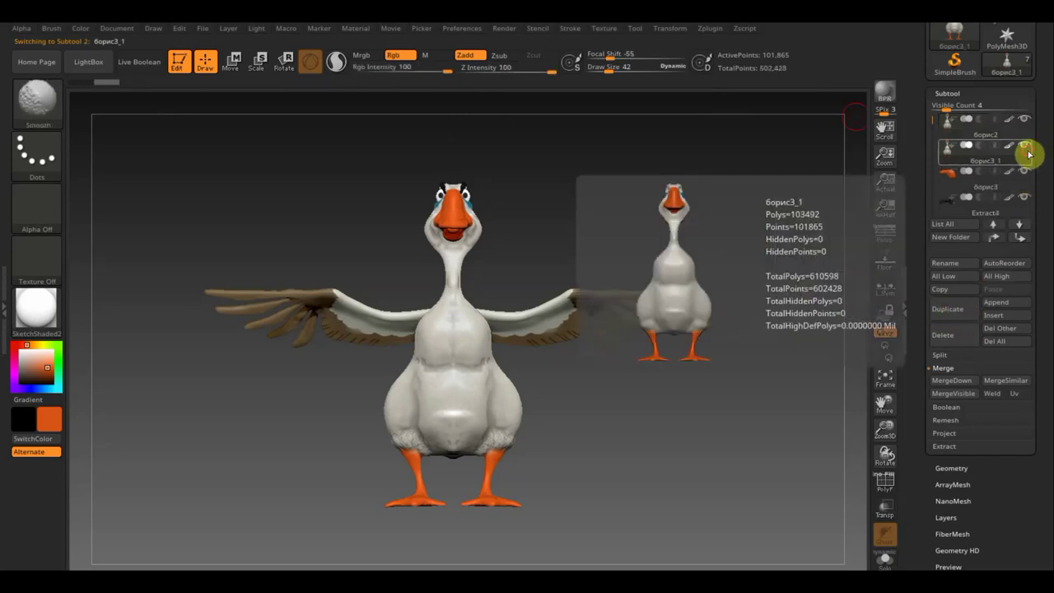
left_click(1026, 152)
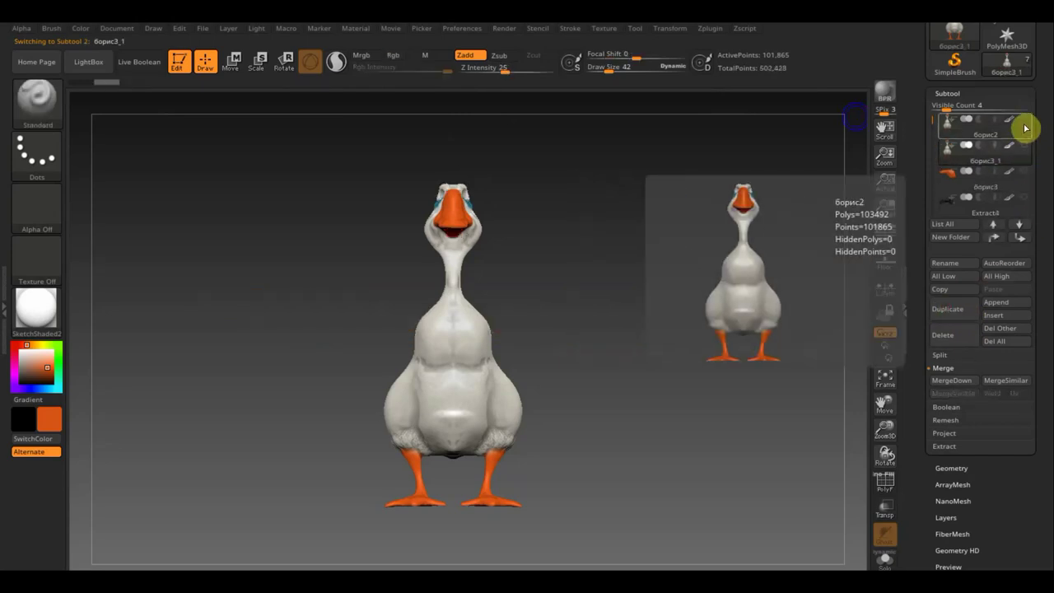
left_click(974, 132)
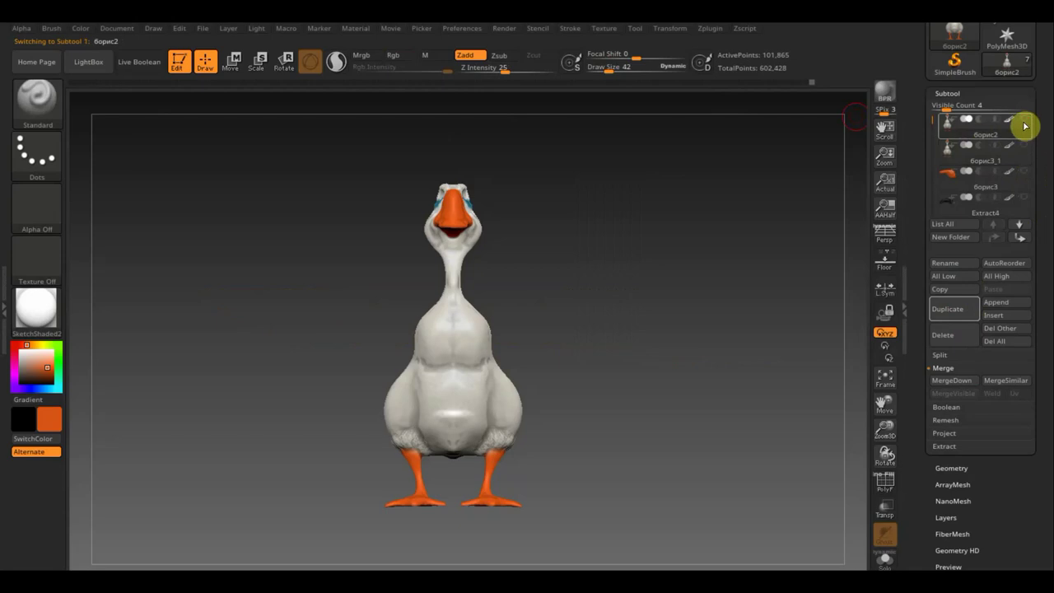
mouse_move(686, 321)
left_mouse_down("alt")
mouse_move(689, 351)
mouse_move(672, 337)
mouse_move(684, 402)
mouse_move(677, 396)
mouse_move(716, 419)
mouse_move(762, 370)
mouse_move(678, 370)
mouse_move(678, 404)
mouse_move(689, 409)
left_mouse_up("alt")
Turn on Rgb, turn off Zadd, pick black and reduce Draw Size to 8.
left_click_drag(767, 288, 667, 329, "alt")
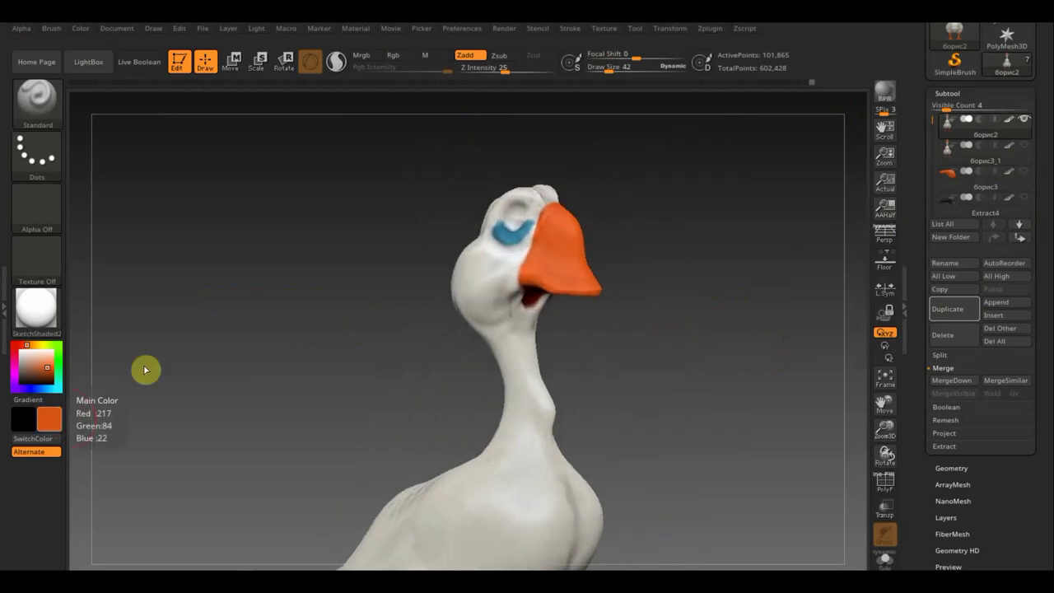
left_click(399, 56)
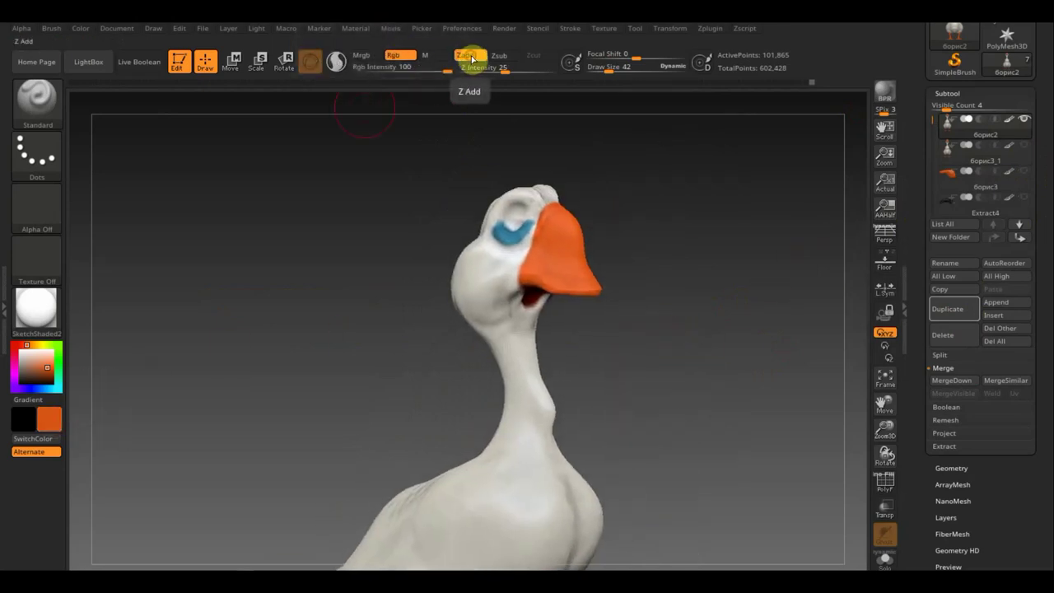
left_click(485, 60)
left_click(51, 420)
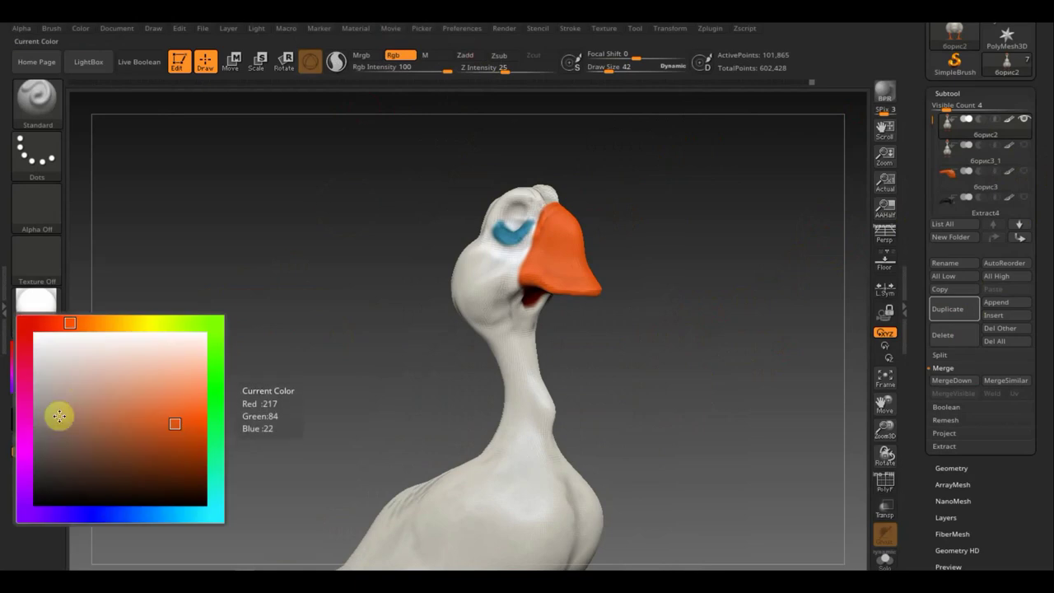
left_click_drag(51, 421, 41, 494)
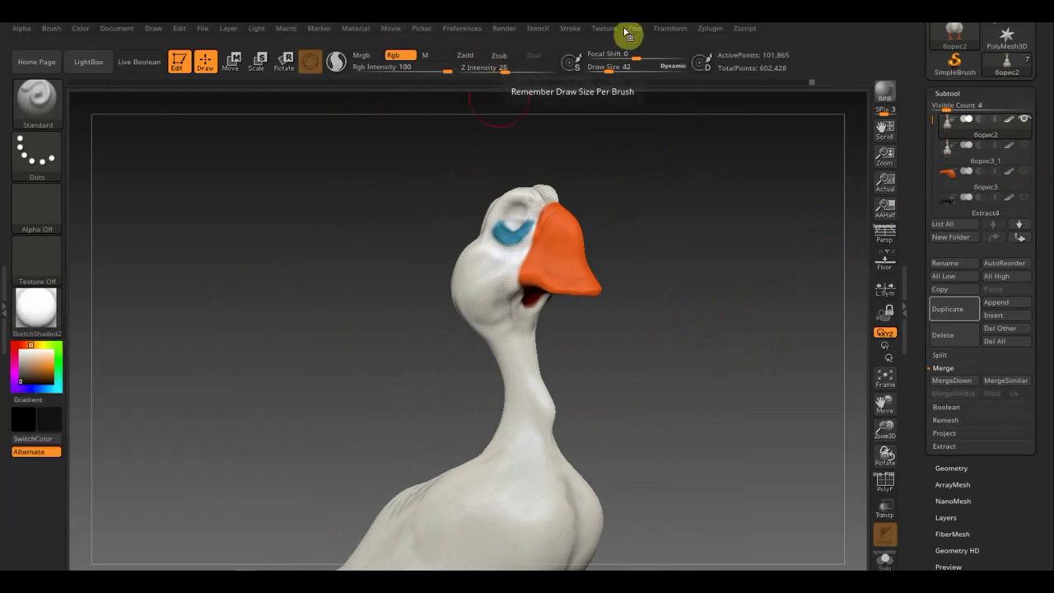
left_click_drag(607, 70, 606, 71)
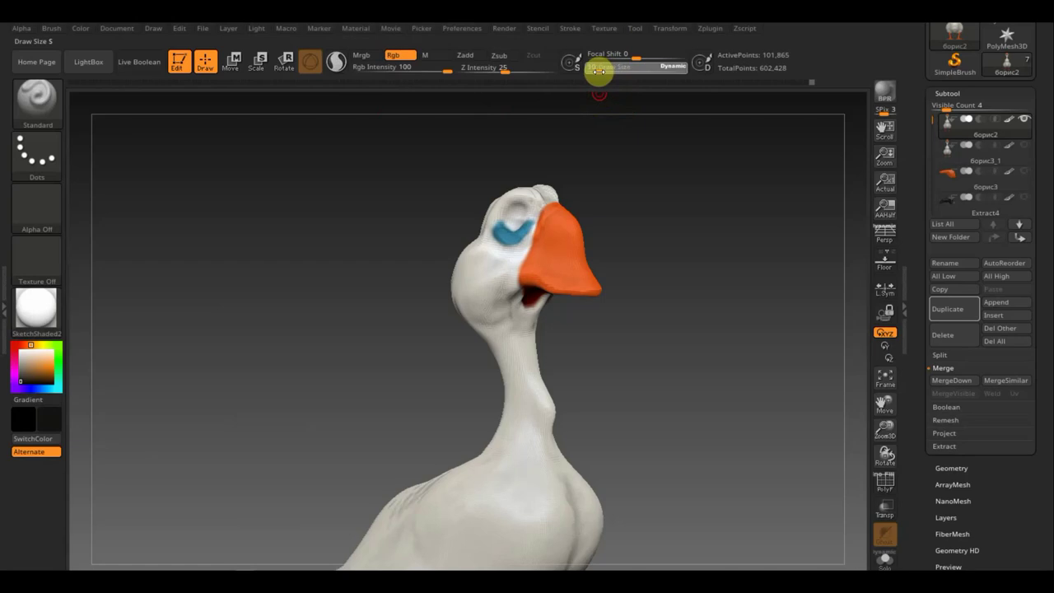
left_click_drag(597, 73, 600, 75)
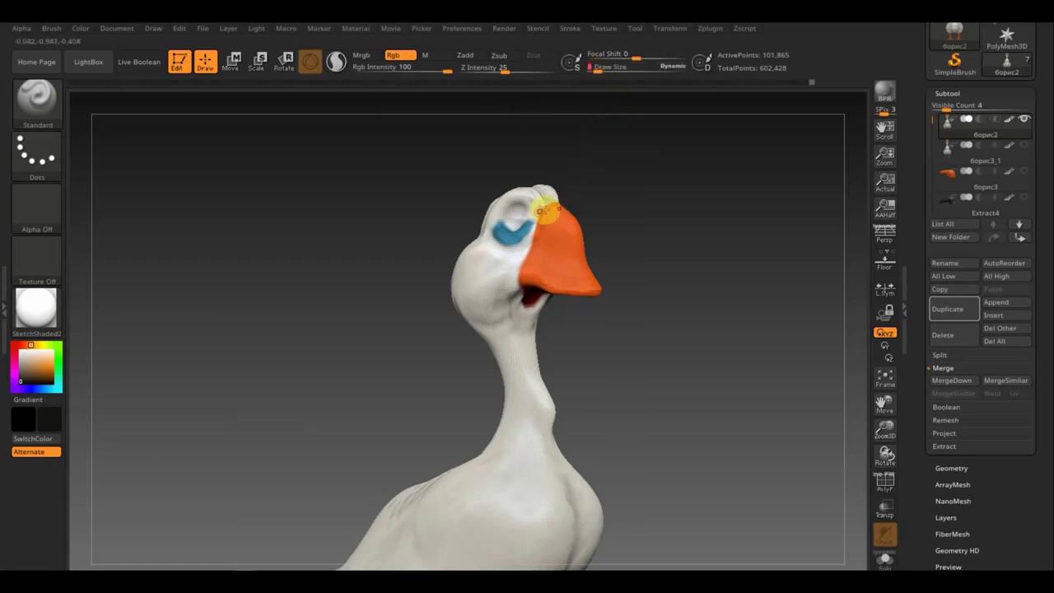
mouse_move(700, 228)
left_mouse_down("alt")
mouse_move(717, 279)
mouse_move(627, 328)
mouse_move(623, 371)
mouse_move(667, 358)
left_mouse_up("alt")
left_click_drag(732, 341, 610, 365)
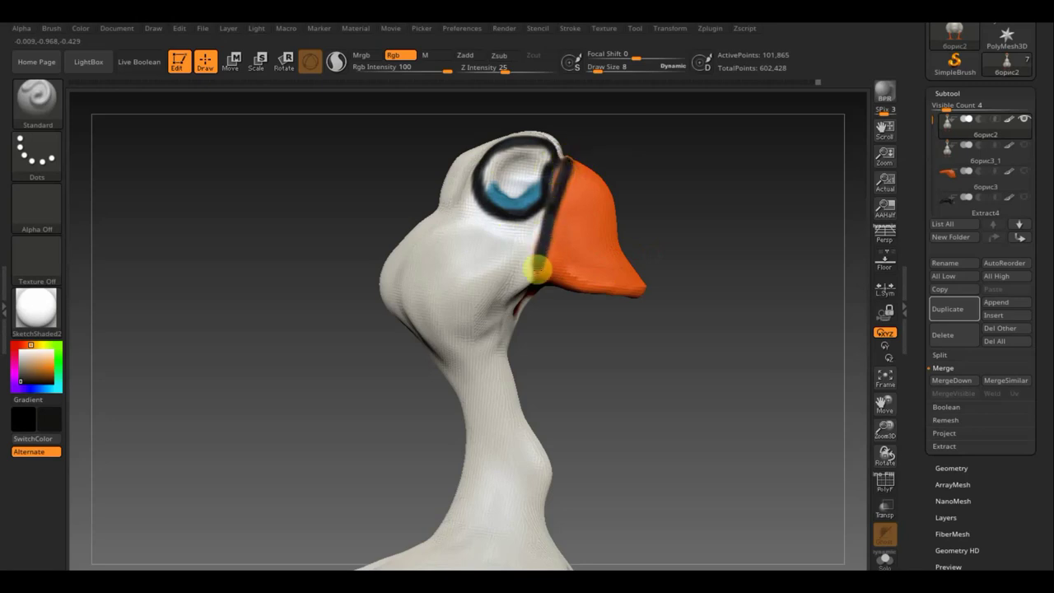
Paint a black line down the side of the head by the beak, undoing a stray stroke.
mouse_move(710, 190)
left_mouse_down()
mouse_move(684, 292)
mouse_move(580, 160)
left_mouse_up()
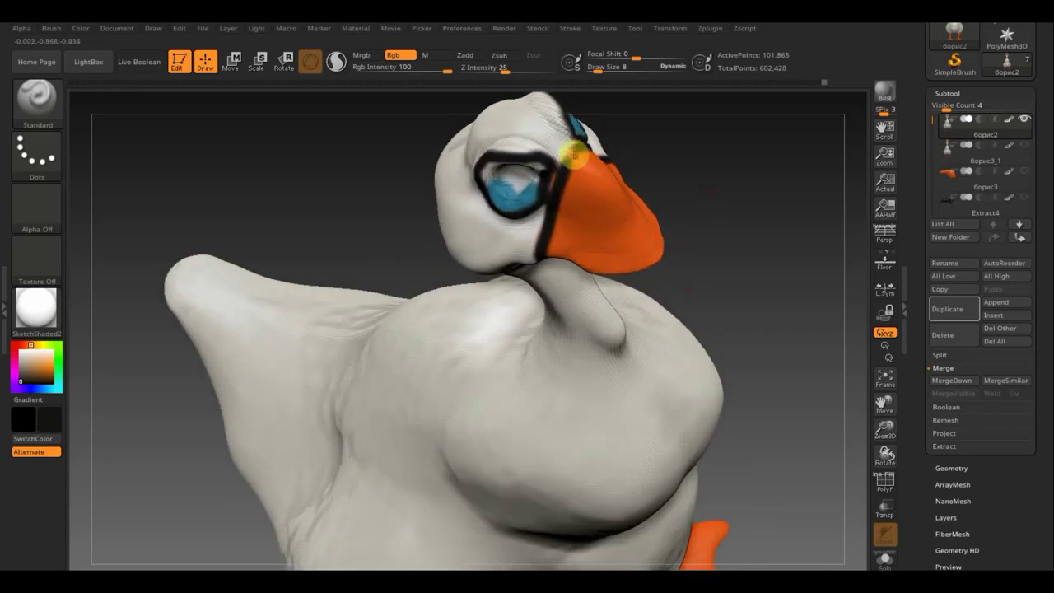
mouse_move(703, 186)
left_mouse_down()
mouse_move(684, 148)
mouse_move(668, 51)
mouse_move(606, 238)
left_mouse_up()
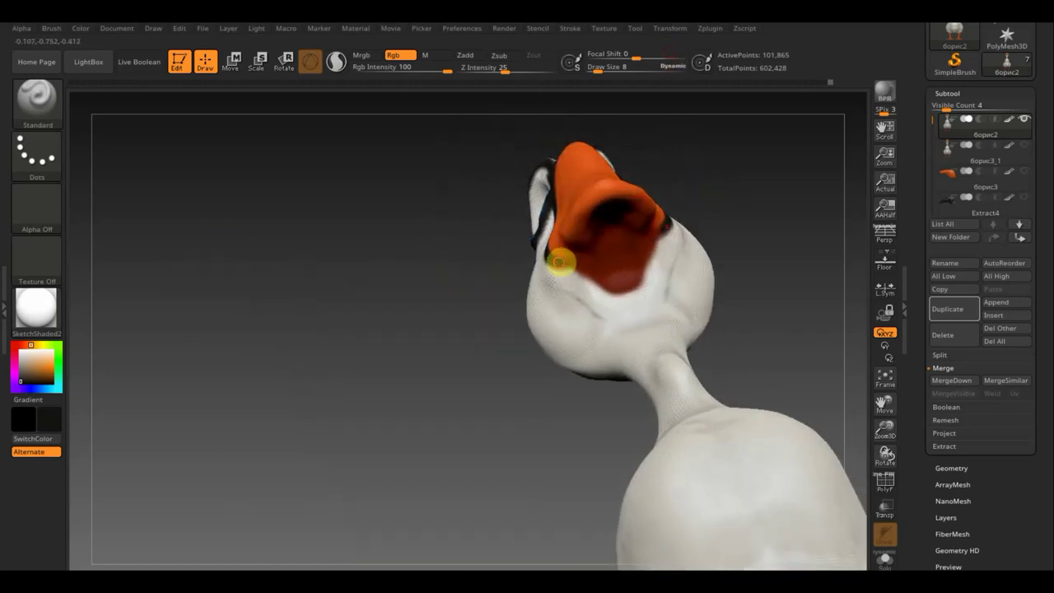
mouse_move(730, 178)
left_mouse_down()
mouse_move(734, 295)
mouse_move(760, 308)
mouse_move(663, 298)
mouse_move(696, 291)
mouse_move(668, 262)
left_mouse_up()
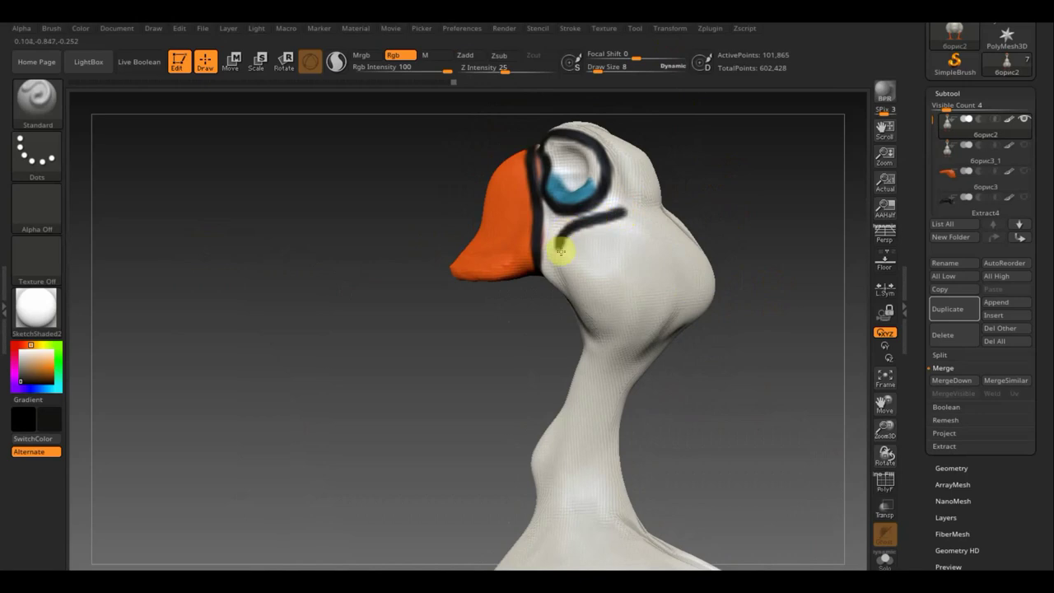
left_click_drag(576, 294, 589, 322)
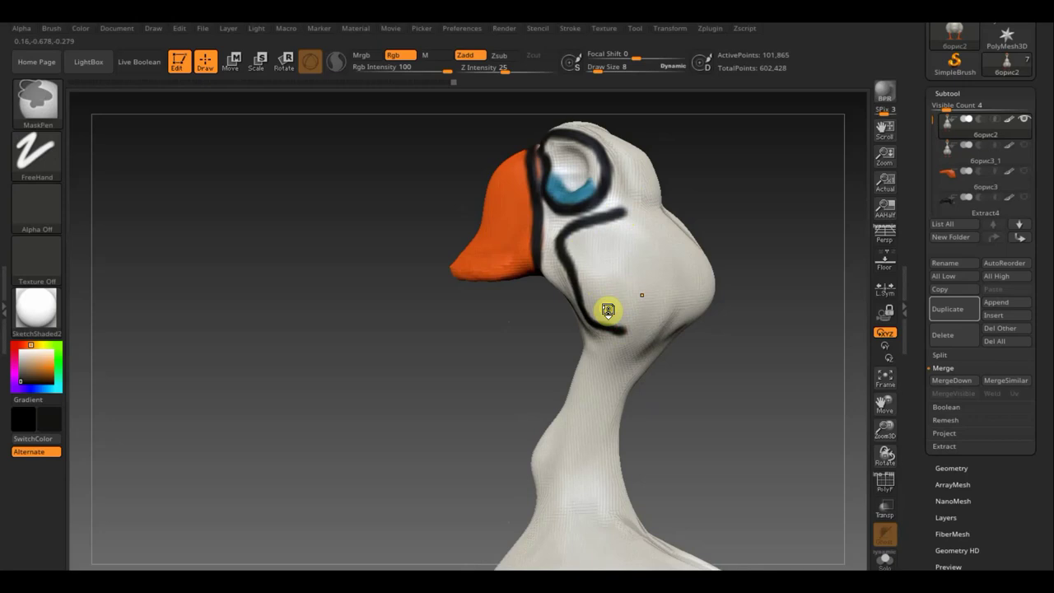
key("ctrl+z")
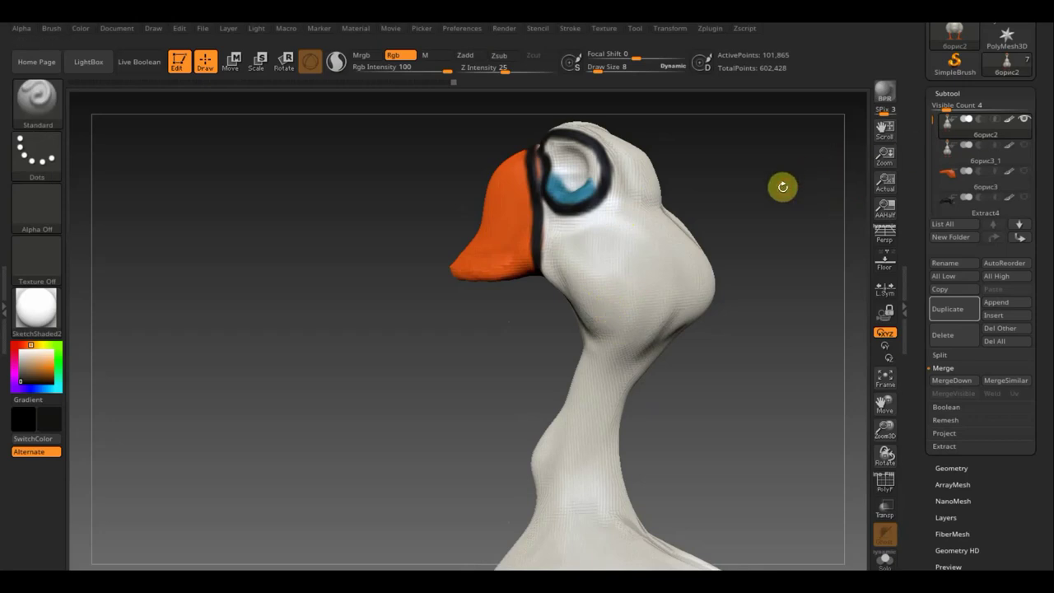
Paint a black loop across the cheek below the eye and check it from other angles.
left_click_drag(732, 219, 738, 202)
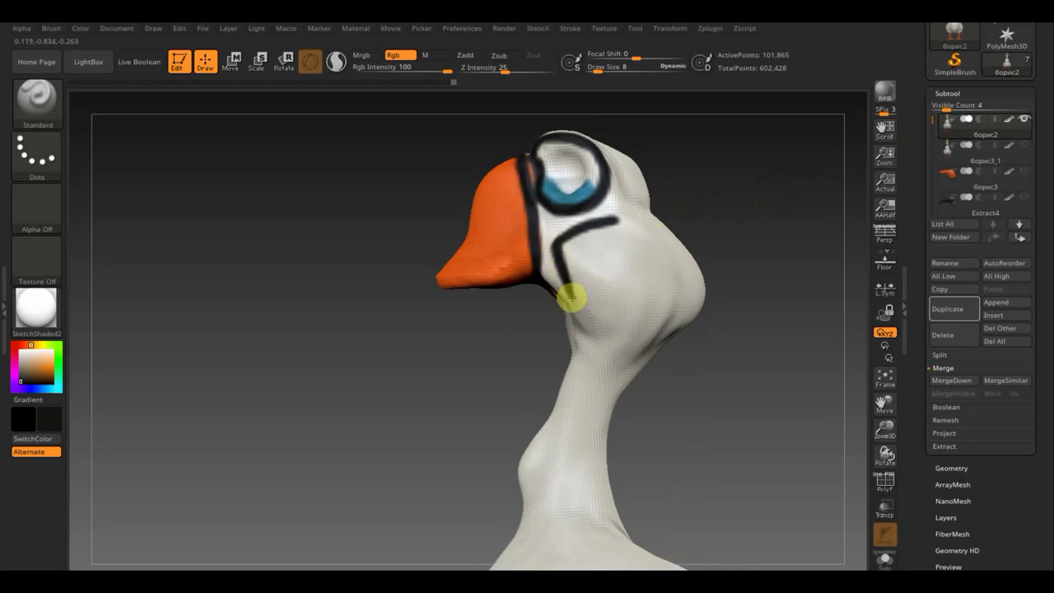
left_click_drag(619, 345, 656, 339)
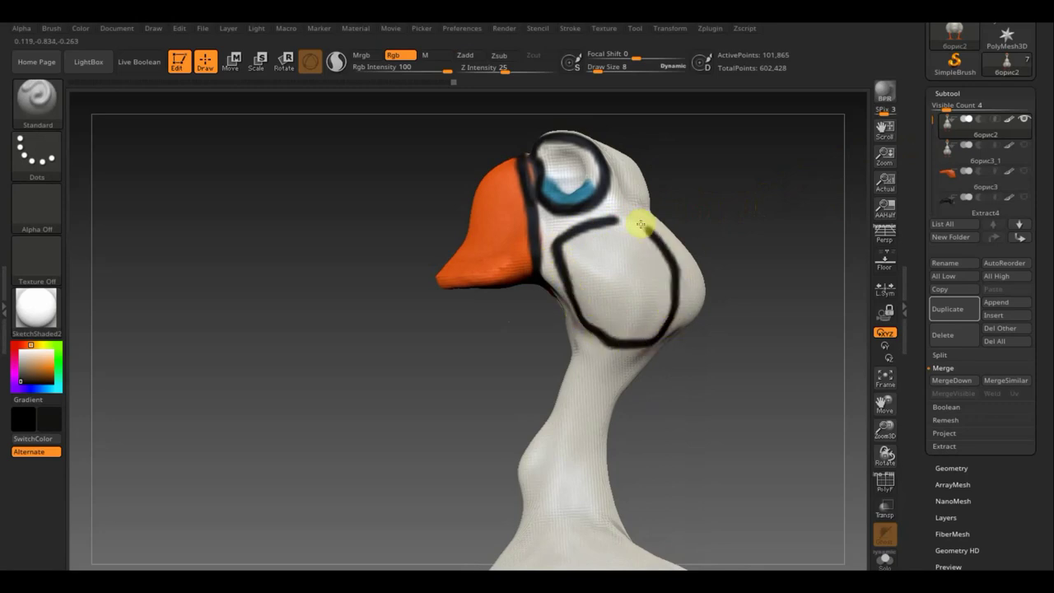
mouse_move(736, 197)
left_mouse_down()
mouse_move(685, 209)
mouse_move(750, 193)
mouse_move(689, 287)
left_mouse_up()
mouse_move(744, 343)
left_mouse_down()
mouse_move(759, 340)
mouse_move(740, 356)
mouse_move(746, 312)
mouse_move(716, 206)
mouse_move(689, 242)
mouse_move(648, 226)
left_mouse_up()
mouse_move(630, 263)
left_mouse_down()
mouse_move(687, 260)
mouse_move(599, 287)
mouse_move(631, 313)
mouse_move(607, 311)
mouse_move(675, 360)
left_mouse_up()
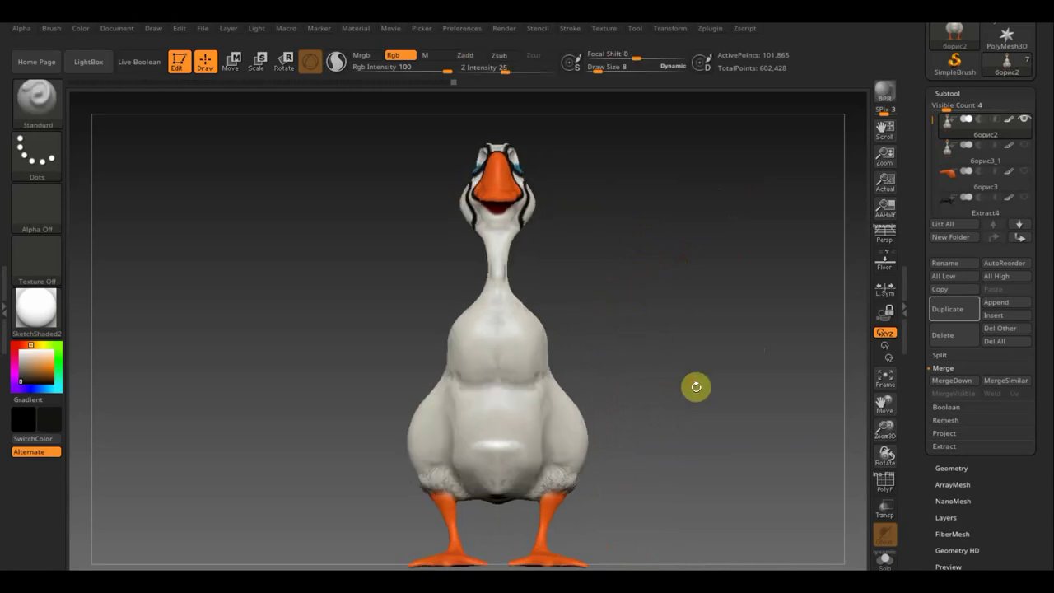
Mask the goose leaving a centre stripe, then paint a thin black seam down the neck front.
left_click_drag(697, 400, 684, 362, "alt")
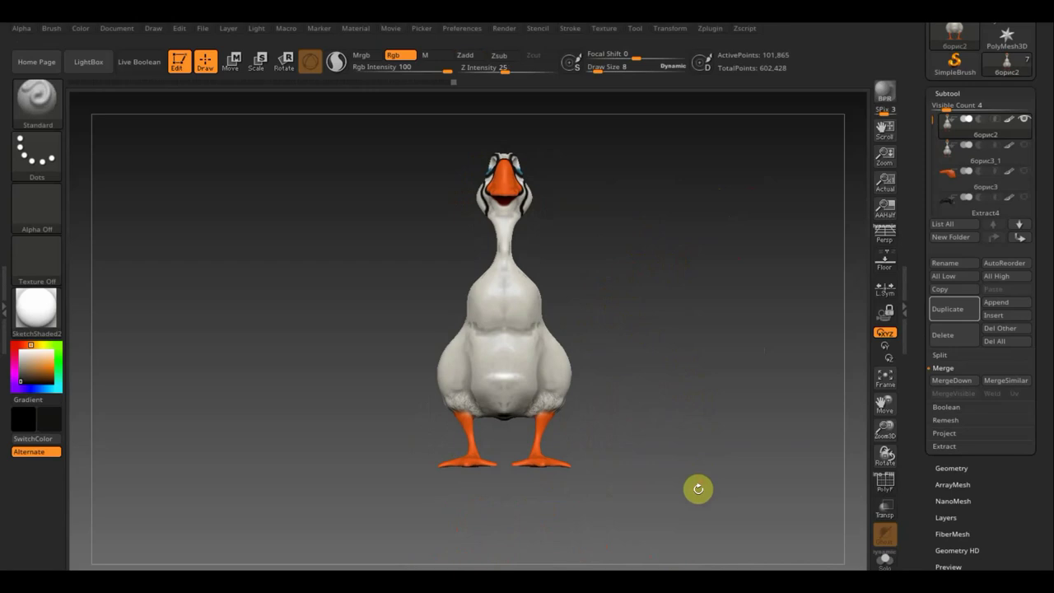
mouse_move(691, 503)
left_mouse_down()
mouse_move(647, 431)
mouse_move(697, 353)
mouse_move(700, 400)
mouse_move(730, 440)
left_mouse_up()
left_click_drag(731, 479, 507, 123, "ctrl")
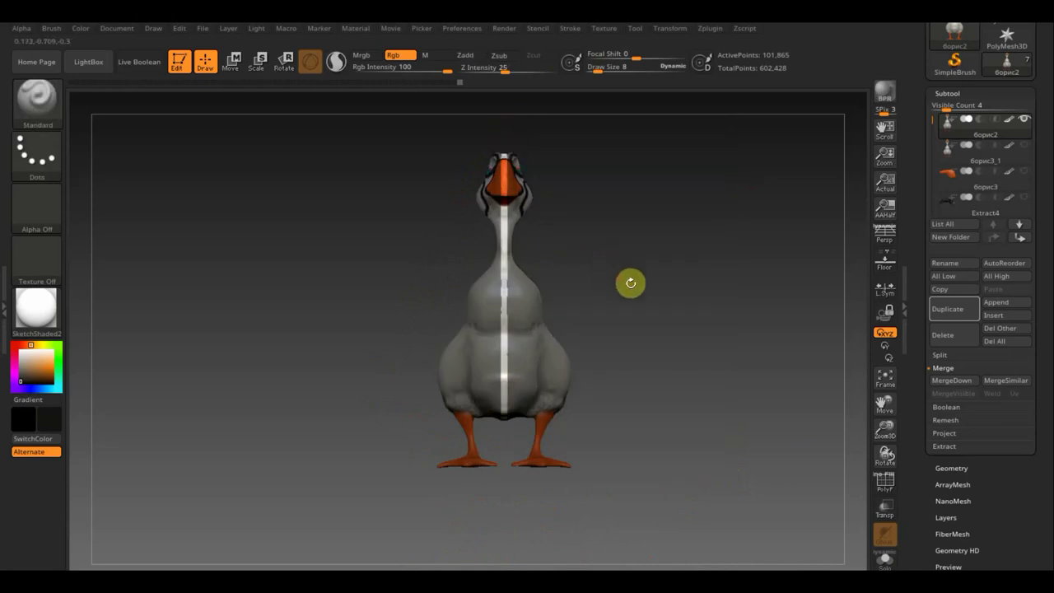
key("ctrl")
left_click_drag(700, 495, 502, 141, "ctrl")
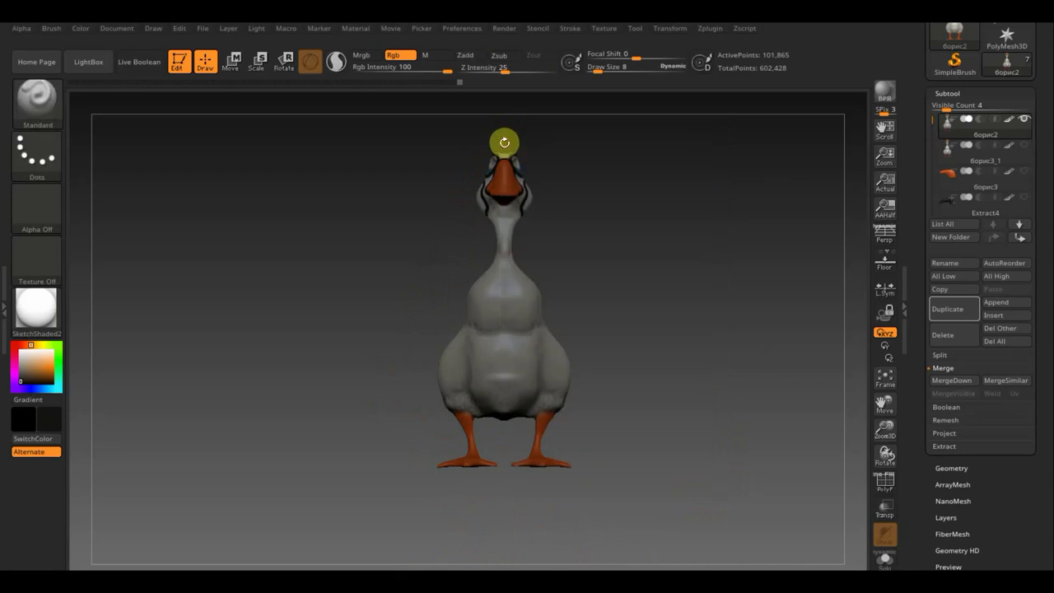
left_click(684, 479, "ctrl")
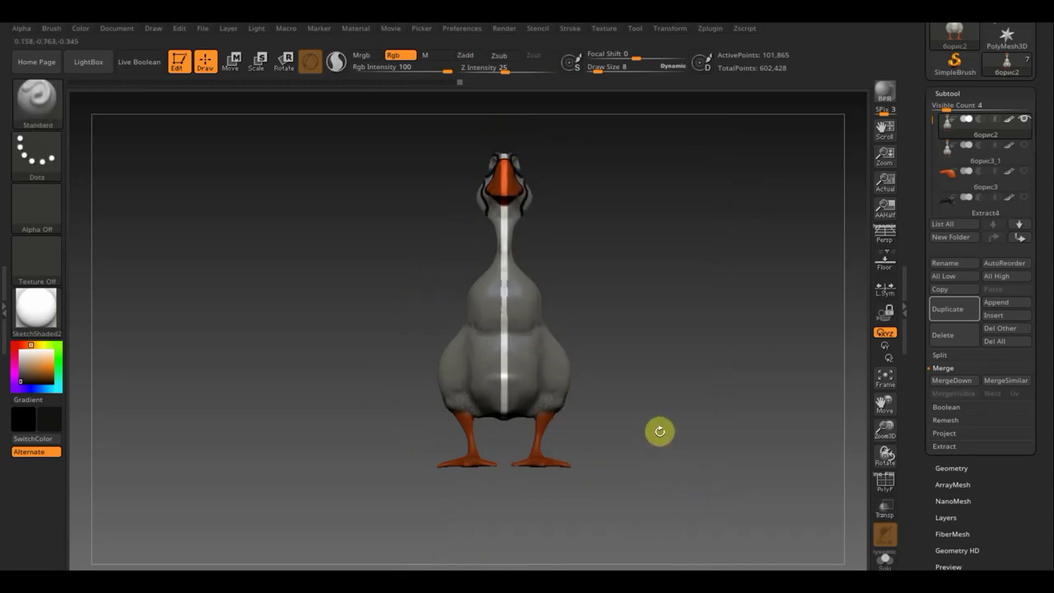
left_click_drag(656, 421, 684, 469, "alt")
left_click_drag(734, 546, 499, 122, "ctrl")
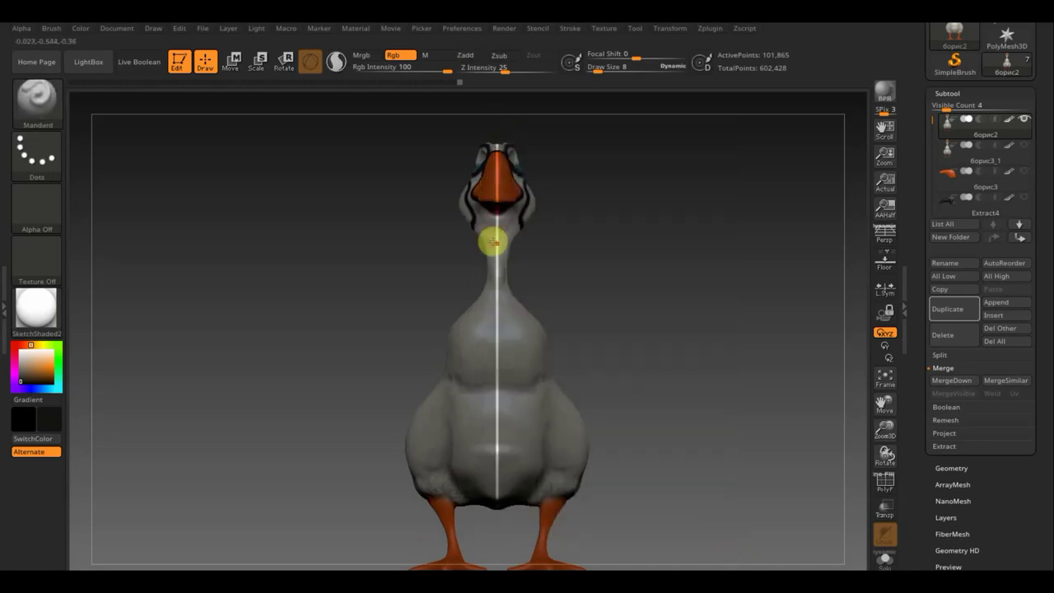
left_click_drag(497, 248, 497, 403)
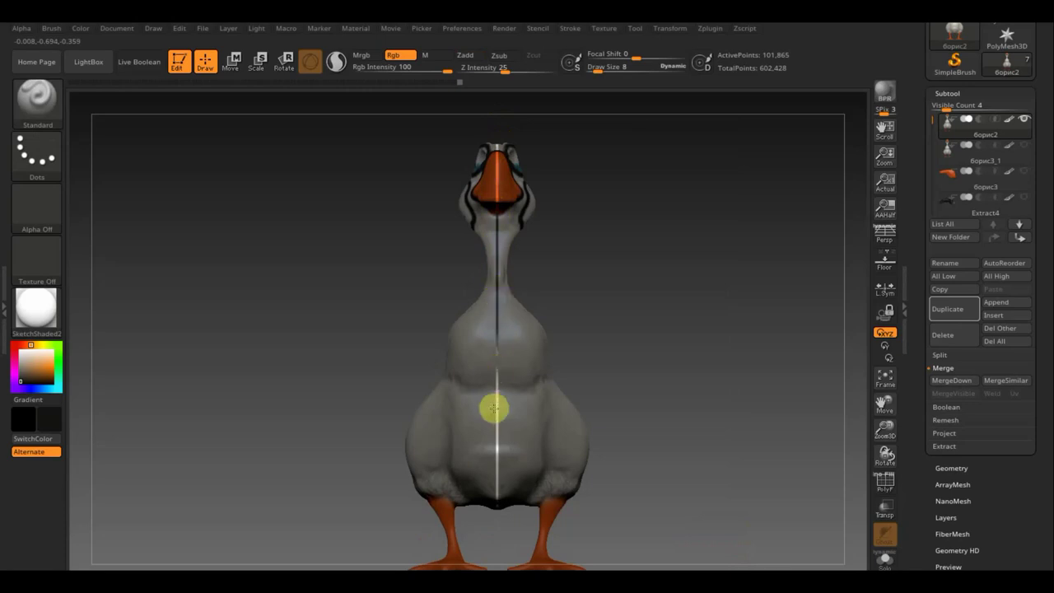
Raise Draw Size to 39 and extend the seam to the legs, over the head and down the back.
left_click(600, 70)
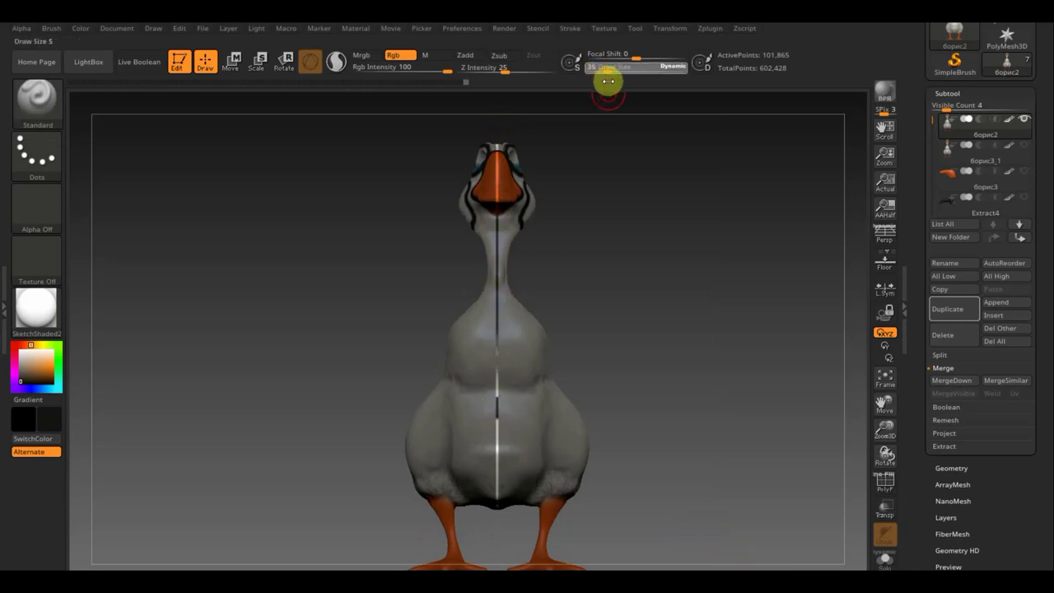
left_click_drag(494, 355, 489, 523)
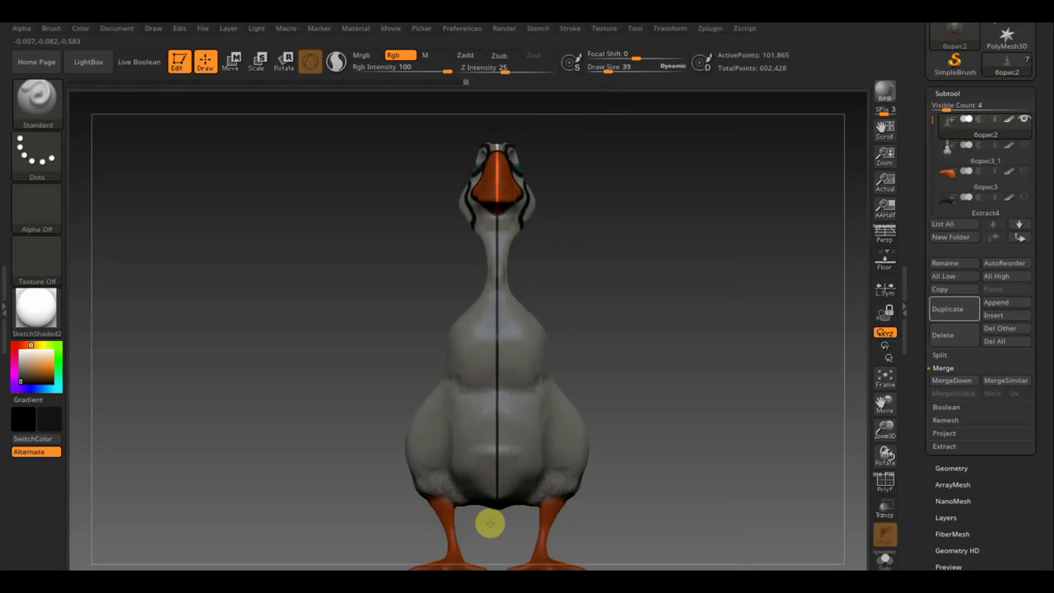
left_click_drag(684, 393, 682, 305)
mouse_move(507, 304)
left_mouse_down()
mouse_move(495, 280)
mouse_move(501, 322)
left_mouse_up()
mouse_move(596, 353)
left_mouse_down()
mouse_move(649, 324)
mouse_move(697, 228)
left_mouse_up()
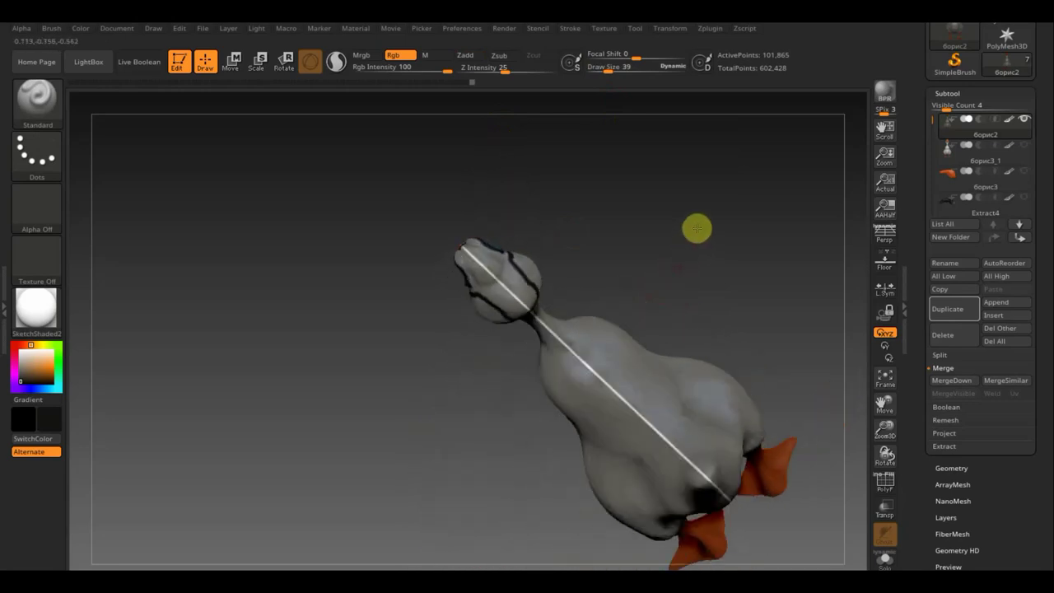
mouse_move(493, 270)
left_mouse_down()
mouse_move(587, 382)
mouse_move(725, 491)
left_mouse_up()
Paint the last white stretches of the guide, then frame the goose and zoom onto its head.
left_click_drag(773, 532, 654, 423)
left_click_drag(506, 371, 583, 403)
mouse_move(600, 228)
left_mouse_down()
mouse_move(678, 345)
mouse_move(682, 322)
left_mouse_up()
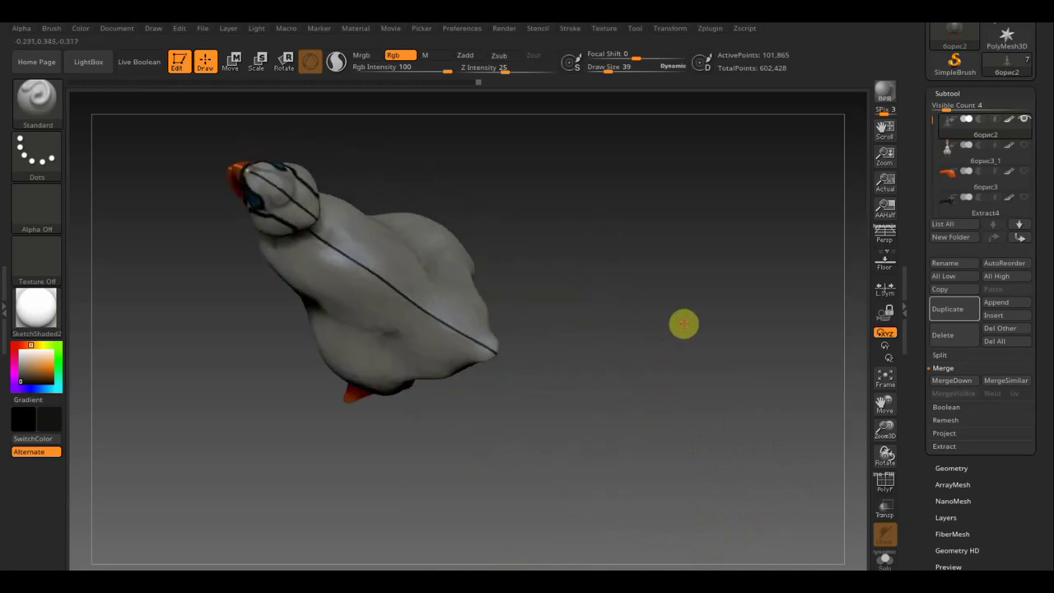
mouse_move(450, 212)
left_mouse_down()
mouse_move(475, 217)
mouse_move(475, 228)
left_mouse_up()
key("f")
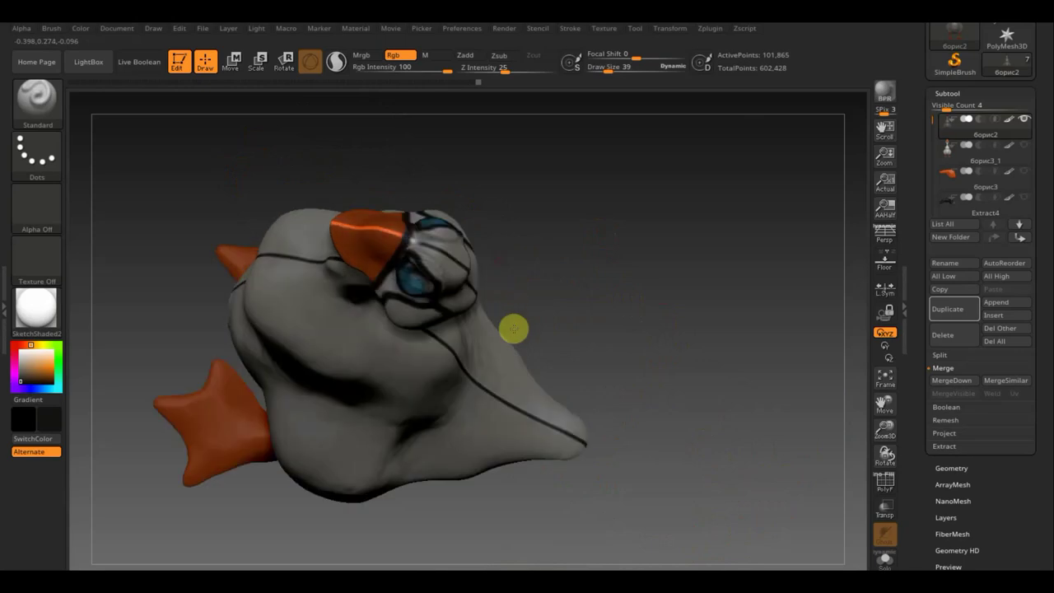
left_click_drag(513, 329, 538, 376, "alt")
left_click(603, 71)
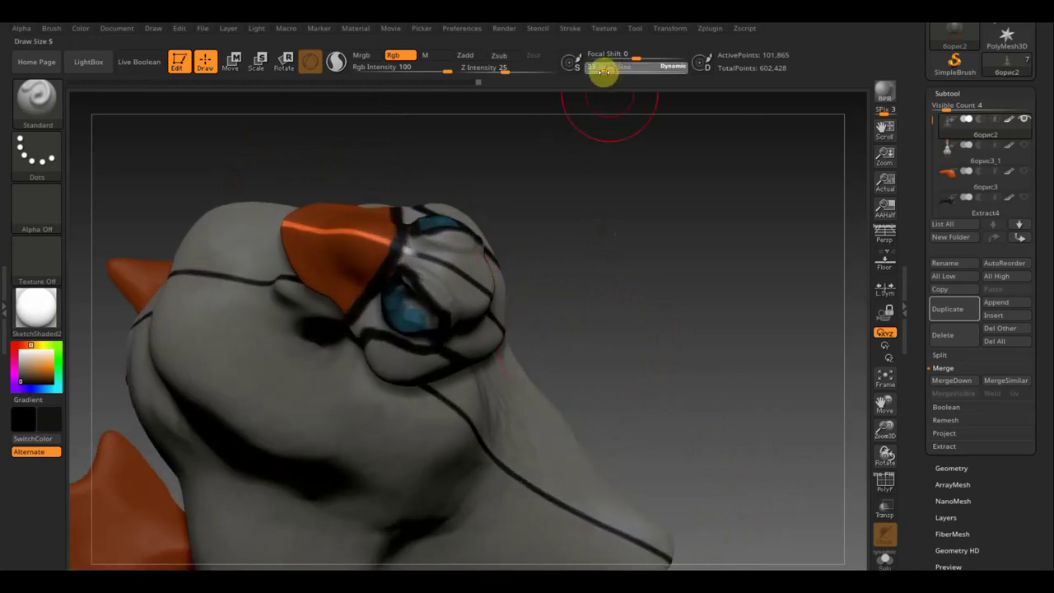
Set Draw Size to 12 and paint black loops around the beak and eyes.
type("12")
key("Return")
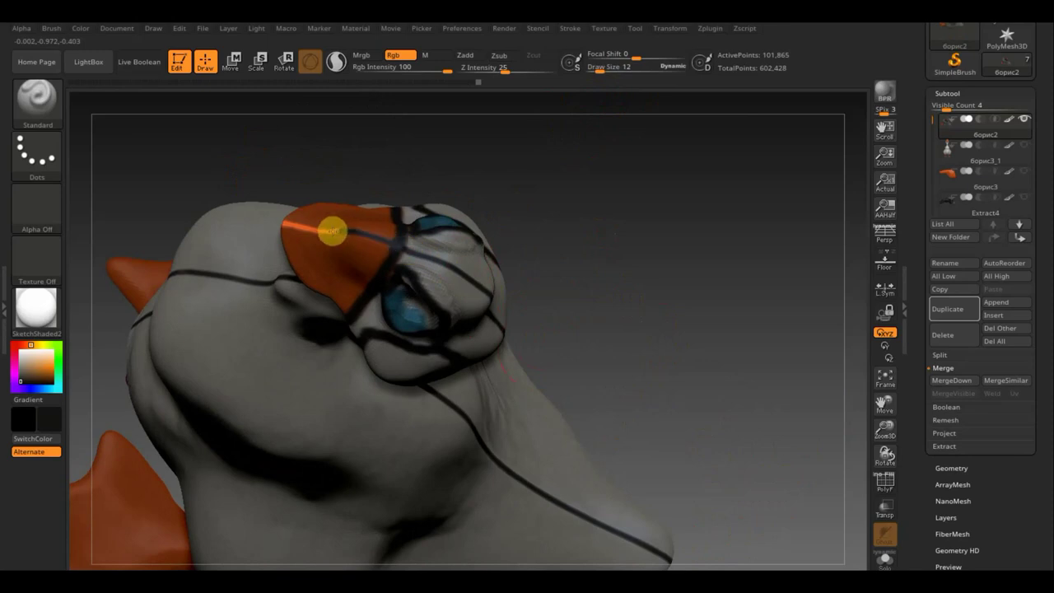
left_click_drag(322, 179, 424, 177)
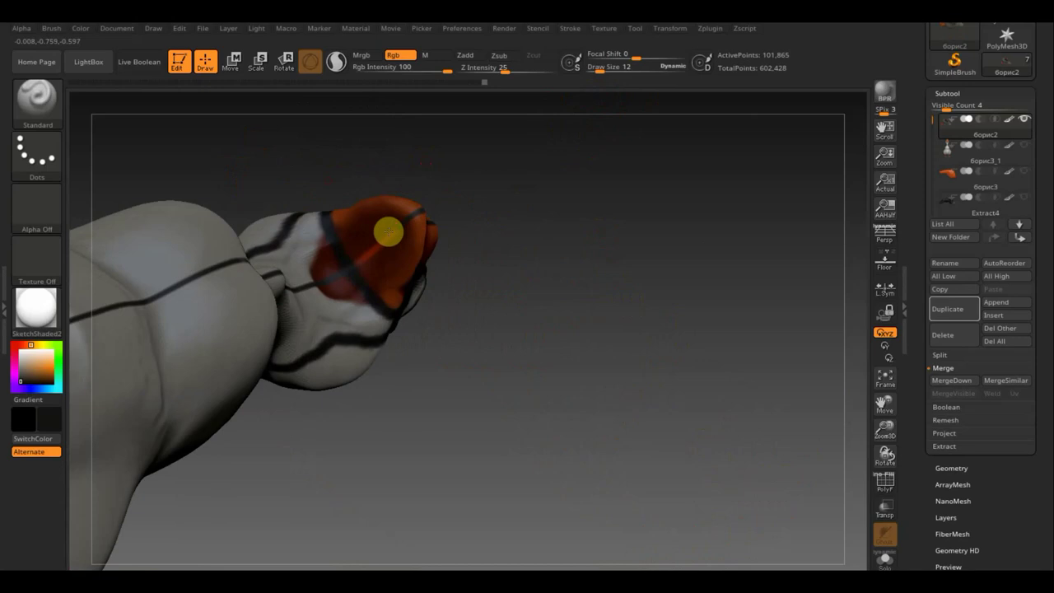
mouse_move(520, 319)
left_mouse_down()
mouse_move(532, 445)
mouse_move(530, 373)
mouse_move(512, 433)
mouse_move(488, 291)
mouse_move(531, 266)
mouse_move(536, 207)
left_mouse_up()
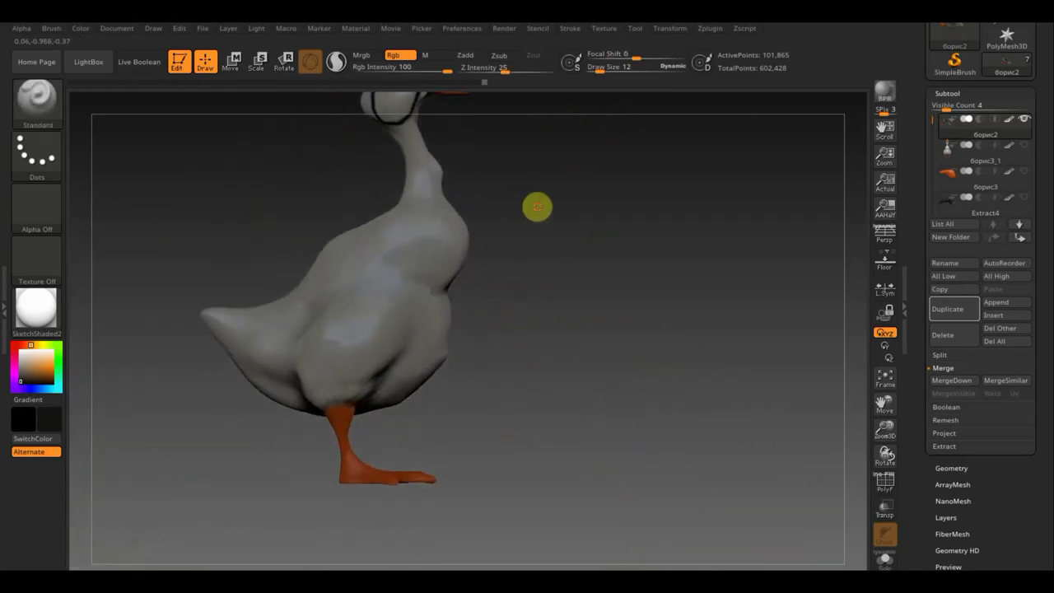
left_click_drag(522, 329, 562, 326)
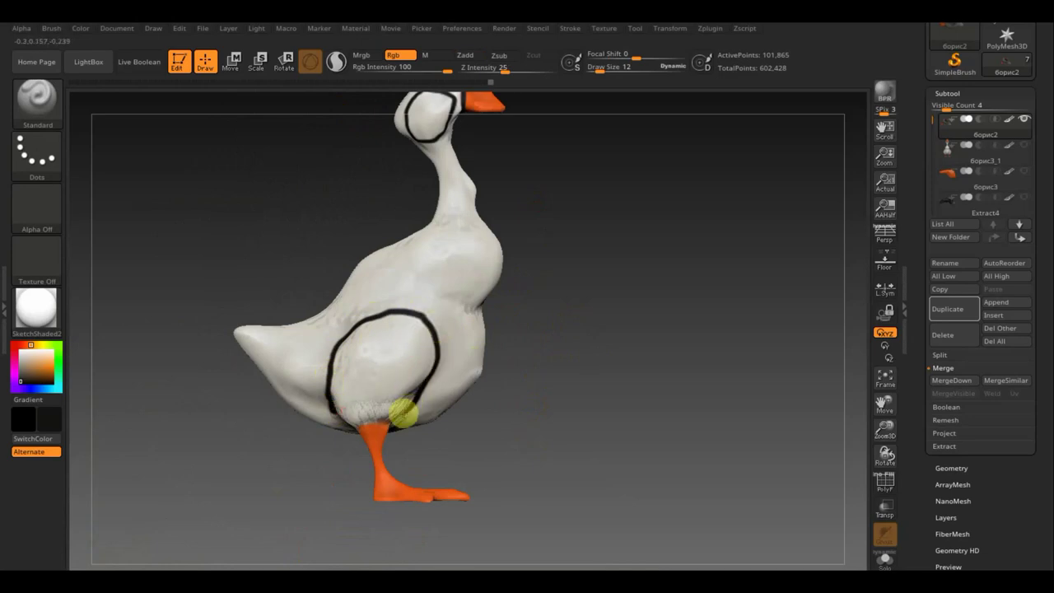
Outline both thighs in black, then bring up the Zplugin PolyGroupIt options.
mouse_move(440, 428)
left_mouse_down()
mouse_move(460, 249)
mouse_move(333, 356)
mouse_move(480, 266)
mouse_move(470, 261)
mouse_move(377, 336)
left_mouse_up()
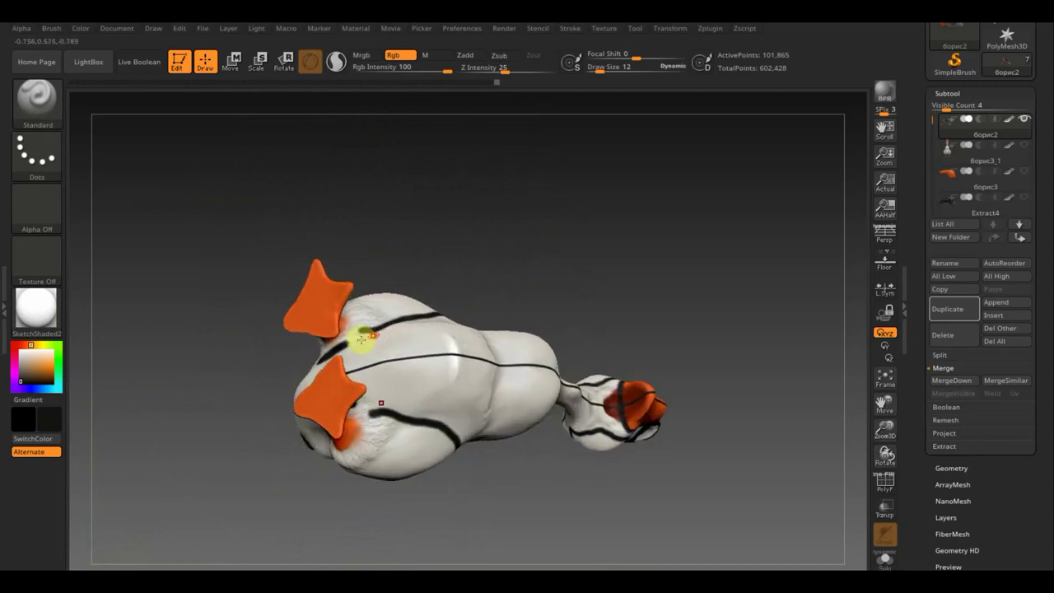
mouse_move(464, 266)
left_mouse_down()
mouse_move(475, 269)
mouse_move(478, 384)
mouse_move(507, 426)
mouse_move(513, 397)
mouse_move(501, 428)
mouse_move(508, 379)
mouse_move(520, 378)
mouse_move(468, 377)
mouse_move(549, 350)
mouse_move(548, 337)
mouse_move(535, 353)
left_mouse_up()
mouse_move(574, 313)
left_mouse_down()
mouse_move(590, 418)
mouse_move(576, 360)
mouse_move(595, 360)
left_mouse_up()
mouse_move(552, 324)
left_mouse_down()
mouse_move(498, 342)
mouse_move(548, 330)
left_mouse_up()
left_click(713, 30)
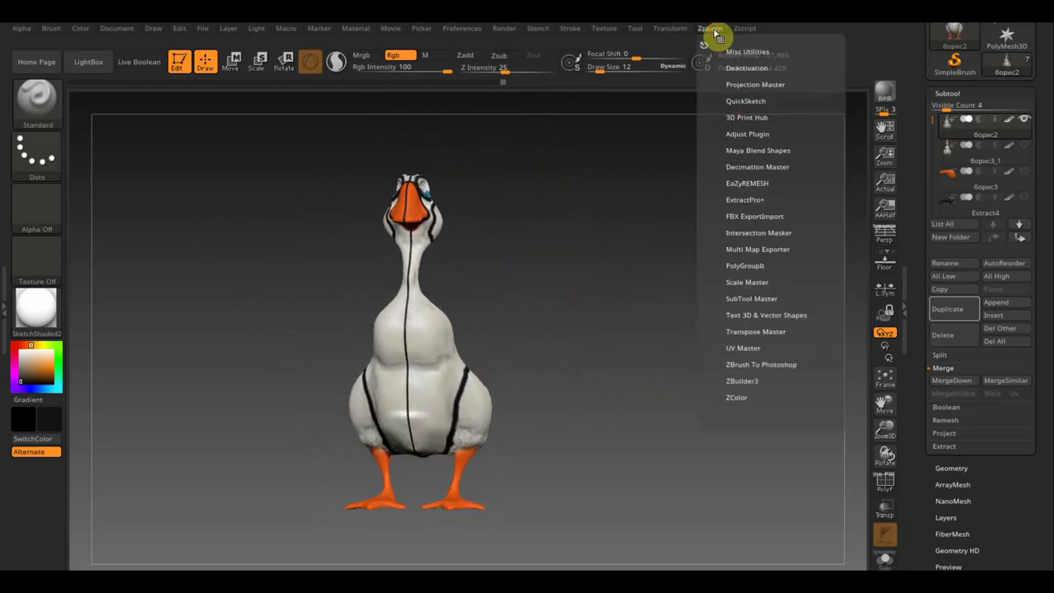
left_click(745, 265)
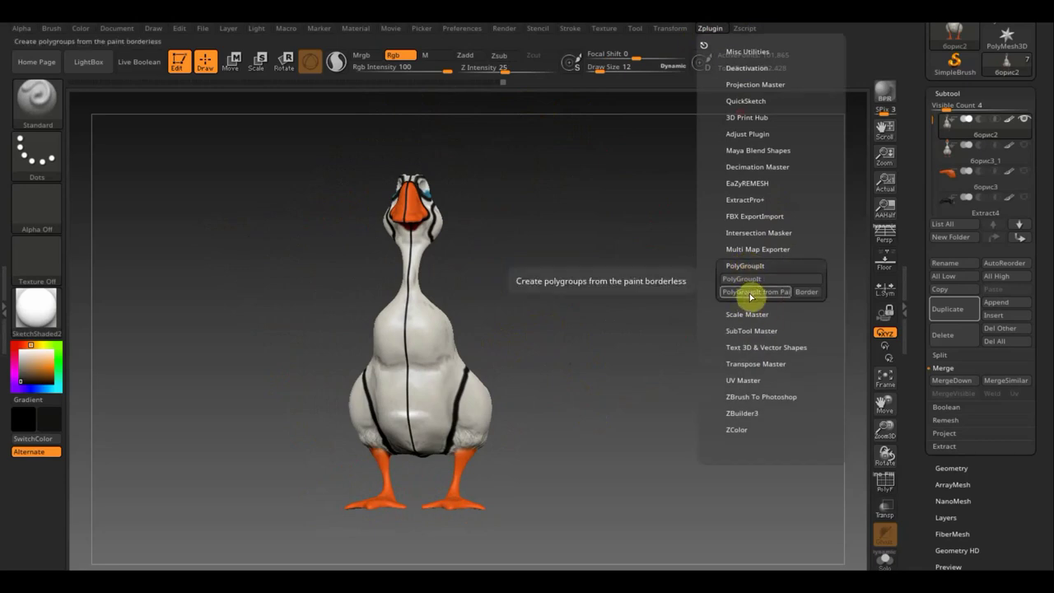
Run PolyGroupIt from Paint and turn on PolyF to show the coloured polygroups.
left_click(752, 292)
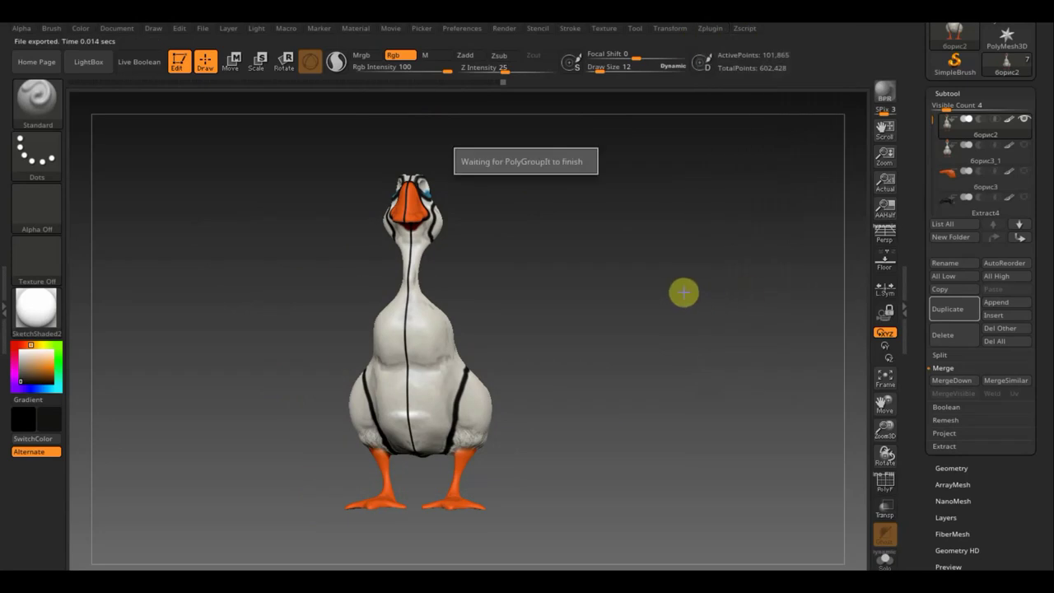
left_click(885, 487)
mouse_move(708, 445)
left_mouse_down()
mouse_move(754, 449)
mouse_move(654, 448)
mouse_move(684, 478)
mouse_move(710, 465)
mouse_move(698, 433)
mouse_move(738, 445)
mouse_move(726, 445)
left_mouse_up()
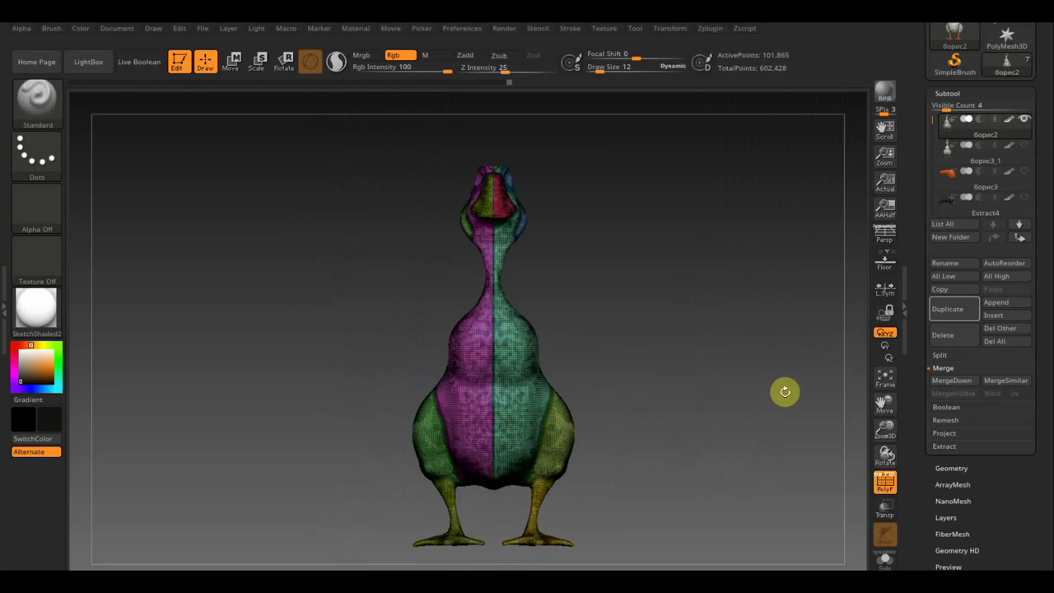
Run ZRemesher with Adapt off, target count 7.31 and KeepGroups on, yielding 13,660 points.
left_click(962, 468)
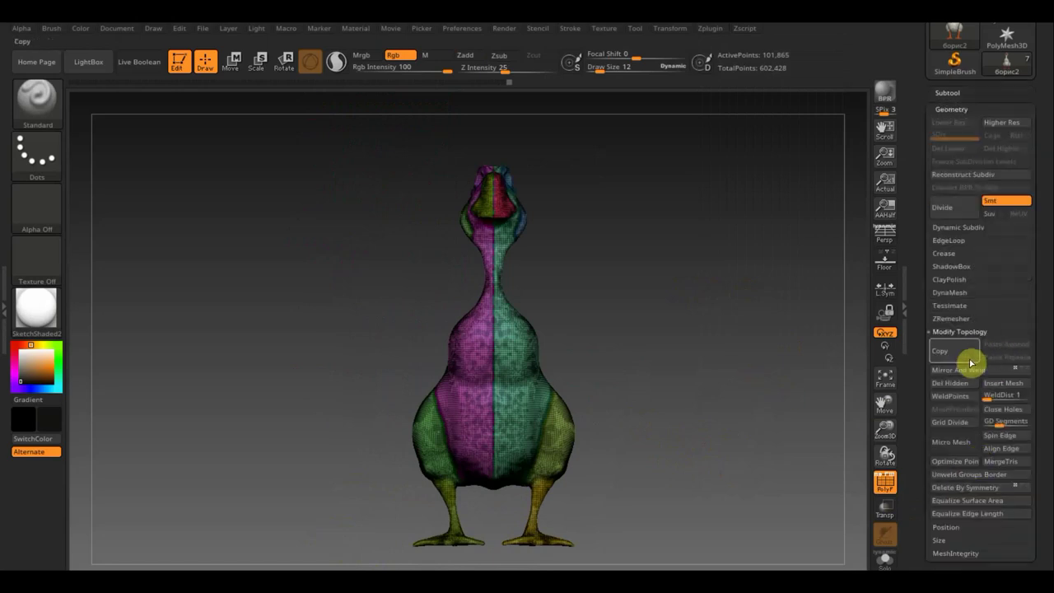
left_click(952, 320)
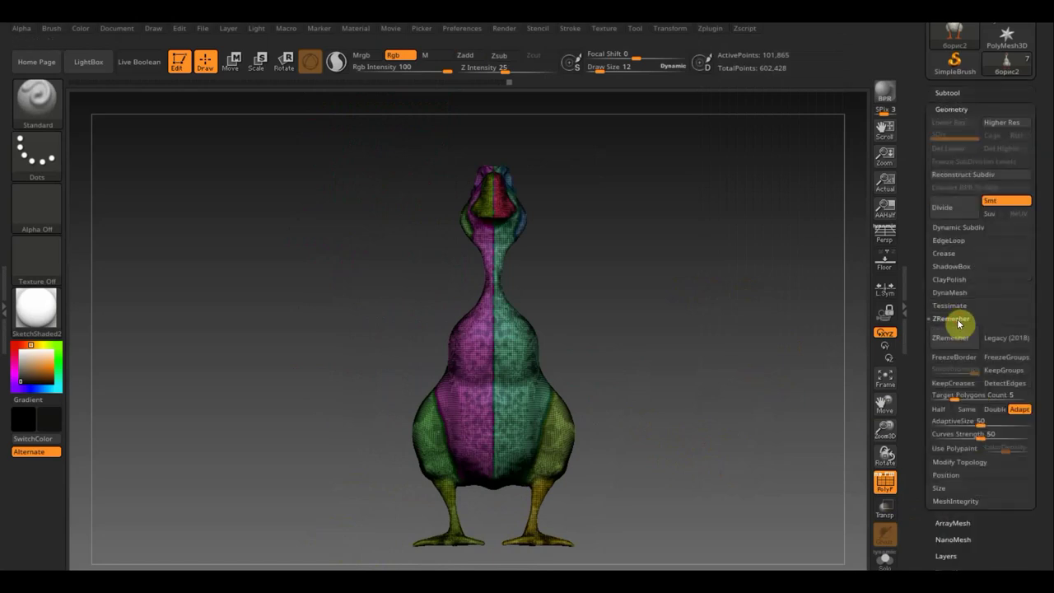
left_click(1018, 409)
left_click(960, 396)
left_click_drag(953, 396, 957, 398)
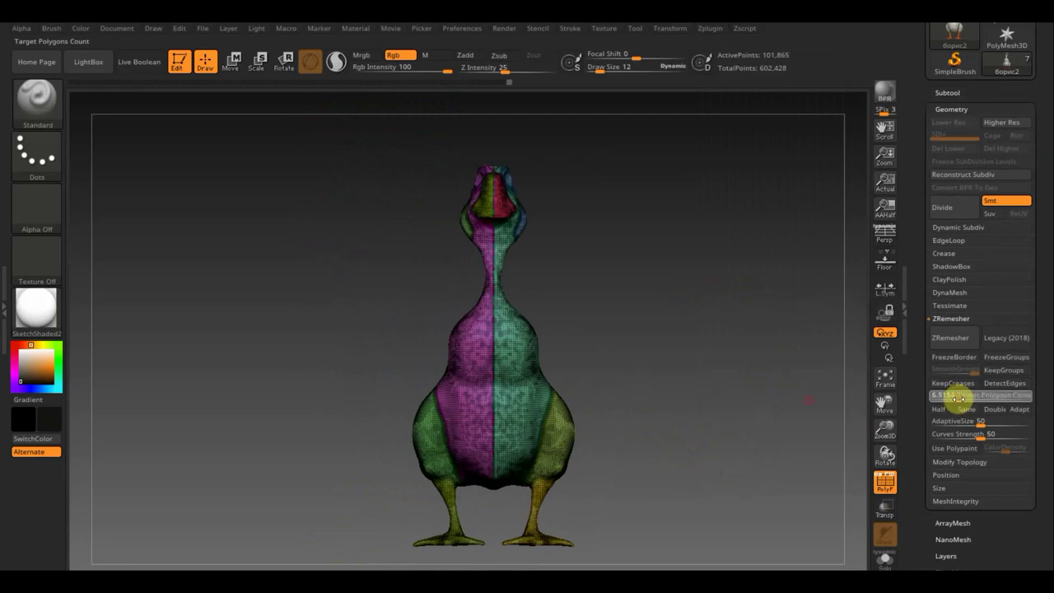
left_click_drag(960, 398, 972, 386)
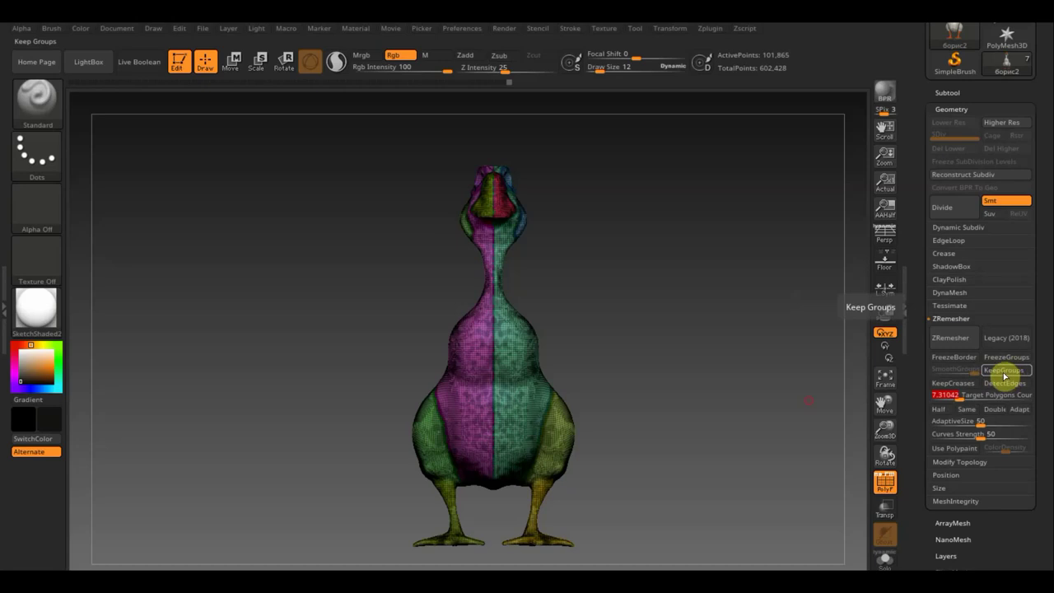
left_click(1003, 371)
left_click(950, 340)
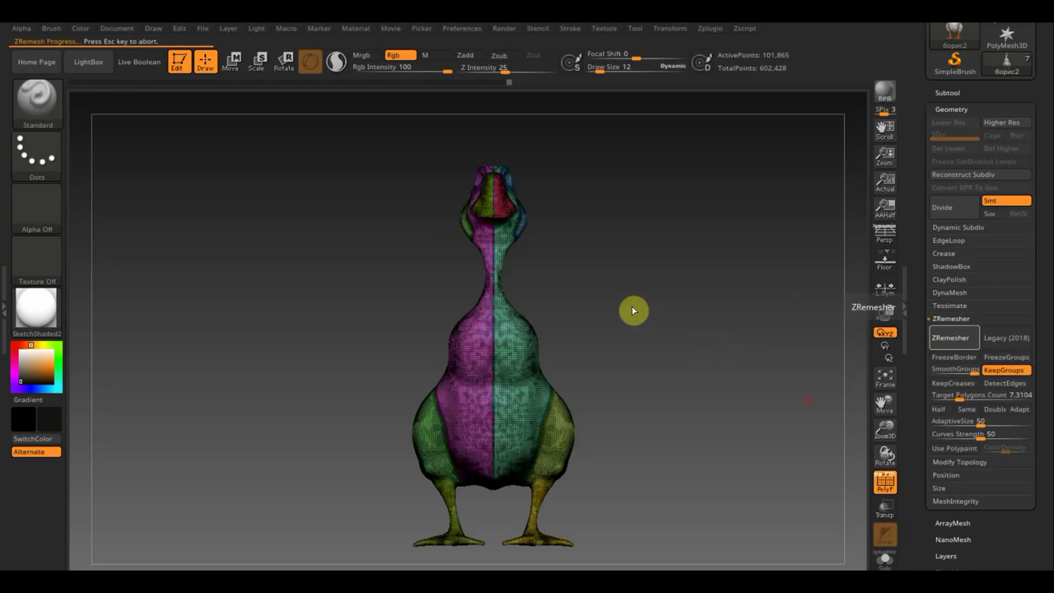
mouse_move(632, 311)
left_mouse_down()
mouse_move(651, 294)
mouse_move(637, 378)
mouse_move(608, 389)
mouse_move(670, 473)
mouse_move(543, 240)
mouse_move(698, 517)
mouse_move(696, 475)
mouse_move(701, 494)
mouse_move(759, 487)
mouse_move(614, 435)
mouse_move(369, 489)
mouse_move(708, 468)
mouse_move(727, 499)
left_mouse_up()
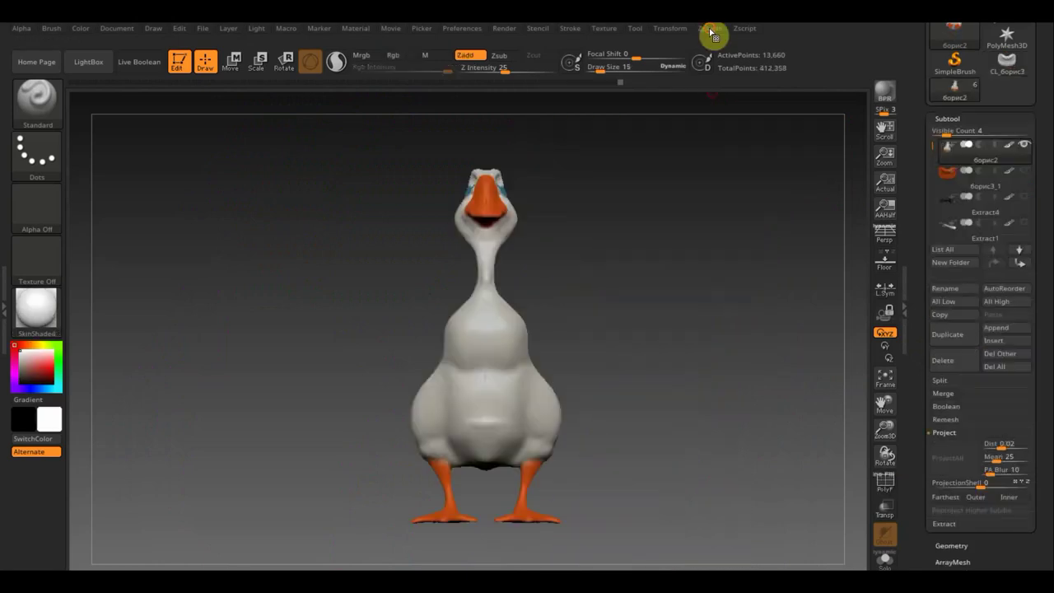
Create a UV Master working clone of the goose and enable Control Painting.
left_click(709, 28)
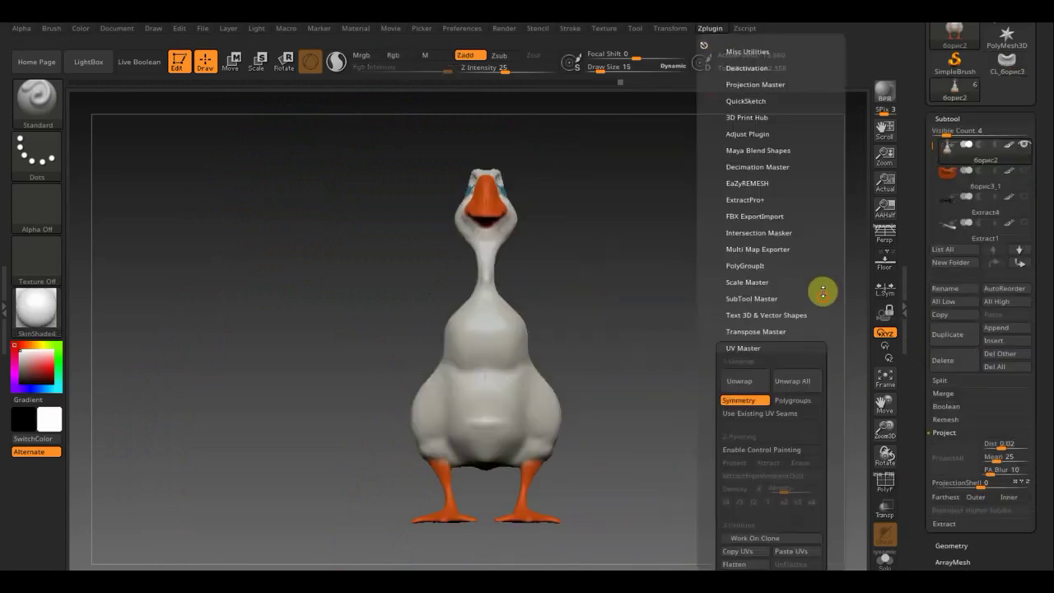
scroll(819, 280, "down", 3)
left_click(768, 378)
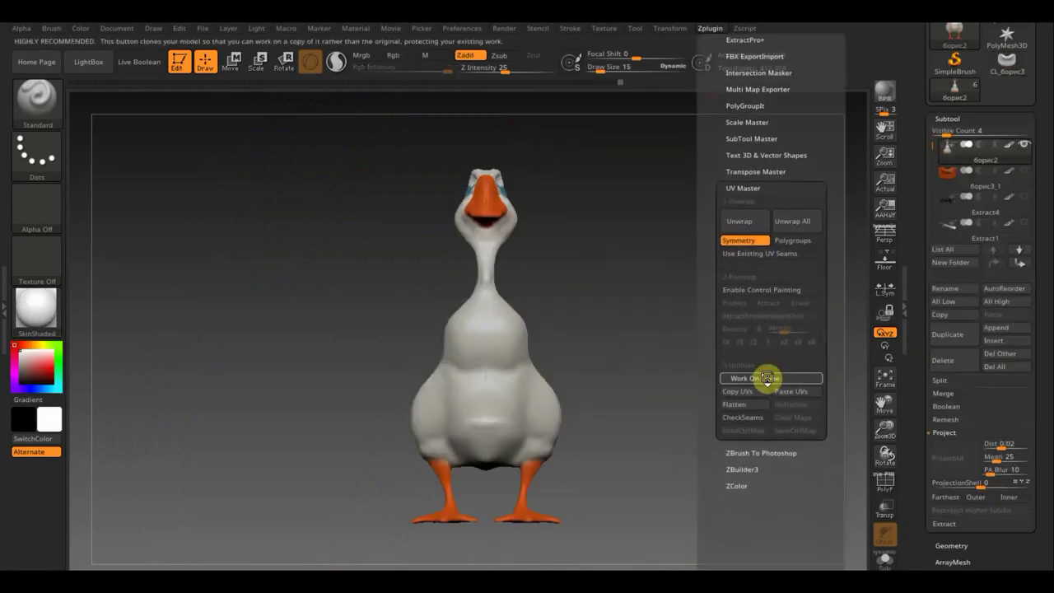
left_click(754, 289)
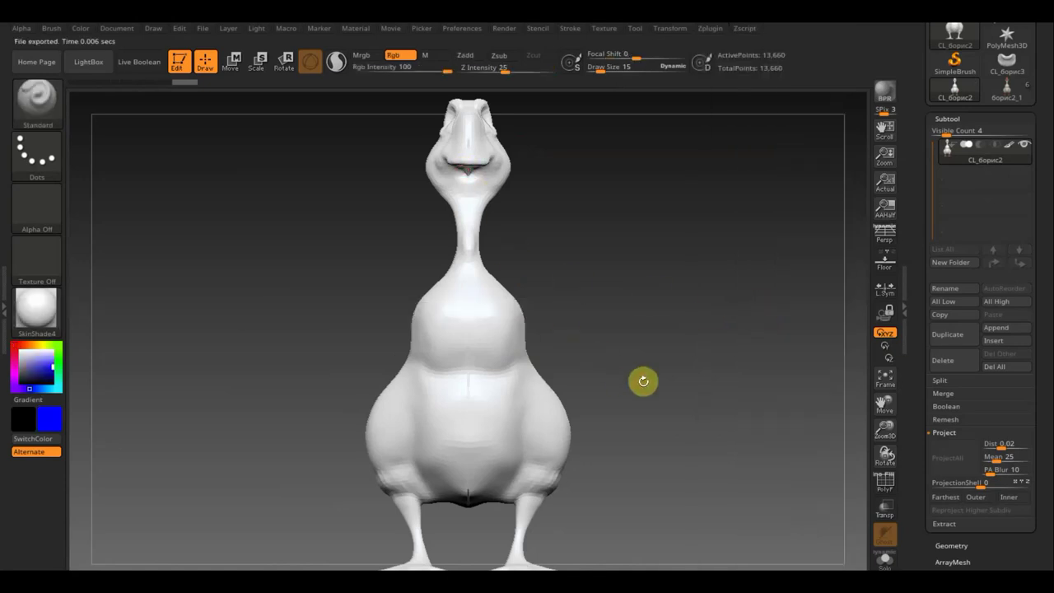
Undo the blue control-painting stroke around the leg, checking the clone from several angles.
mouse_move(645, 403)
left_mouse_down()
mouse_move(624, 292)
mouse_move(631, 350)
left_mouse_up()
left_click_drag(647, 411, 659, 401)
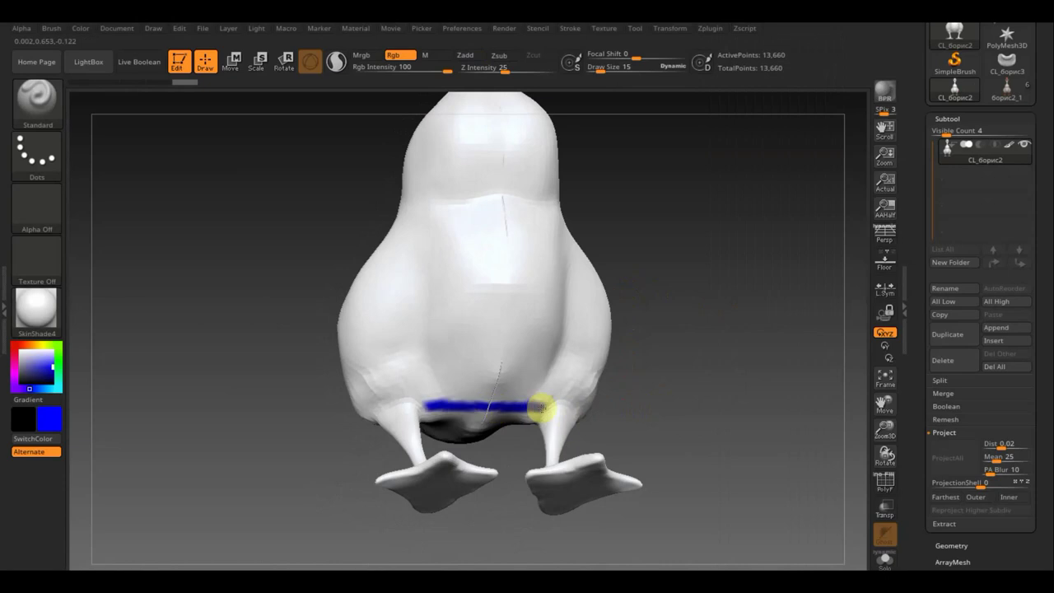
mouse_move(634, 408)
left_mouse_down()
mouse_move(666, 423)
mouse_move(651, 426)
mouse_move(672, 404)
mouse_move(683, 422)
mouse_move(633, 381)
mouse_move(564, 414)
left_mouse_up()
mouse_move(708, 433)
left_mouse_down()
mouse_move(765, 480)
mouse_move(760, 451)
left_mouse_up()
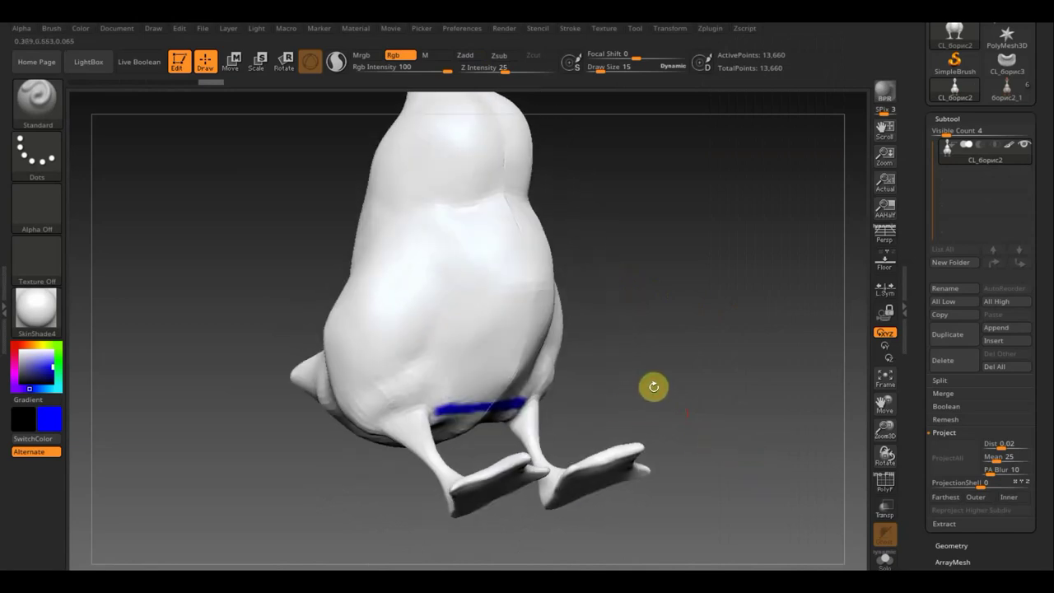
mouse_move(644, 387)
left_mouse_down()
mouse_move(609, 404)
mouse_move(618, 407)
mouse_move(518, 362)
mouse_move(700, 450)
mouse_move(741, 348)
mouse_move(508, 316)
left_mouse_up()
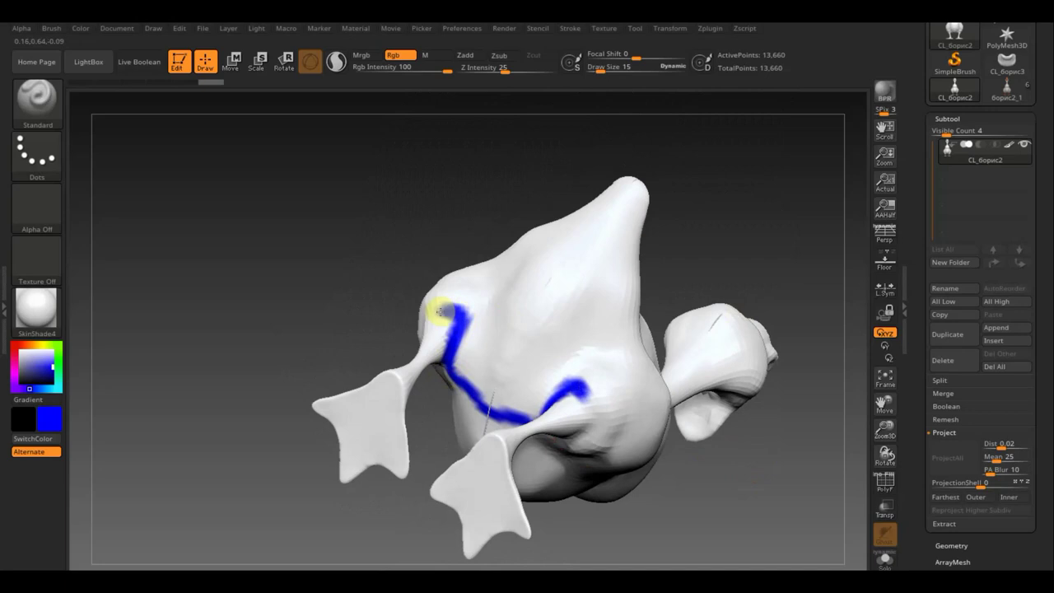
mouse_move(370, 207)
left_mouse_down()
mouse_move(427, 266)
mouse_move(399, 267)
left_mouse_up()
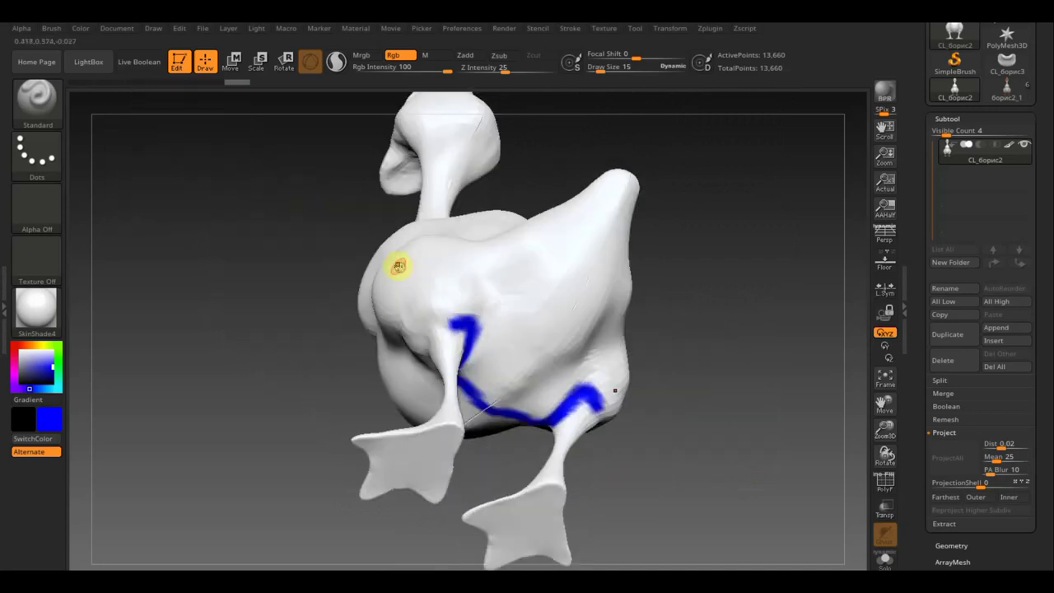
key("ctrl+z")
key("ctrl+z")
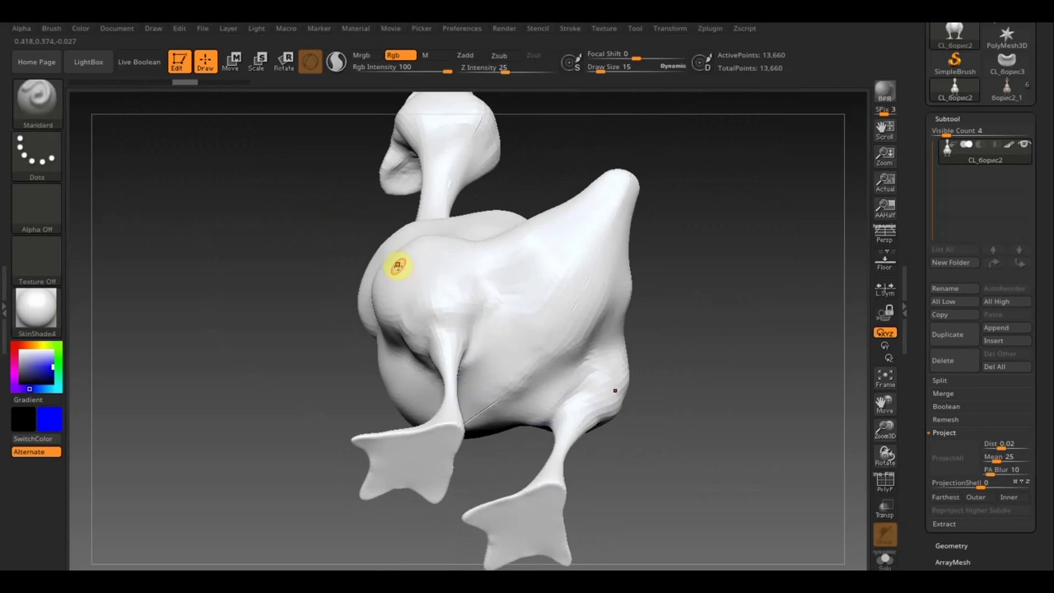
mouse_move(711, 273)
left_mouse_down()
mouse_move(682, 242)
mouse_move(716, 206)
mouse_move(749, 129)
mouse_move(705, 226)
mouse_move(706, 308)
mouse_move(725, 358)
mouse_move(741, 353)
mouse_move(716, 305)
mouse_move(700, 332)
mouse_move(710, 378)
mouse_move(769, 382)
mouse_move(722, 376)
mouse_move(732, 409)
mouse_move(701, 353)
mouse_move(673, 376)
mouse_move(578, 379)
mouse_move(571, 365)
left_mouse_up()
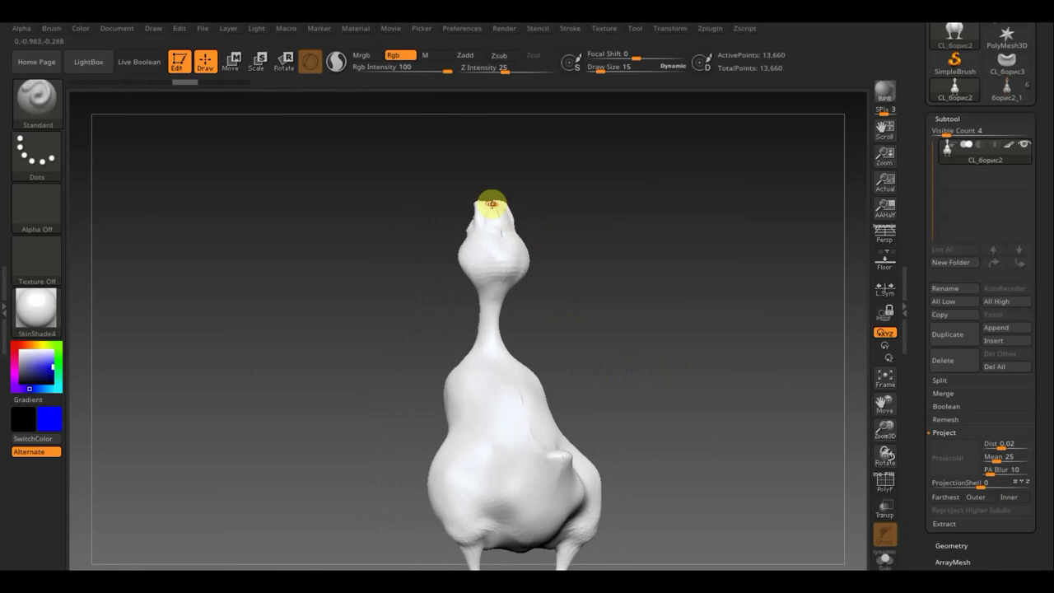
Orbit the ZBrush goose to its underside, try a belly seam stroke, then undo it.
left_click_drag(565, 283, 476, 305)
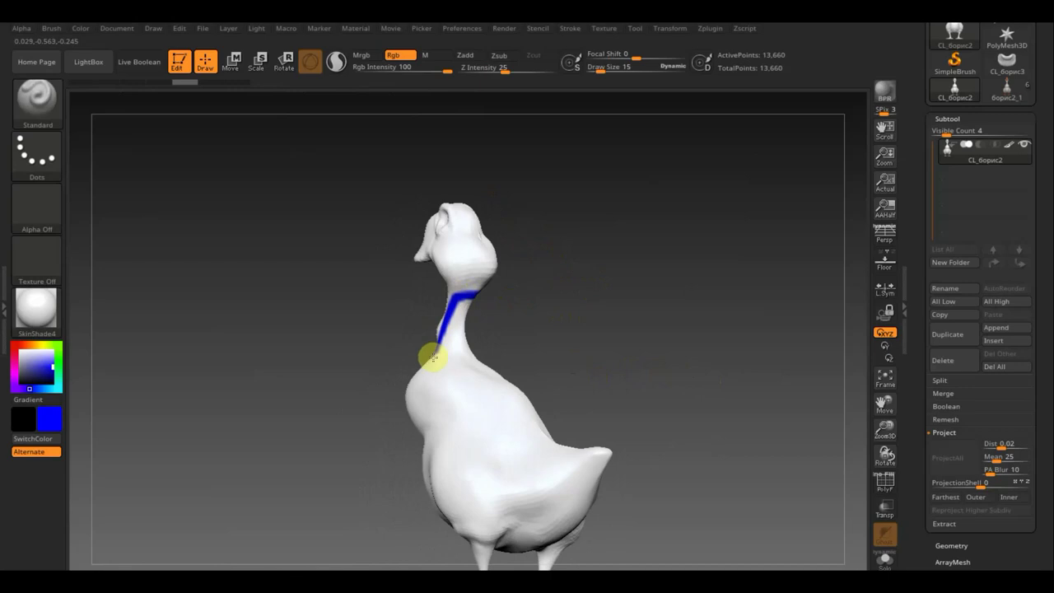
mouse_move(576, 364)
left_mouse_down()
mouse_move(623, 352)
mouse_move(437, 391)
left_mouse_up()
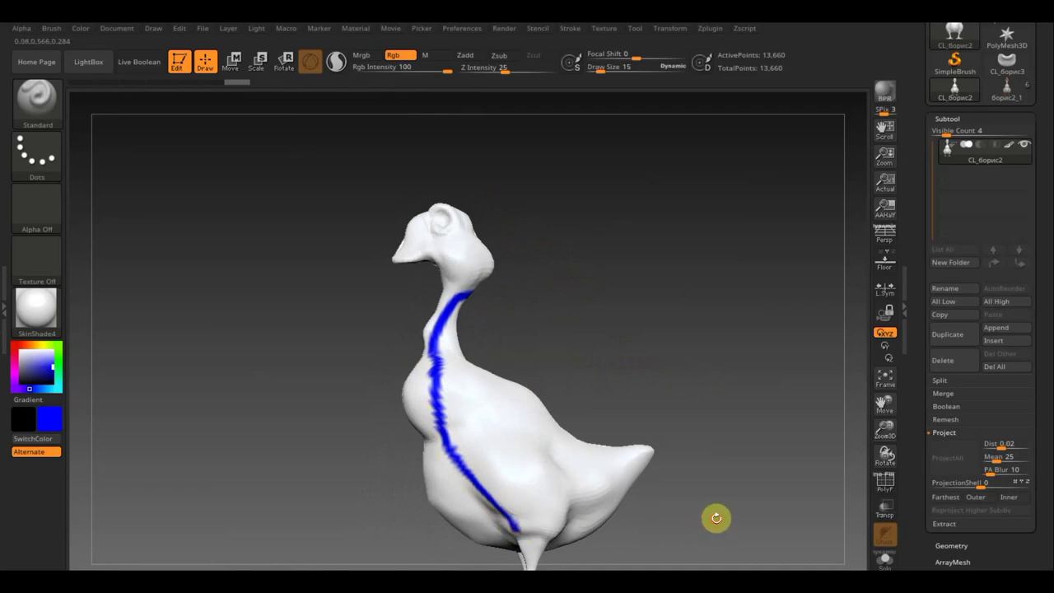
left_click_drag(713, 518, 717, 329, "alt")
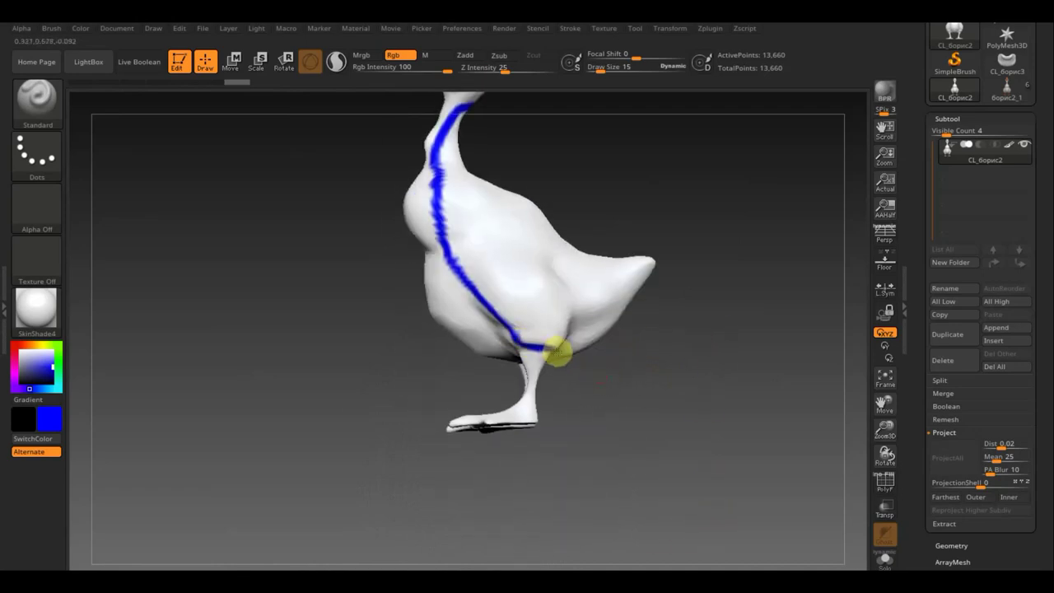
mouse_move(649, 402)
left_mouse_down()
mouse_move(605, 313)
mouse_move(540, 338)
left_mouse_up()
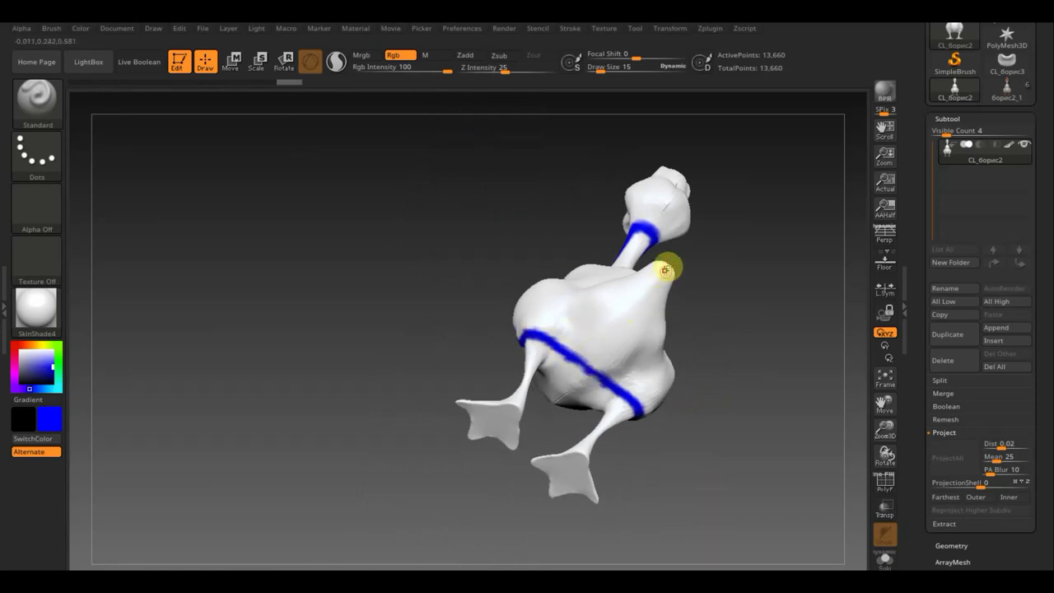
left_click_drag(586, 367, 609, 347)
key("ctrl+z")
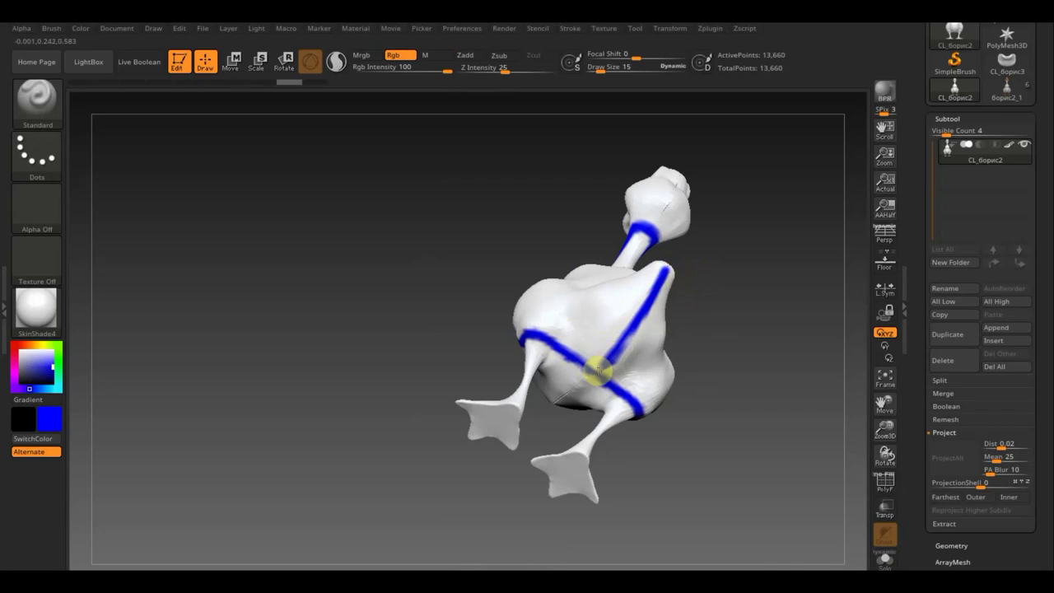
Rotate and zoom around the goose's underside, legs and feet, ending in a straight front view.
left_click_drag(741, 310, 675, 299)
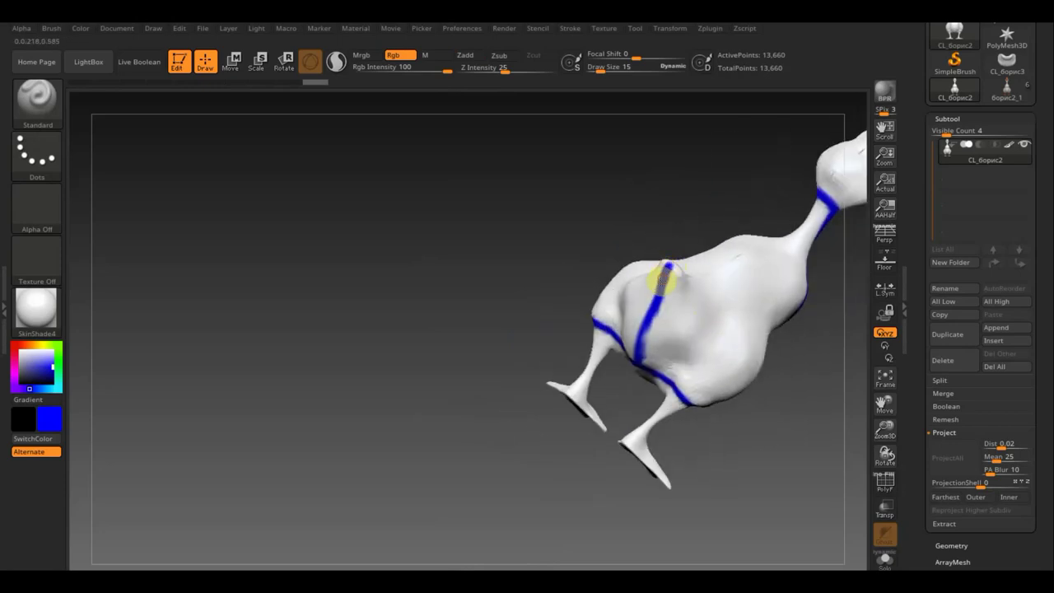
left_click_drag(529, 266, 562, 315)
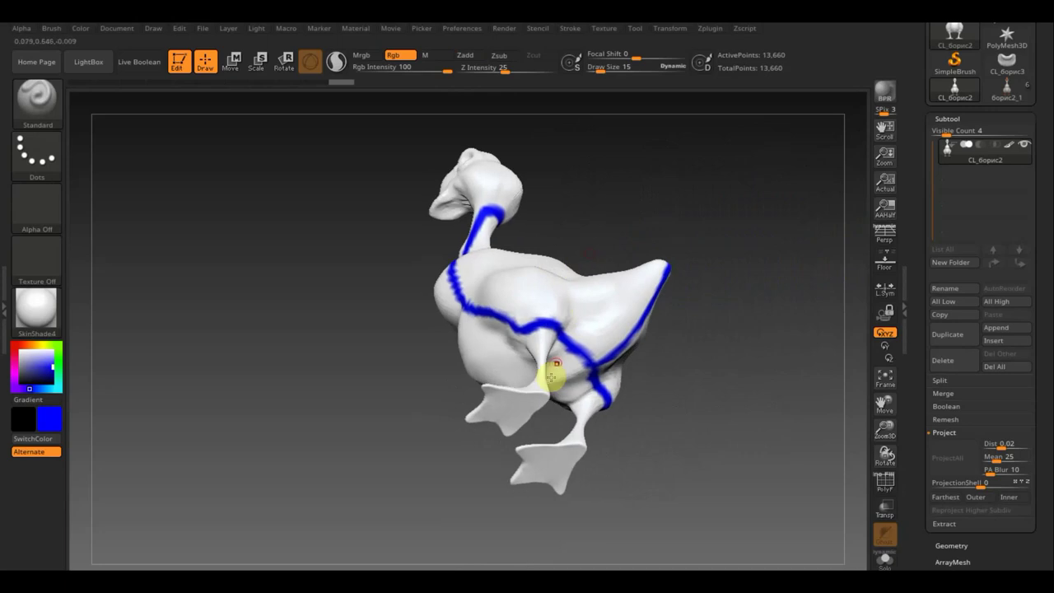
mouse_move(694, 440)
left_mouse_down("alt")
mouse_move(707, 332)
mouse_move(620, 320)
left_mouse_up("alt")
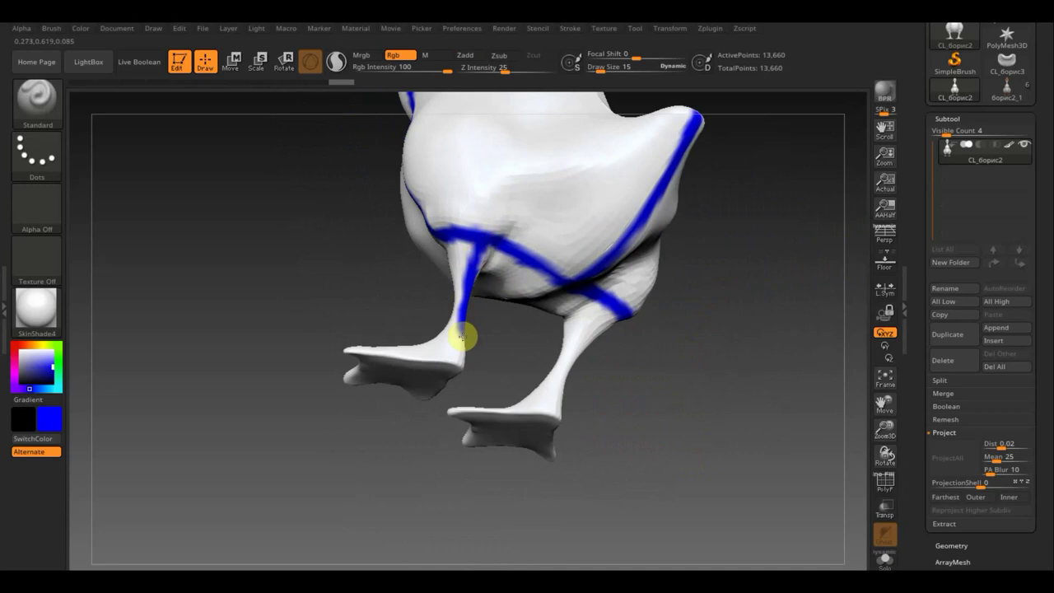
mouse_move(459, 365)
left_mouse_down()
mouse_move(513, 331)
mouse_move(527, 258)
left_mouse_up()
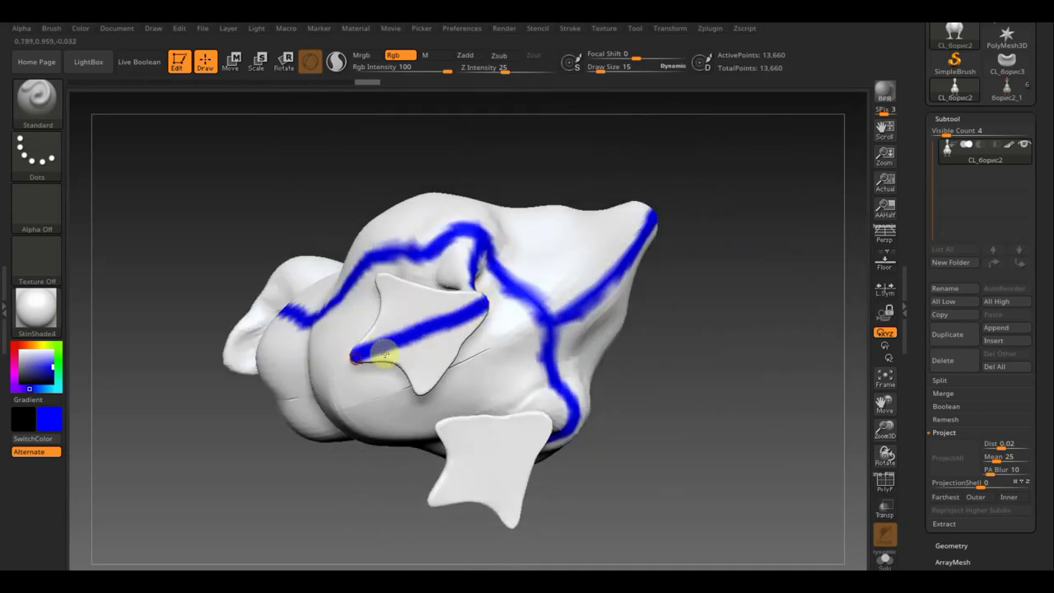
mouse_move(722, 297)
left_mouse_down()
mouse_move(737, 443)
mouse_move(694, 428)
mouse_move(754, 433)
mouse_move(716, 384)
mouse_move(723, 403)
left_mouse_up()
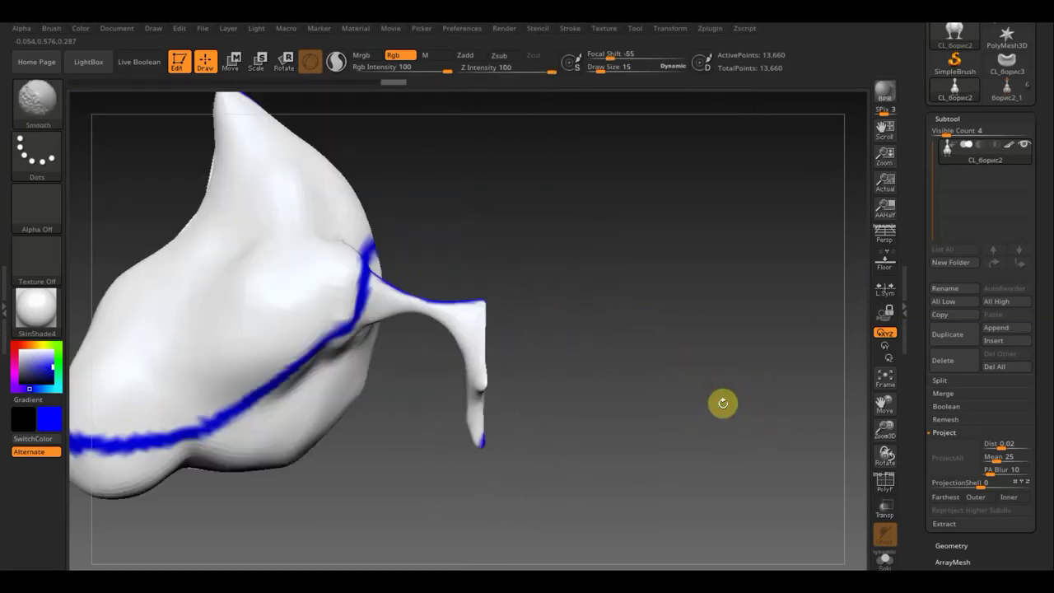
mouse_move(583, 329)
left_mouse_down()
mouse_move(692, 275)
mouse_move(705, 322)
left_mouse_up()
mouse_move(724, 245)
left_mouse_down()
mouse_move(669, 386)
mouse_move(657, 298)
mouse_move(670, 318)
mouse_move(679, 287)
mouse_move(682, 477)
mouse_move(644, 343)
left_mouse_up()
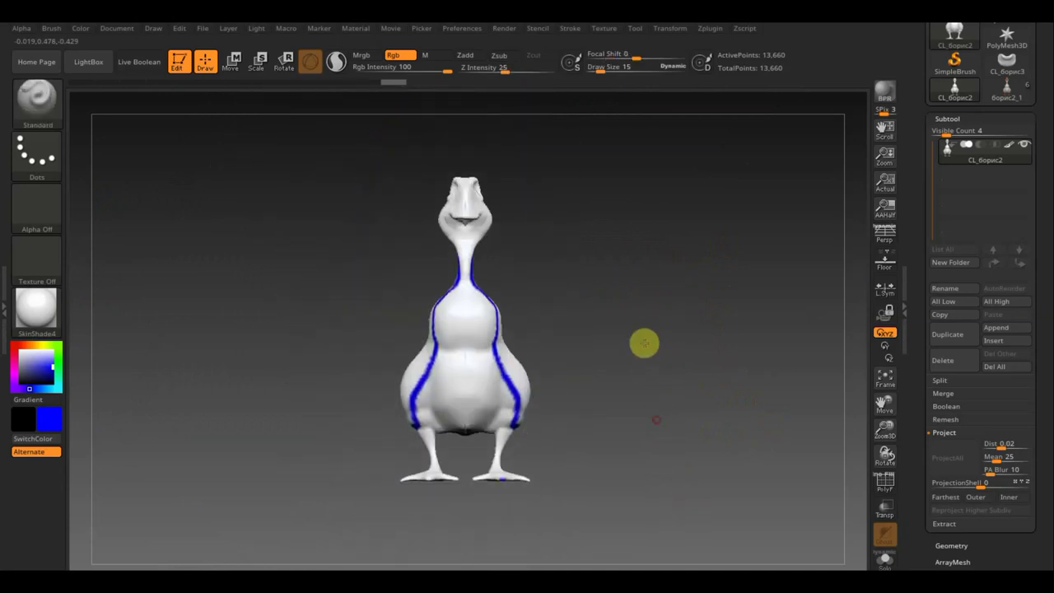
Run UV Master Unwrap on the goose clone, then Flatten and UnFlatten to check its 3 islands.
left_click(710, 28)
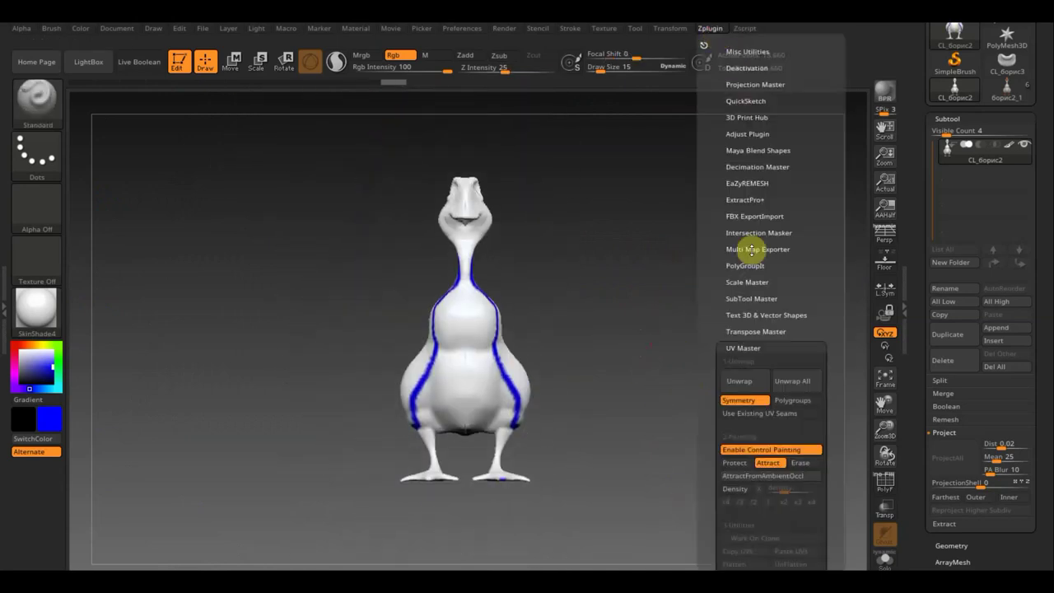
mouse_move(739, 381)
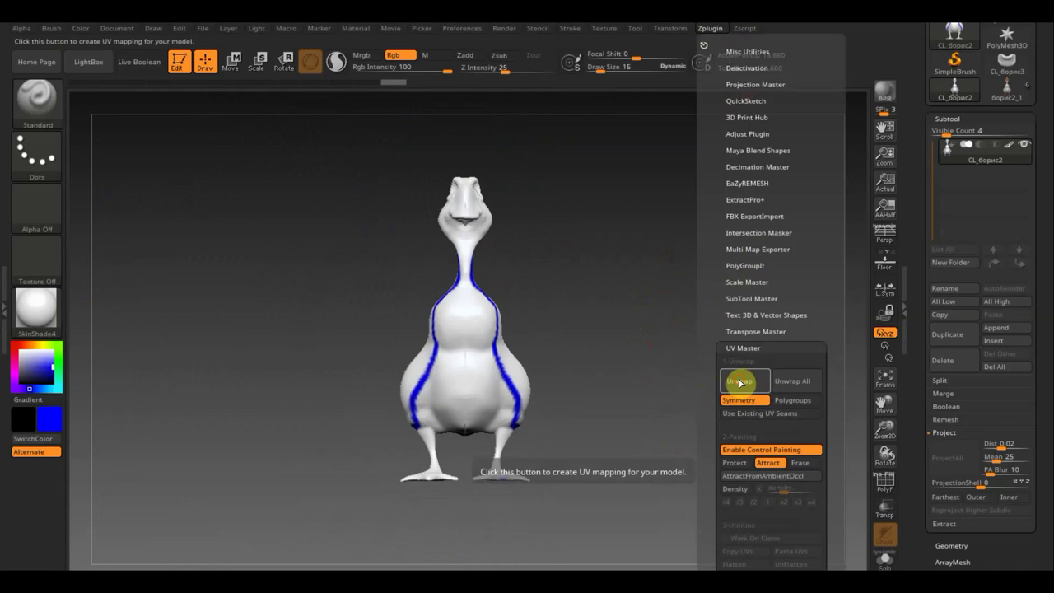
left_click(739, 381)
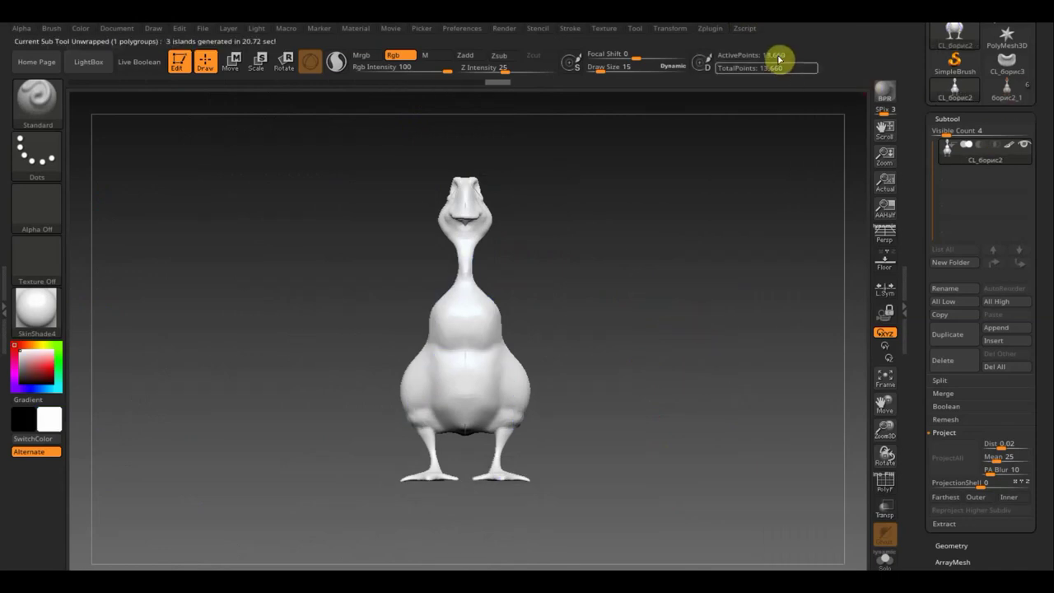
left_click(710, 31)
scroll(823, 305, "down", 3)
left_click(745, 403)
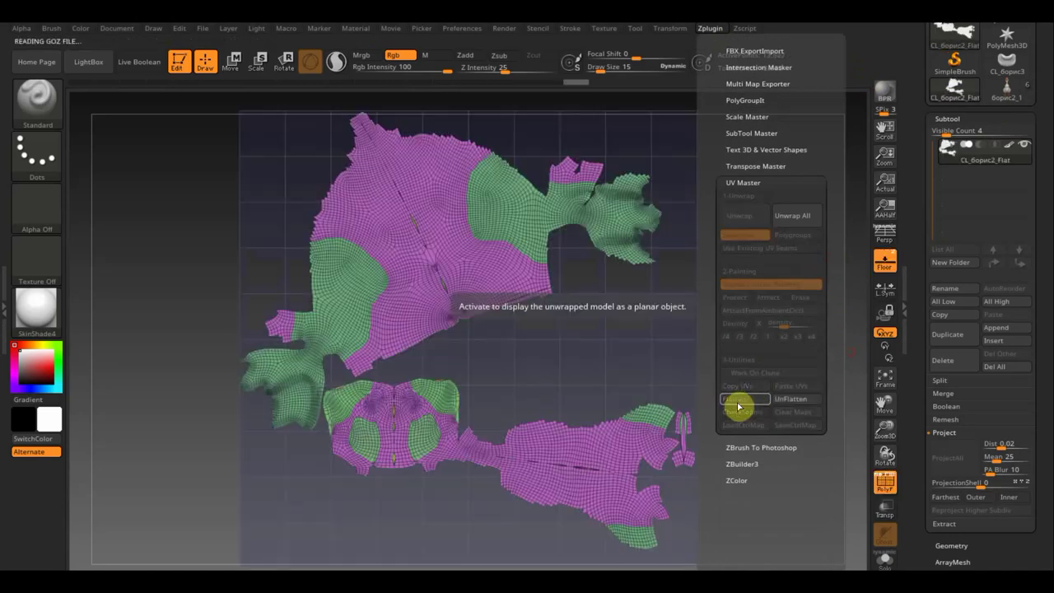
left_click(790, 402)
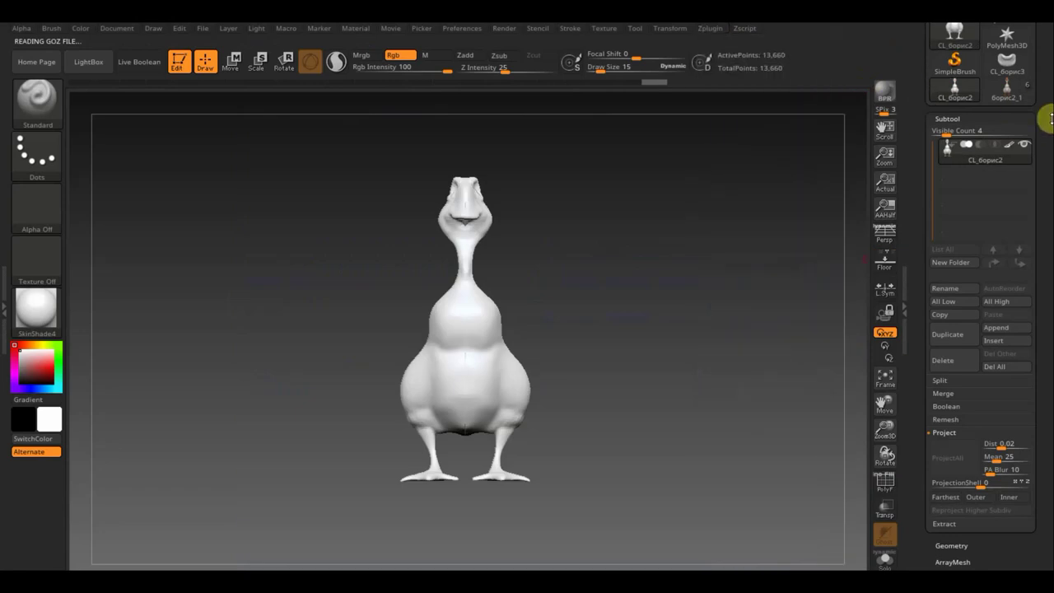
left_click_drag(1044, 116, 1042, 205)
left_click(709, 28)
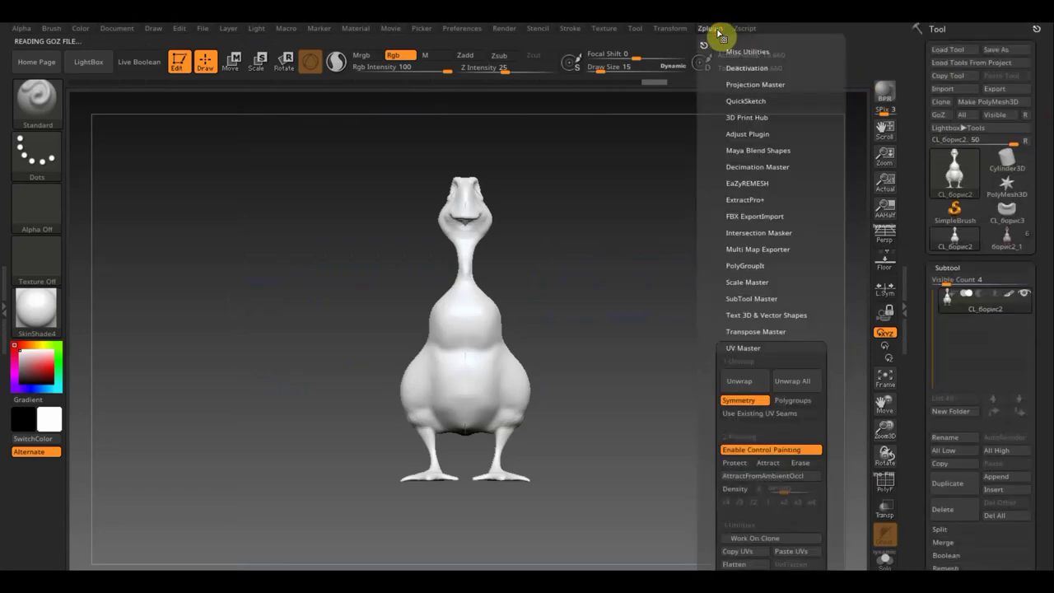
Copy UVs from the unwrapped clone and paste them onto the coloured борис2_1 goose tool.
scroll(835, 364, "down", 5)
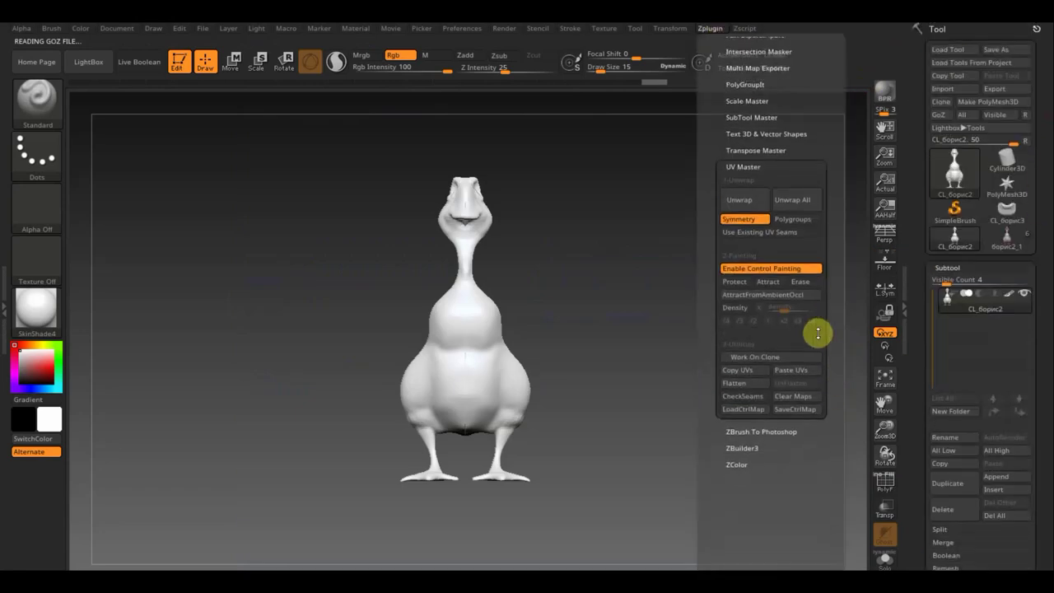
left_click(741, 370)
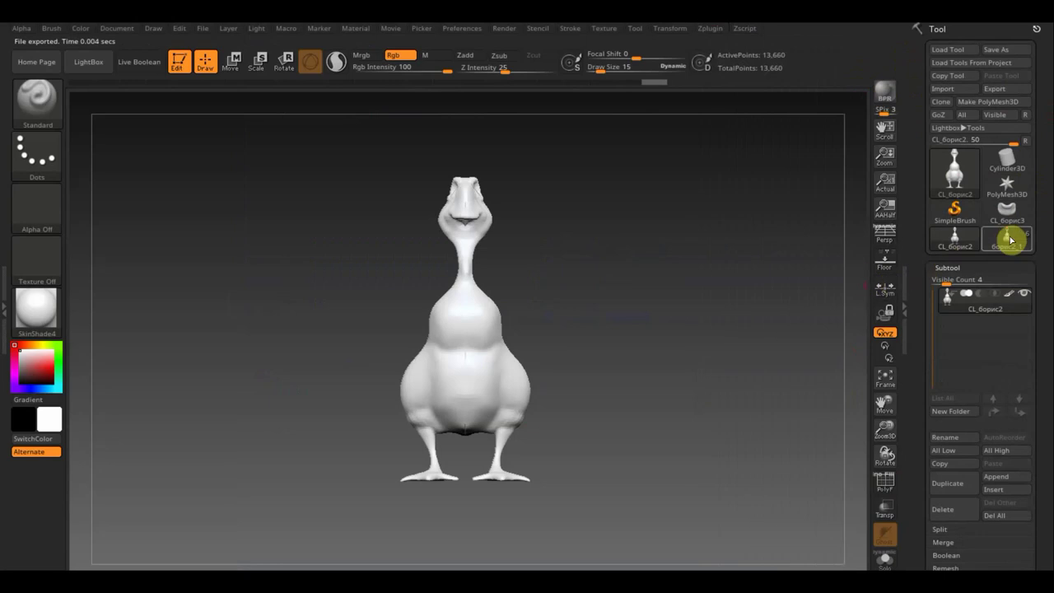
left_click(1007, 238)
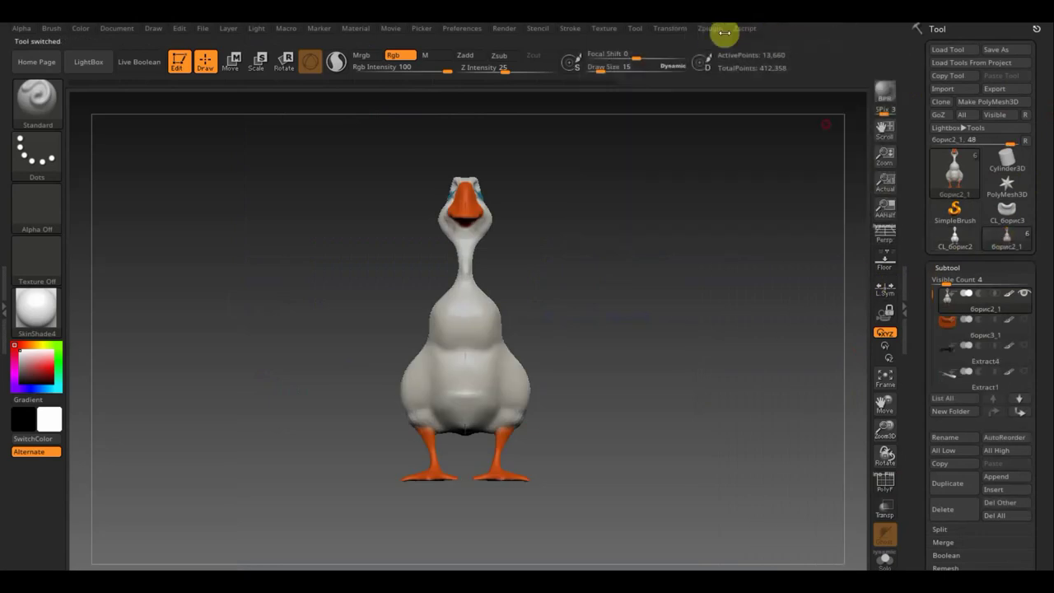
left_click(710, 29)
scroll(817, 279, "down", 2)
scroll(819, 272, "down", 3)
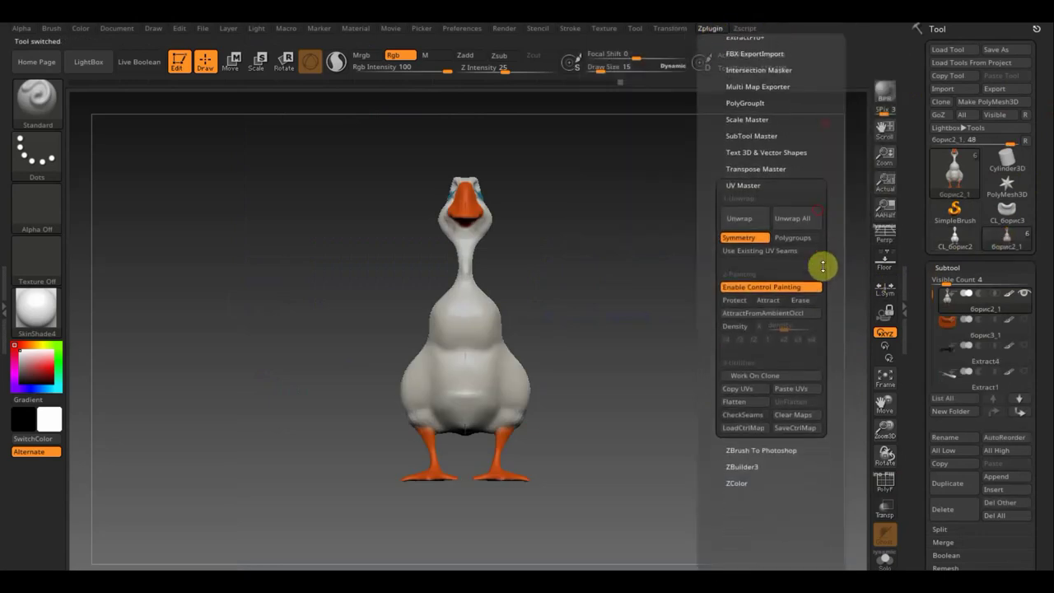
left_click(791, 393)
left_click_drag(1044, 450, 1043, 294)
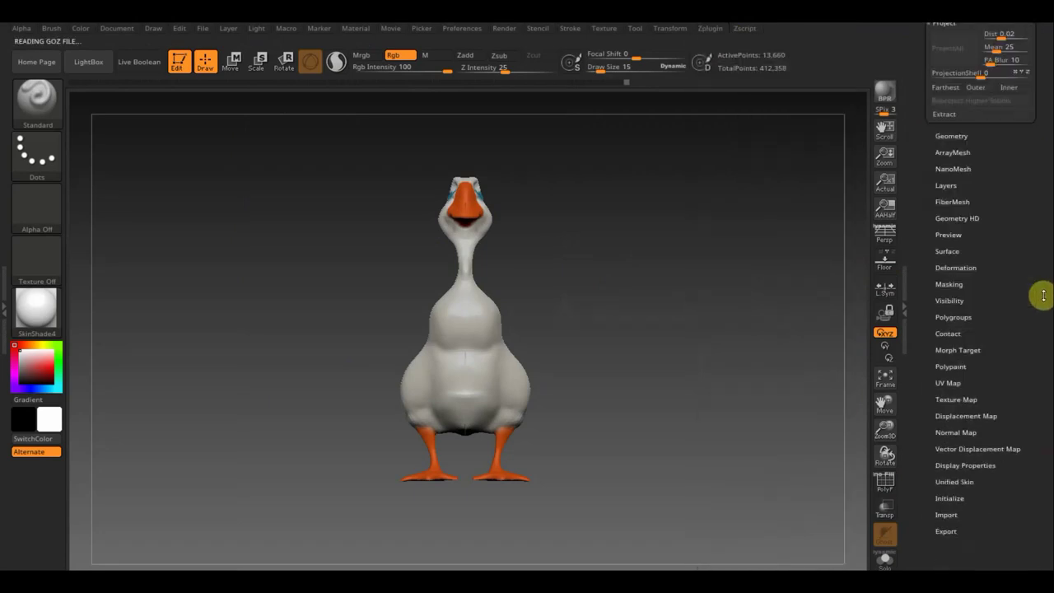
Turn on Texture On in Tool > Texture Map for the goose's polypaint texture.
left_click(955, 398)
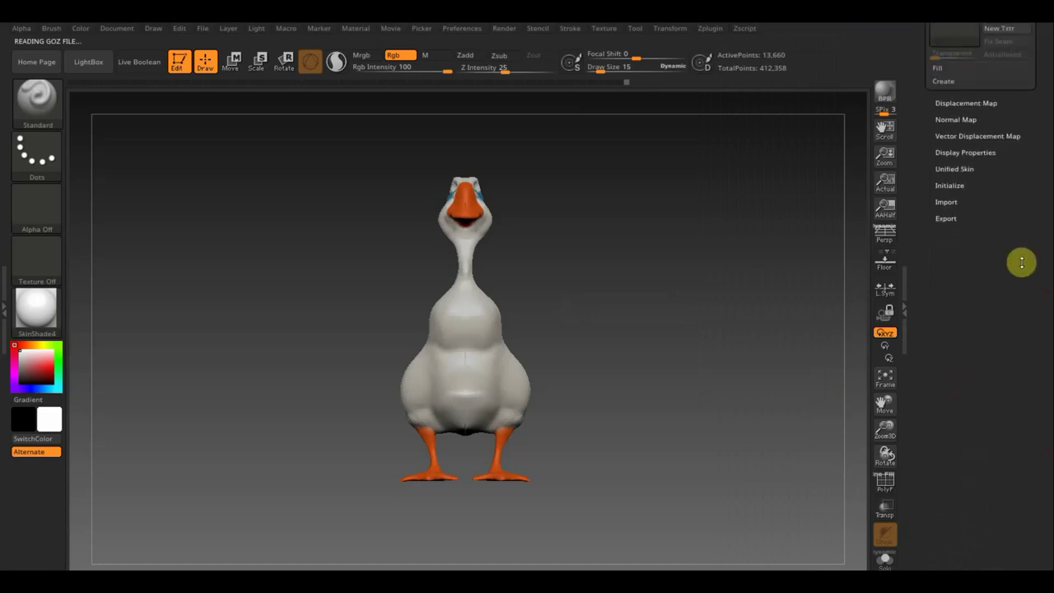
left_click(947, 349)
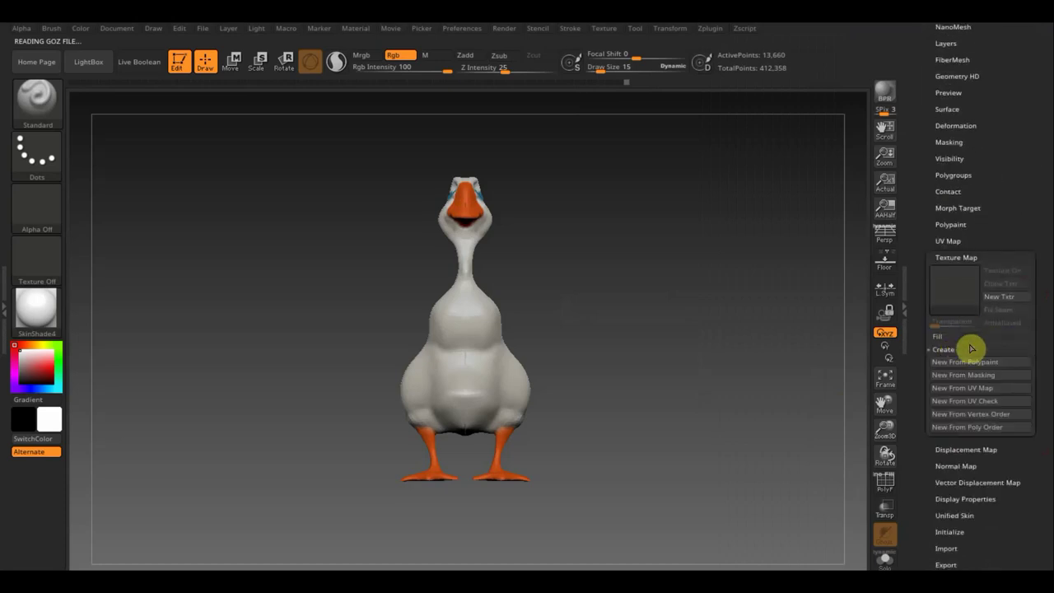
left_click(975, 362)
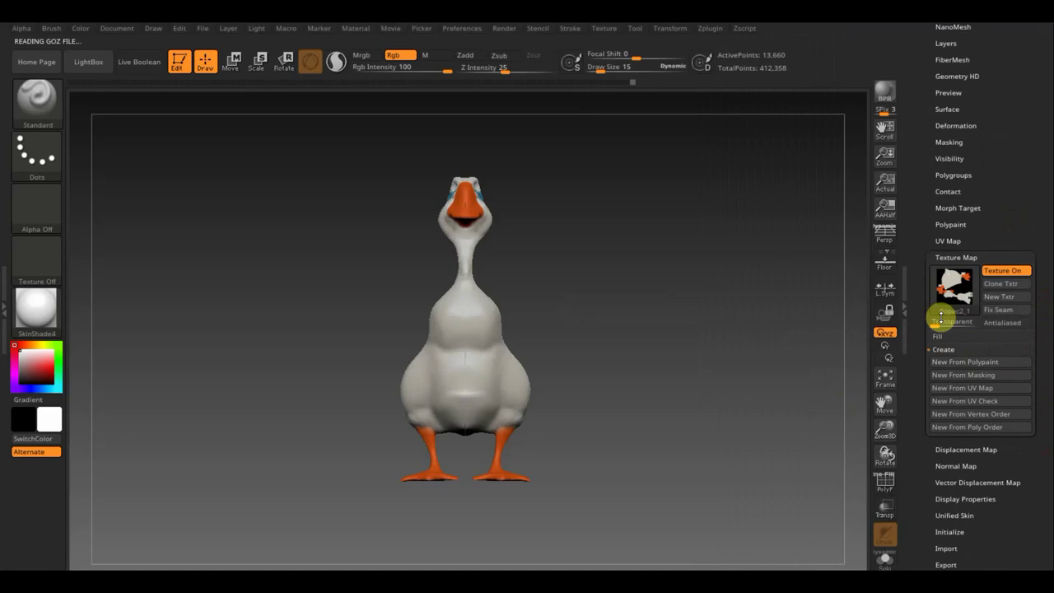
left_click_drag(1022, 142, 1011, 270)
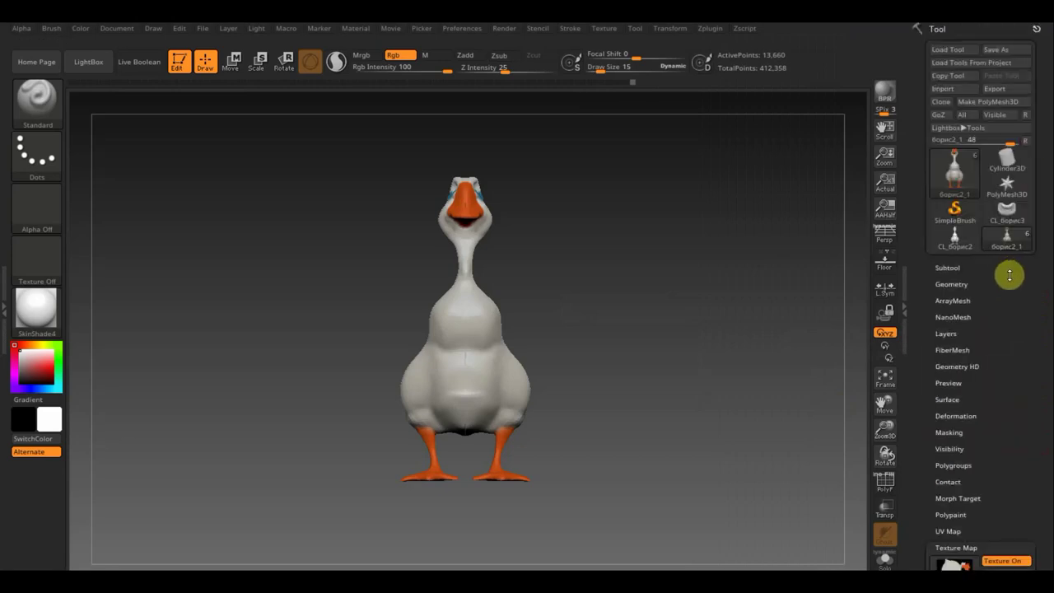
Export the goose as OBJ 'борис2_1 развертка' into the гусь folder and rotate to check it.
left_click(1000, 92)
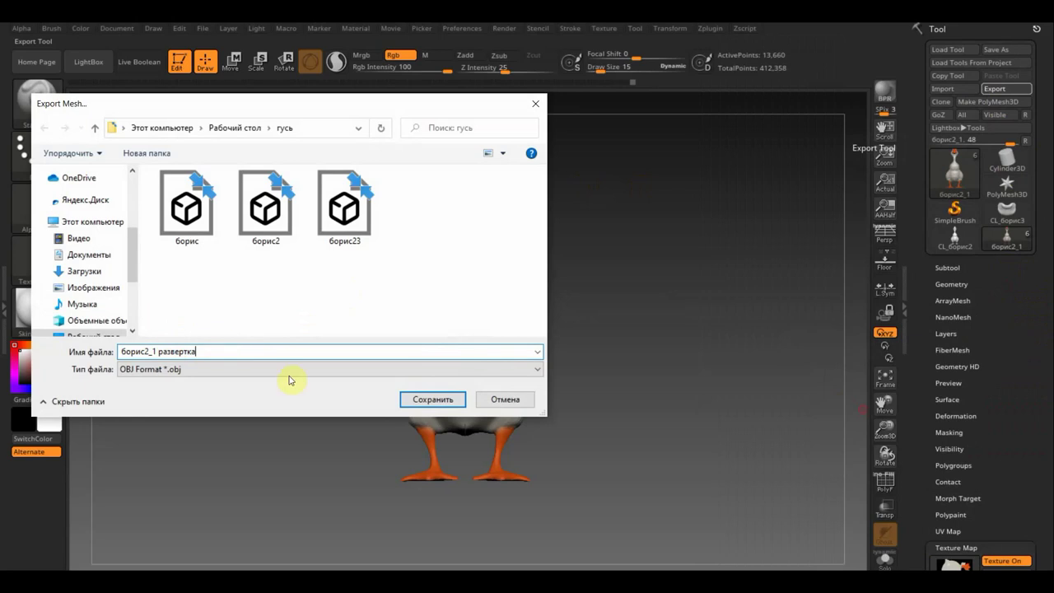
left_click(425, 400)
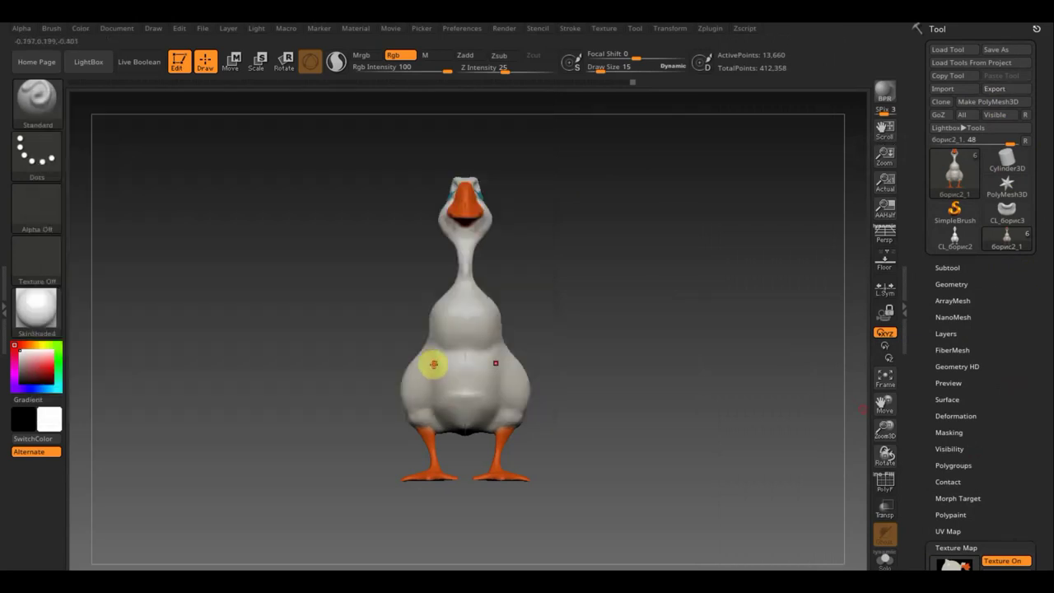
mouse_move(745, 301)
left_mouse_down()
mouse_move(680, 308)
mouse_move(695, 308)
left_mouse_up()
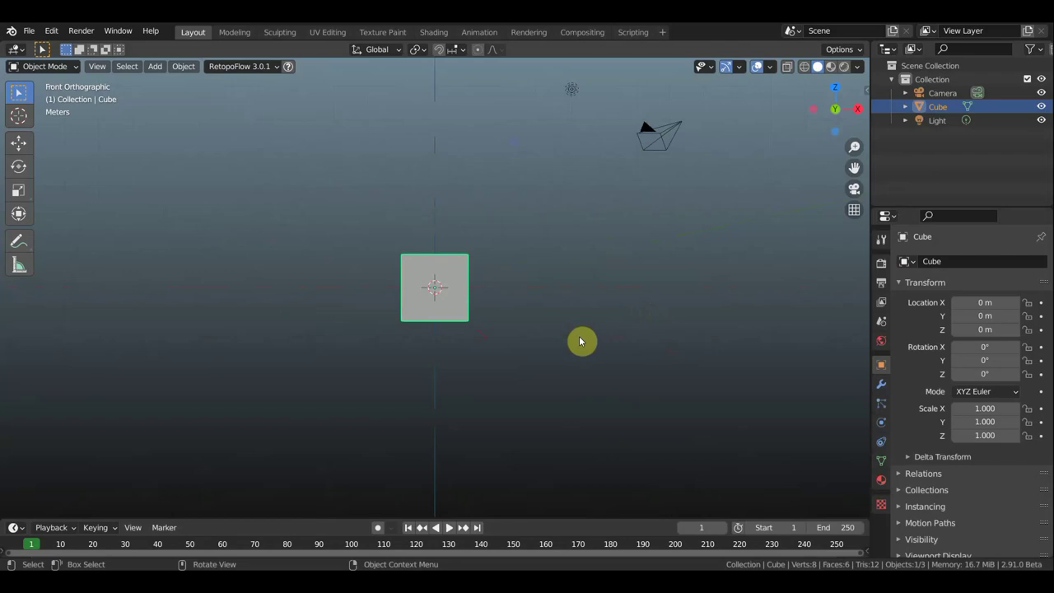
Delete the default cube and hide the Camera and Light in the Outliner.
scroll(580, 336, "up", 3)
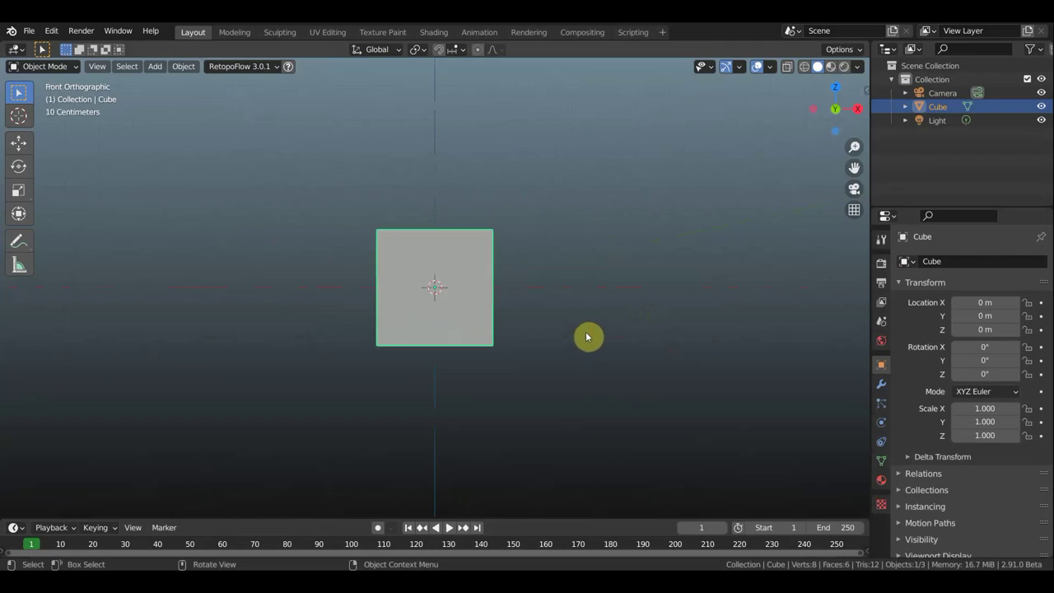
scroll(589, 335, "down", 2)
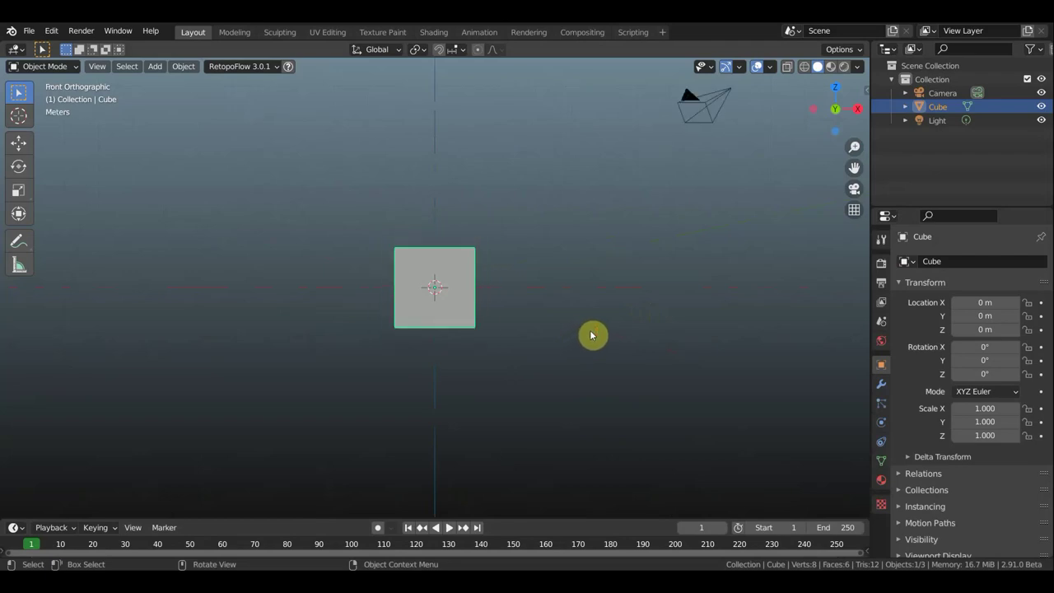
key("Delete")
left_click(1040, 93)
left_click(1042, 107)
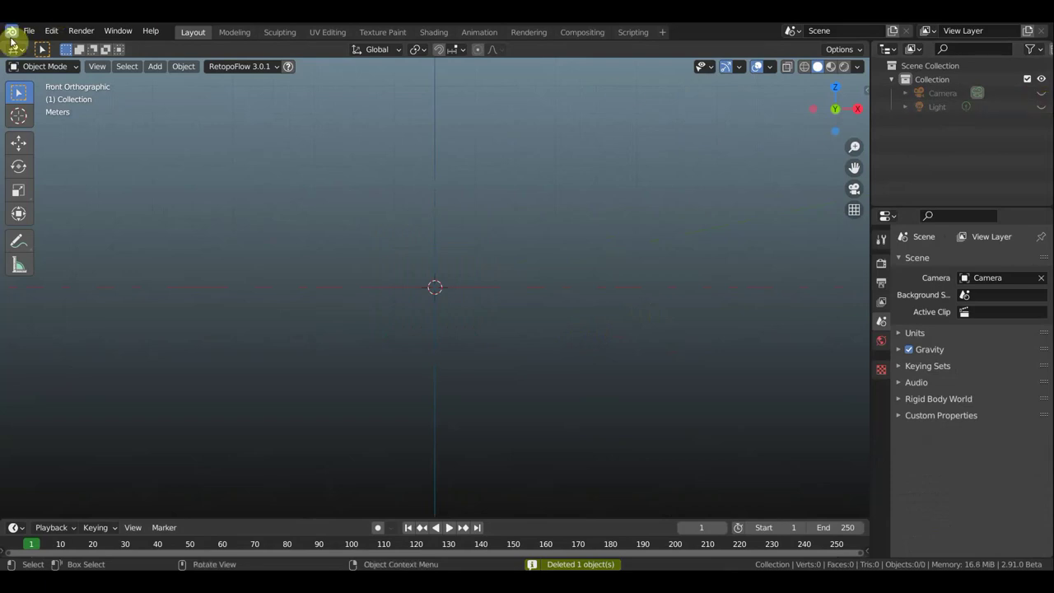
left_click(29, 33)
mouse_move(51, 216)
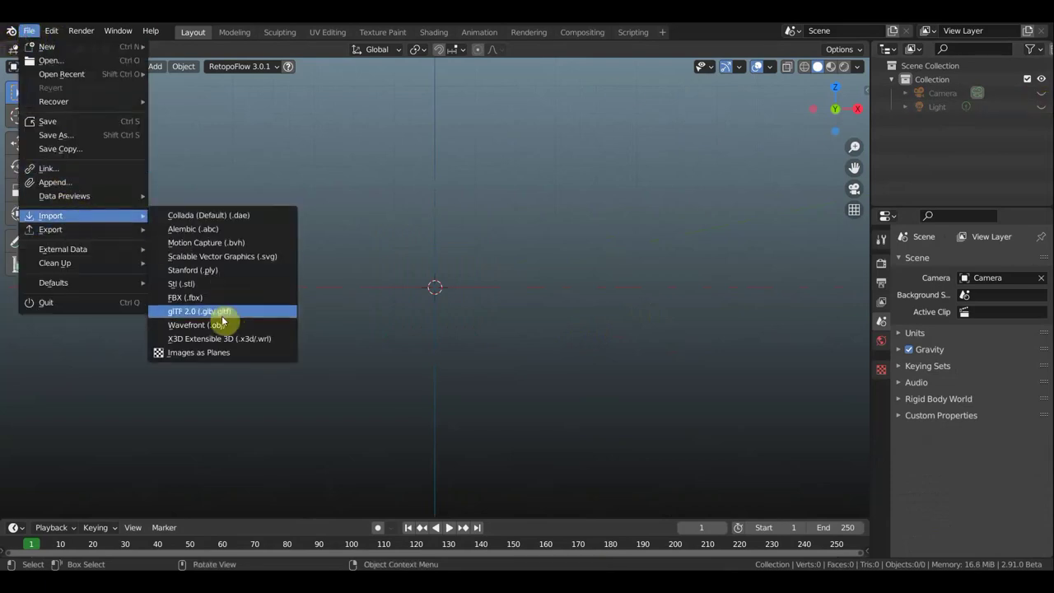
Import Extract1_1перья.OBJ feathers from Desktop\гусь and centre them in the view.
left_click(224, 330)
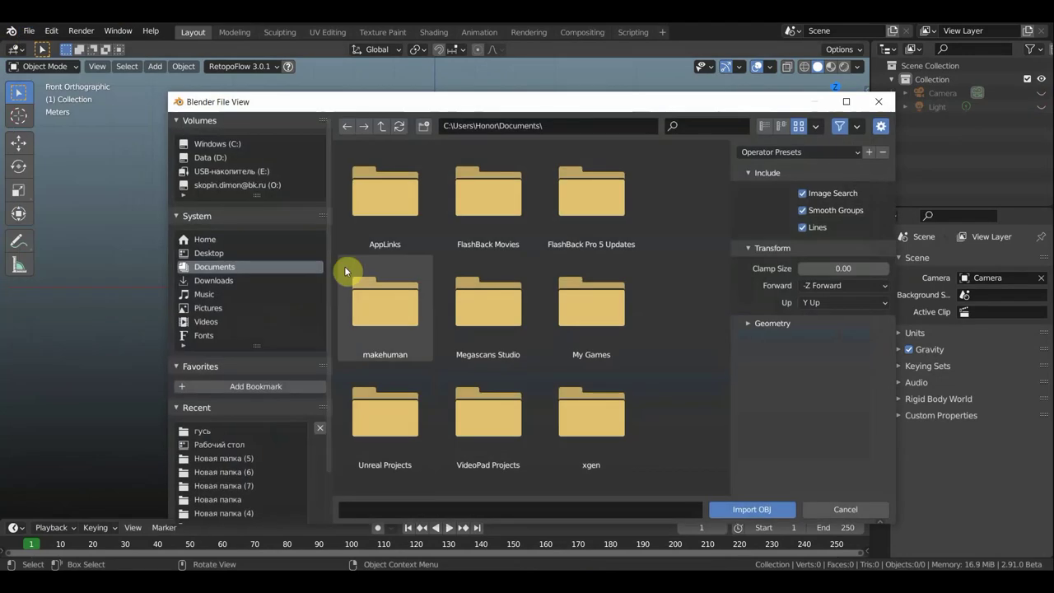
left_click(213, 252)
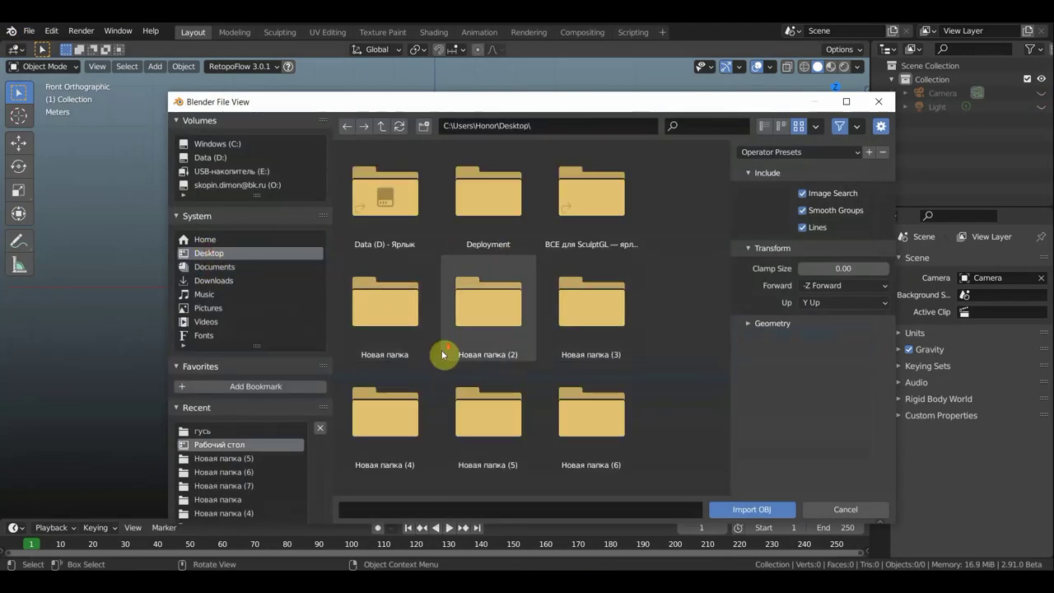
scroll(461, 350, "down", 2)
scroll(498, 329, "down", 3)
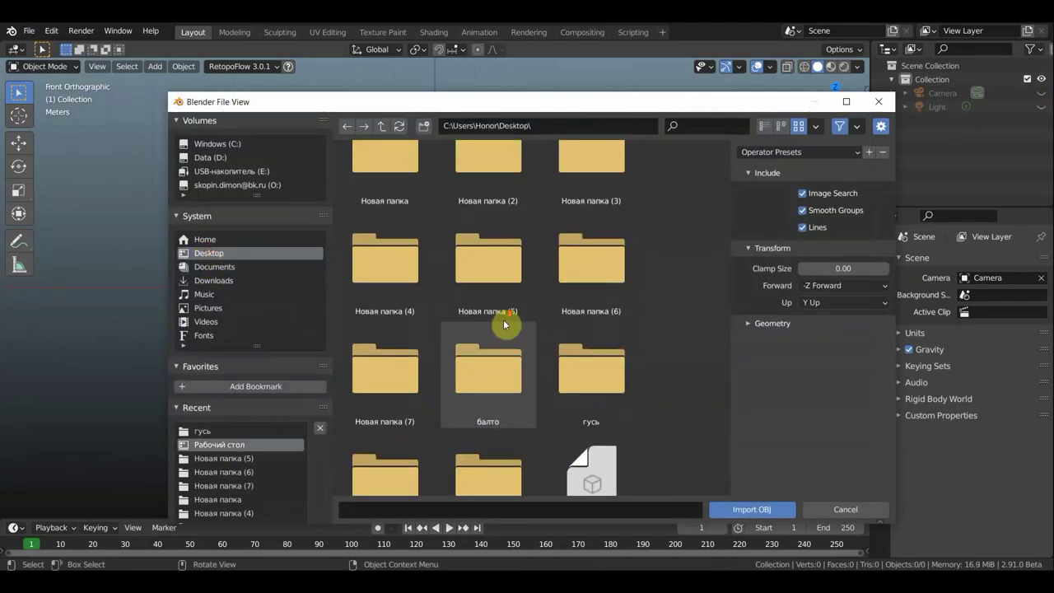
double_click(589, 408)
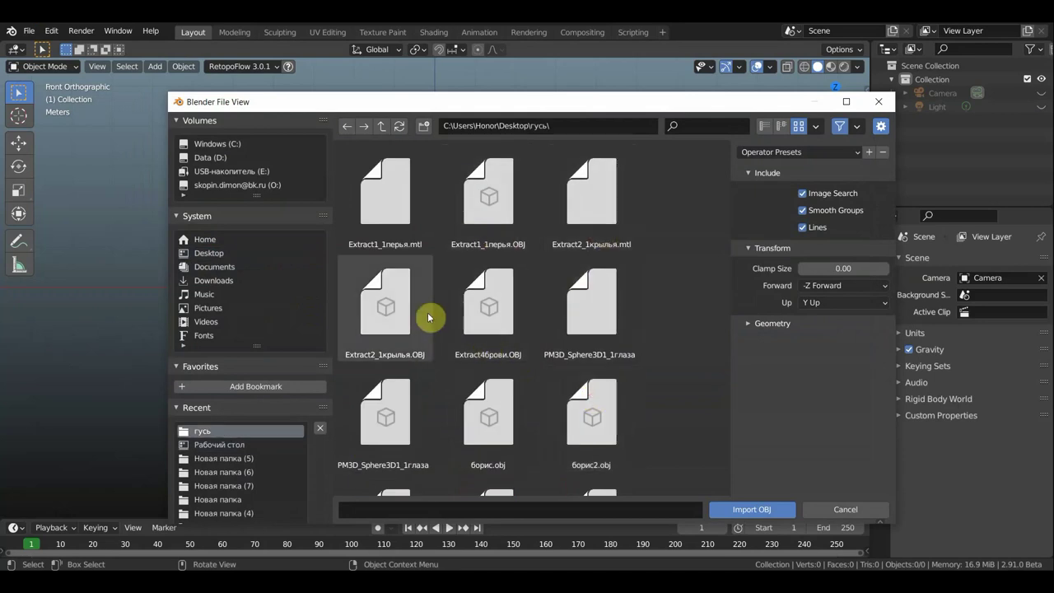
left_click(501, 254)
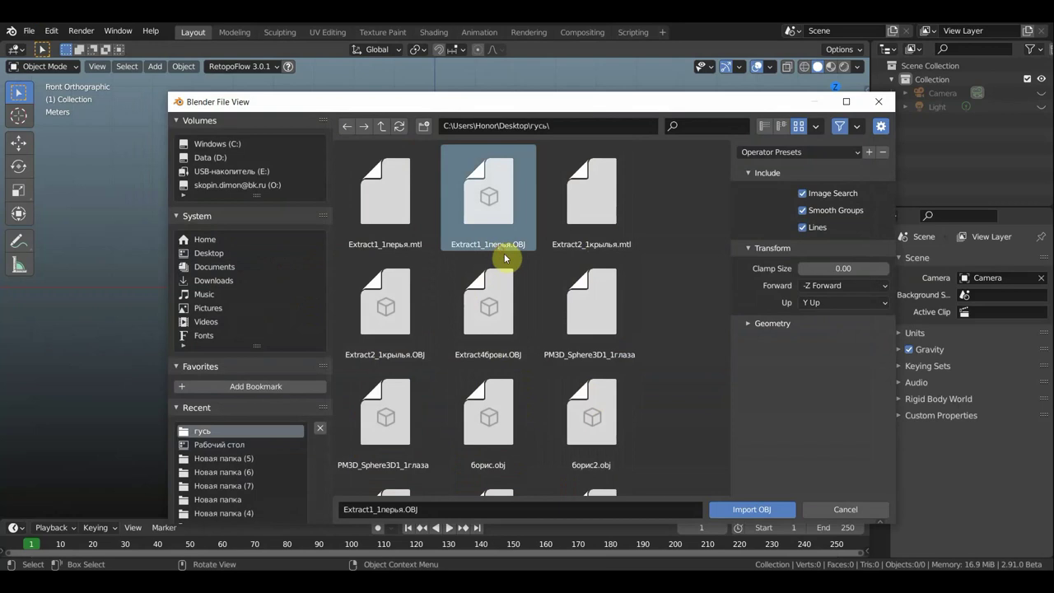
left_click(751, 510)
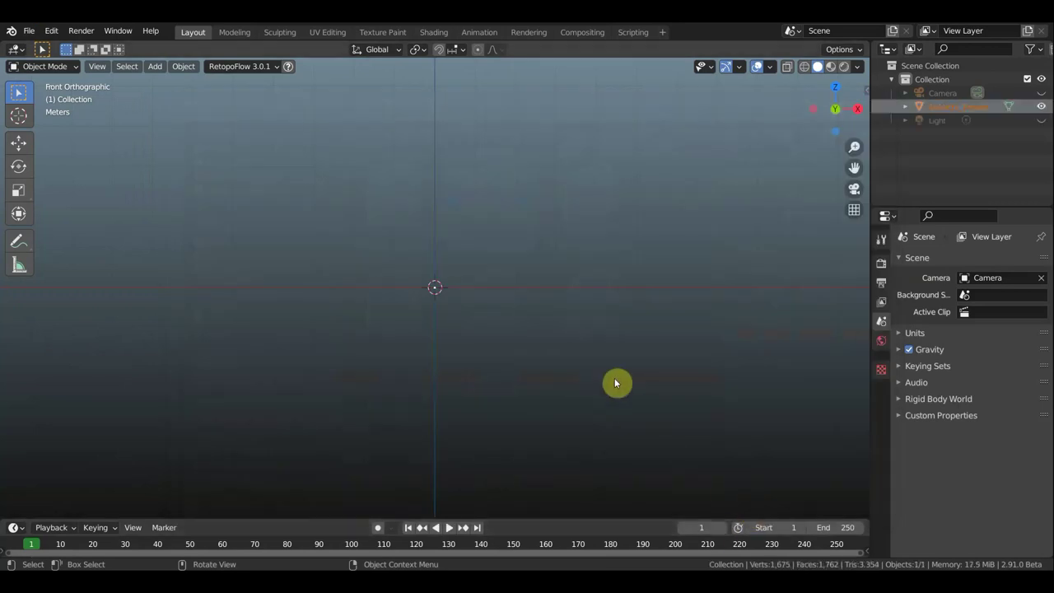
scroll(517, 358, "down", 3)
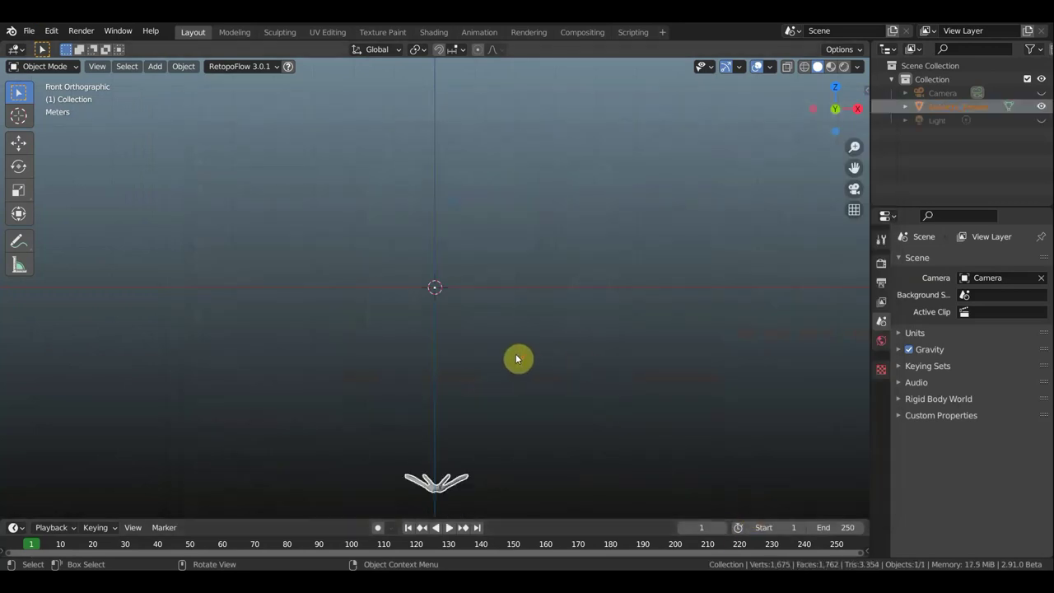
scroll(517, 358, "down", 2)
middle_click_drag(533, 290, 544, 182, "shift")
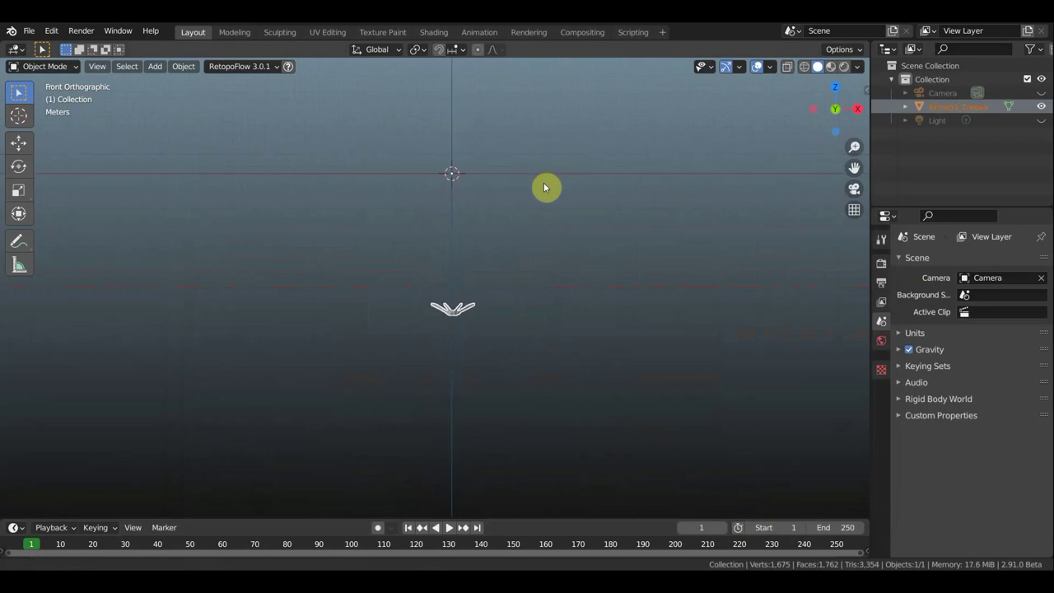
Import the Extract2_1крылья.OBJ wings mesh.
left_click(23, 33)
mouse_move(52, 216)
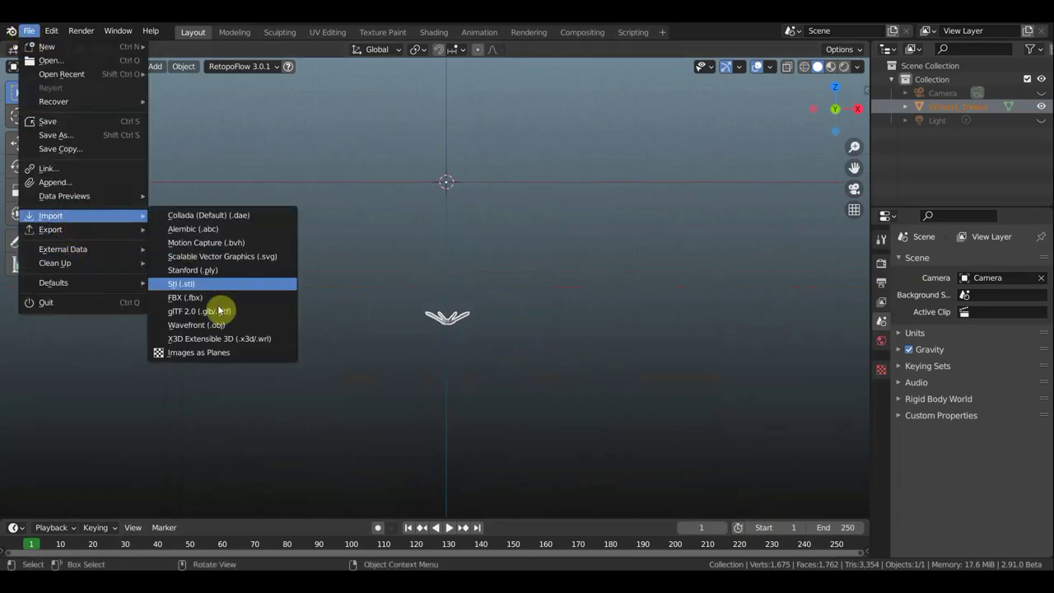
left_click(240, 324)
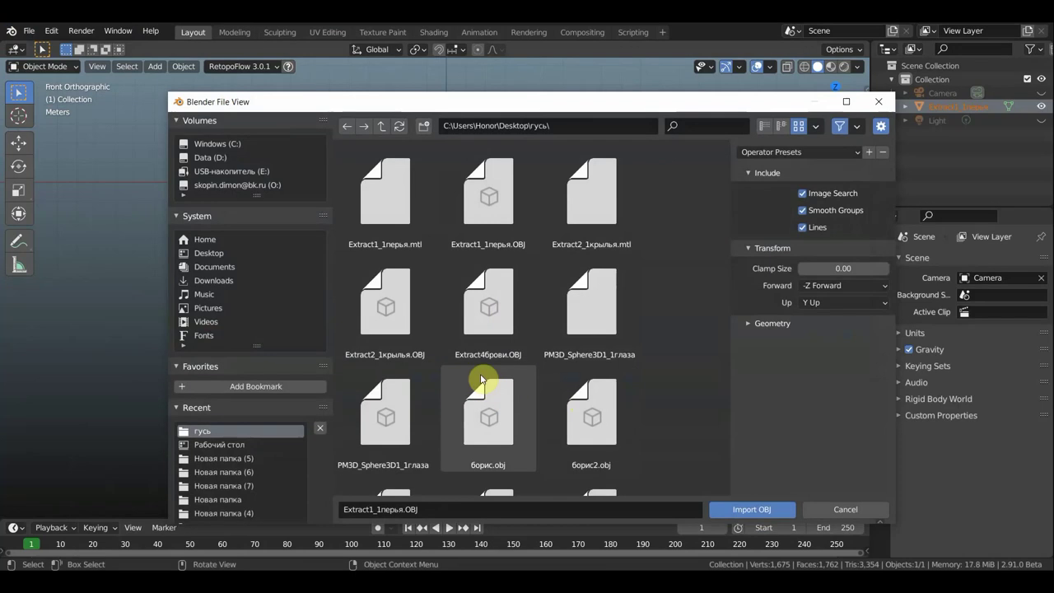
left_click(396, 355)
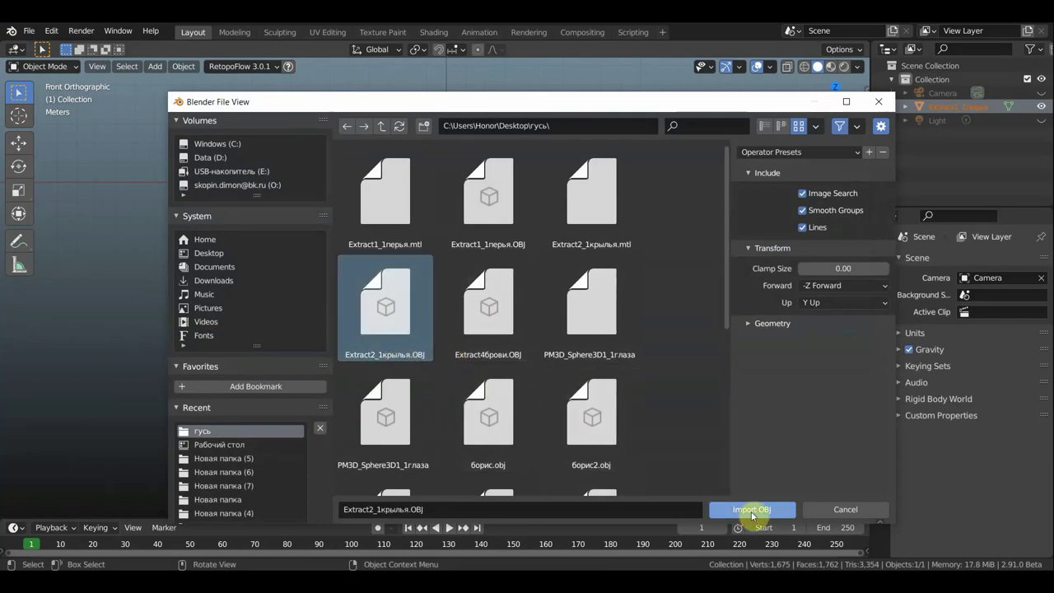
left_click(749, 511)
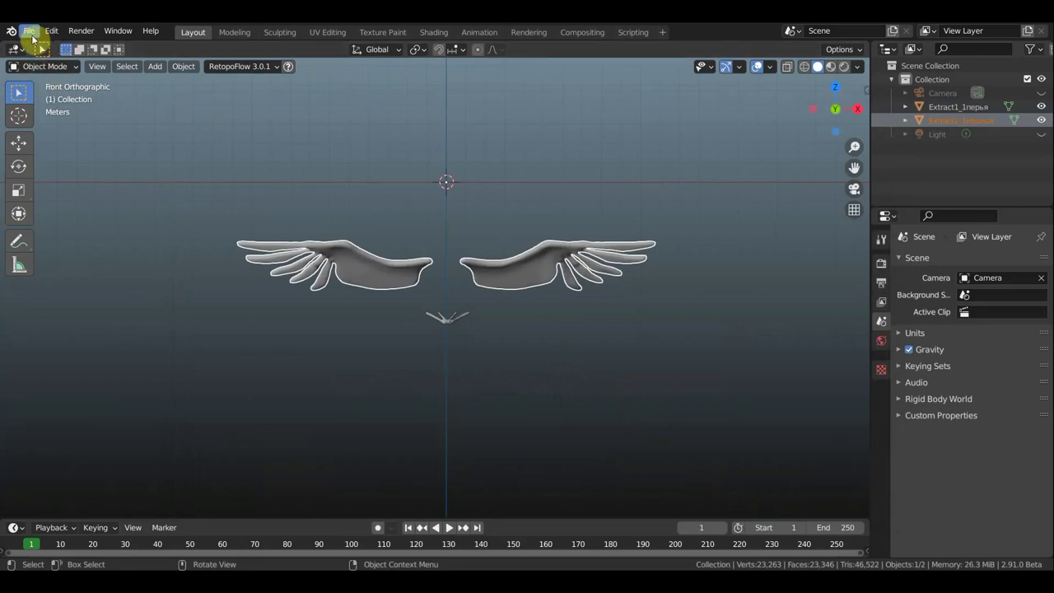
Import the Extract4брови.OBJ brows mesh.
left_click(29, 31)
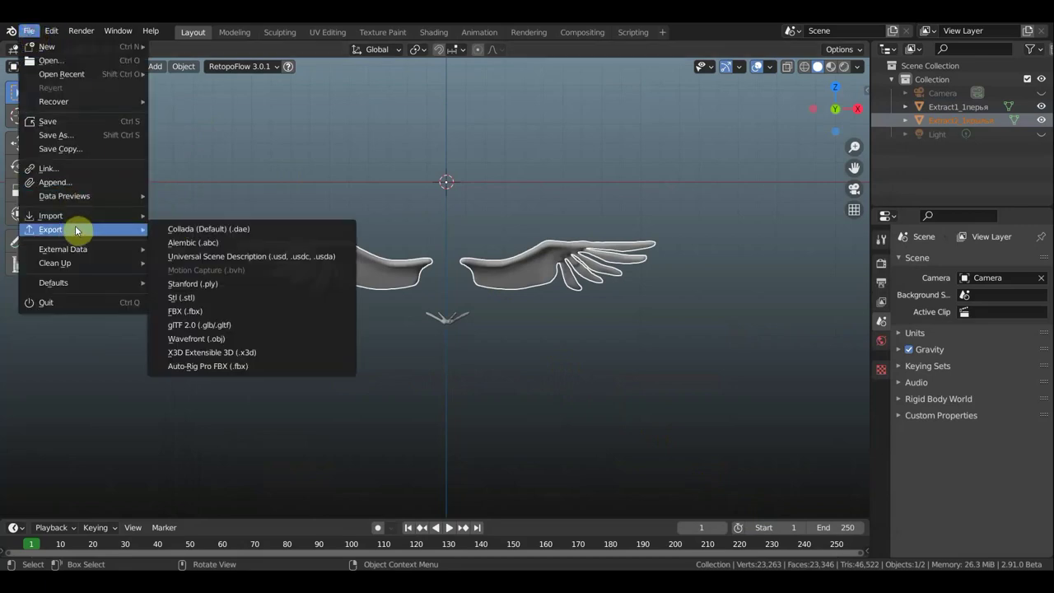
mouse_move(50, 216)
left_click(220, 329)
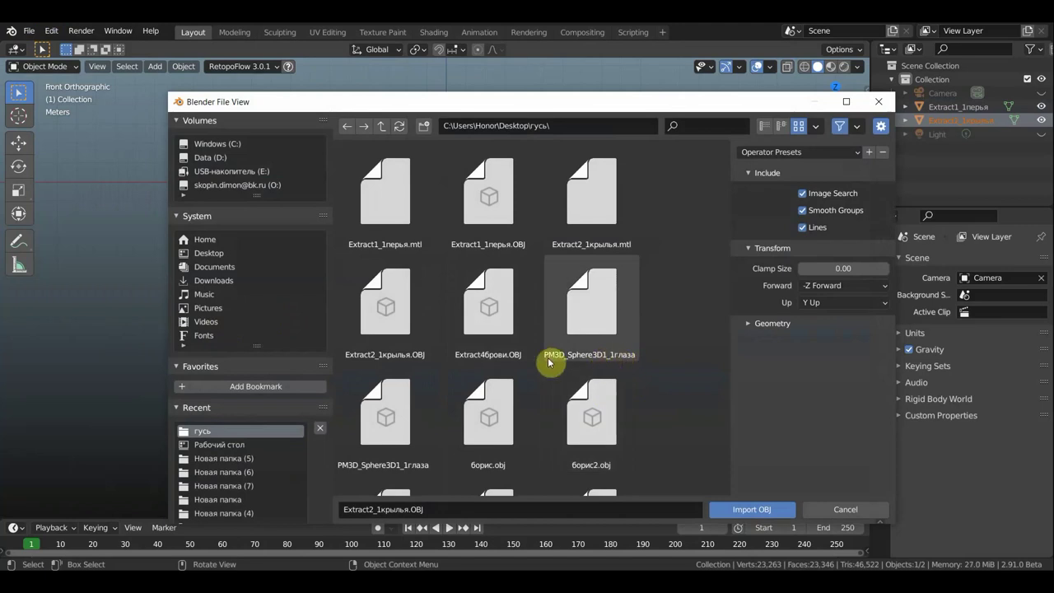
left_click(501, 352)
left_click(765, 511)
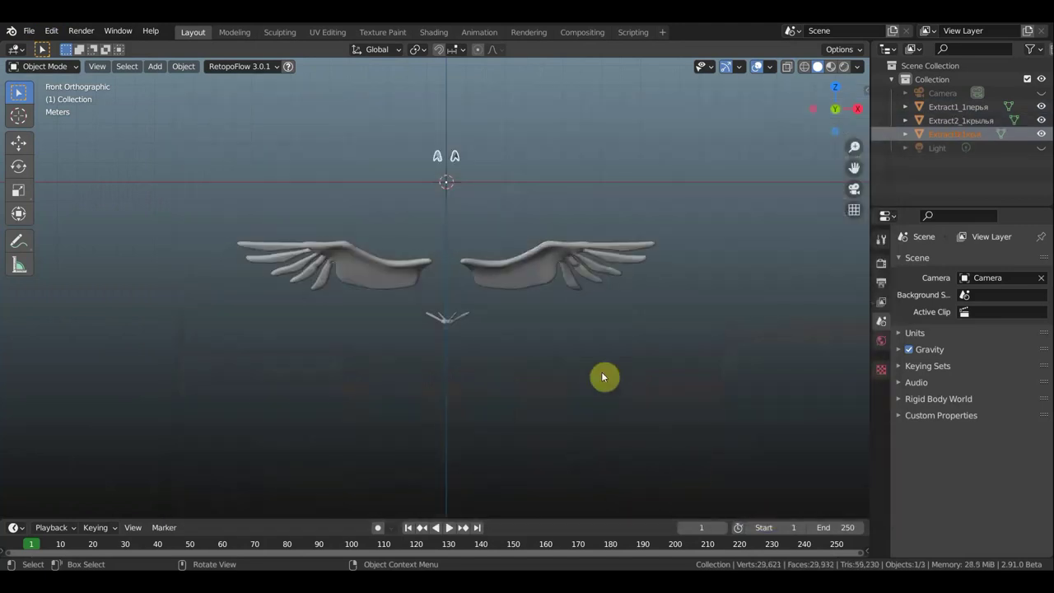
Import the PM3D_Sphere3D1_1глаза.OBJ eyes mesh.
left_click(29, 30)
mouse_move(51, 216)
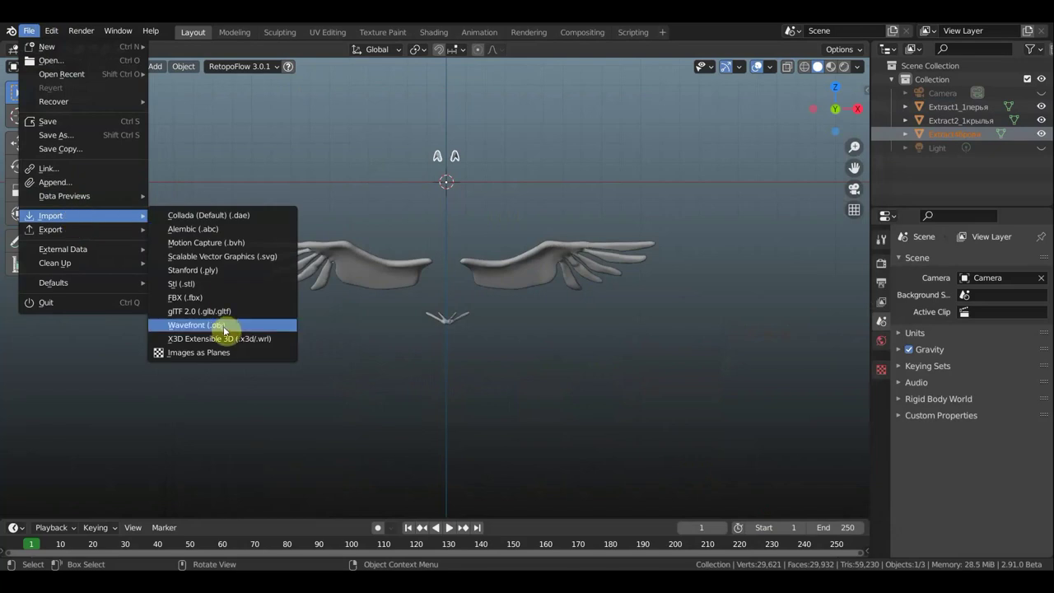
left_click(223, 328)
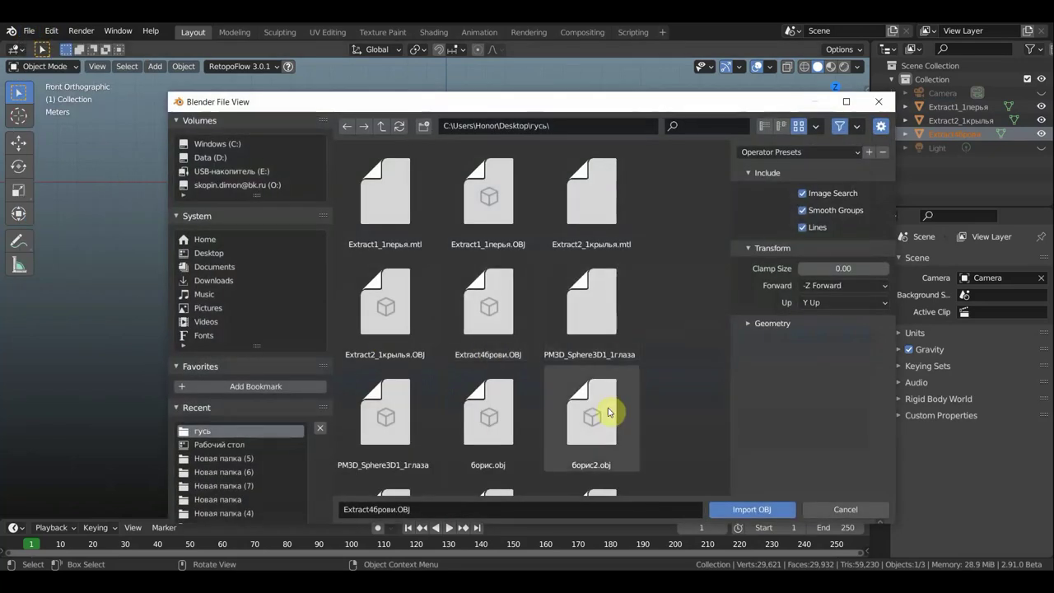
scroll(609, 408, "down", 1)
left_click(385, 426)
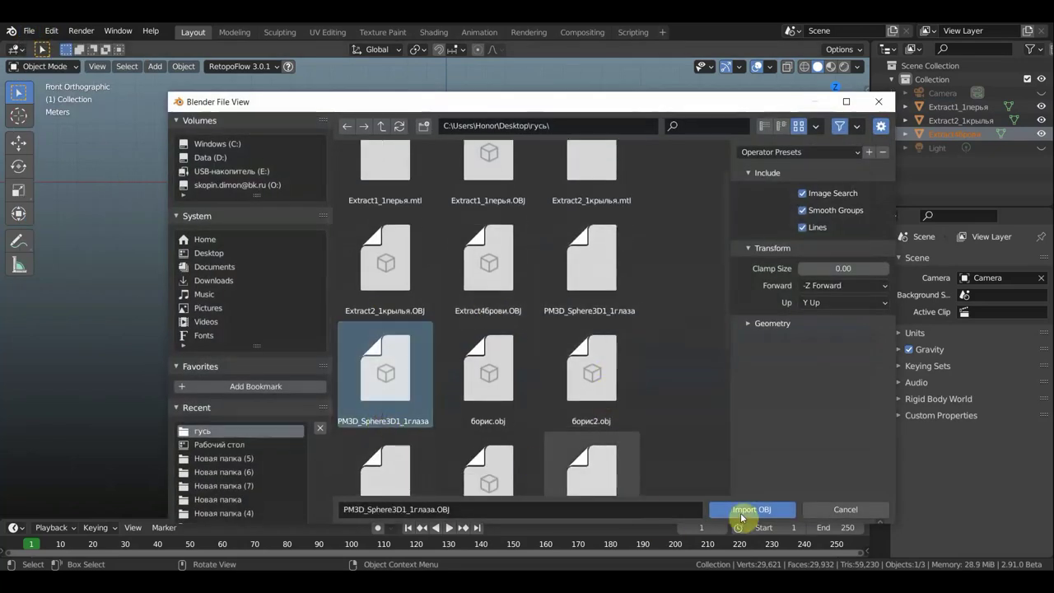
left_click(753, 510)
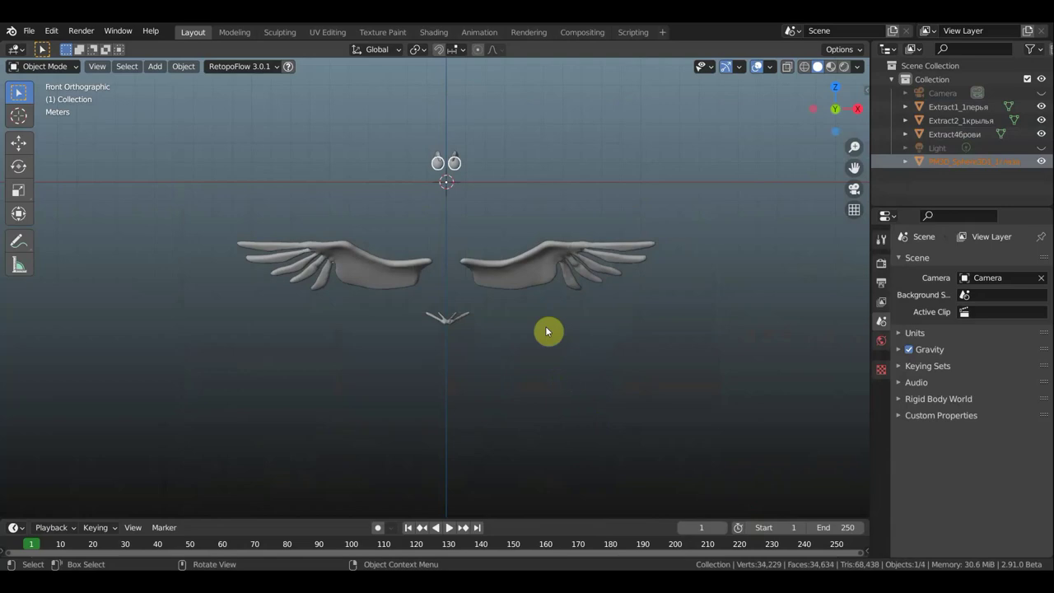
Import the goose body model борис2_1 развертка.OBJ.
left_click(29, 31)
mouse_move(51, 216)
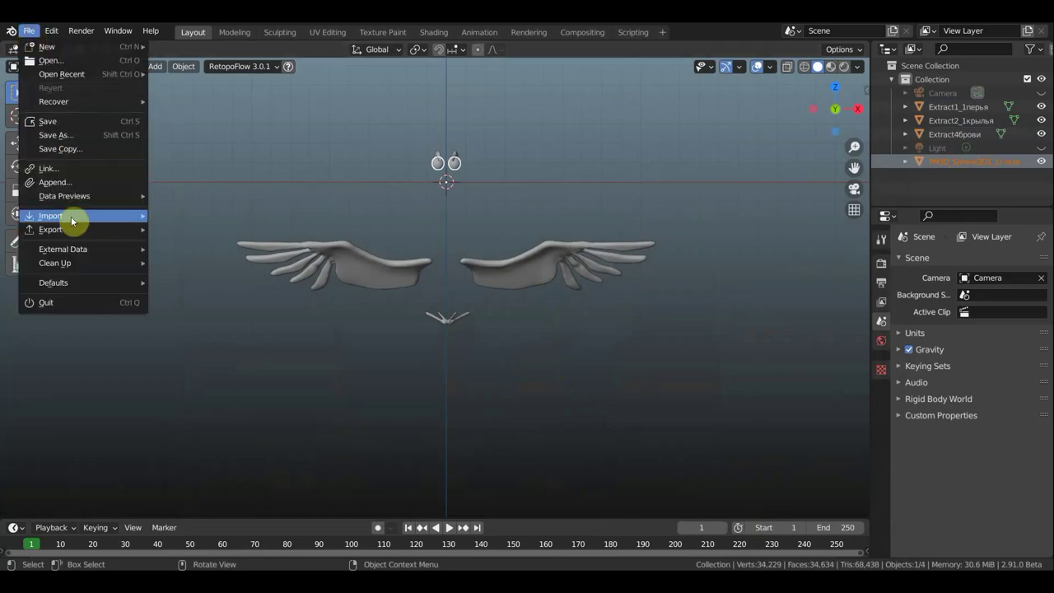
left_click(196, 324)
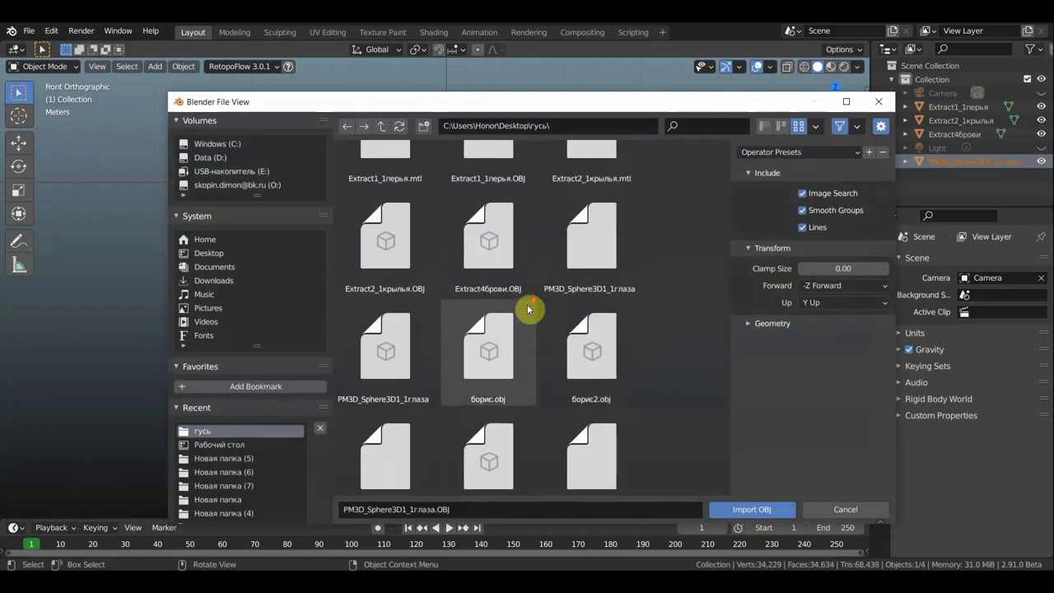
scroll(568, 325, "down", 2)
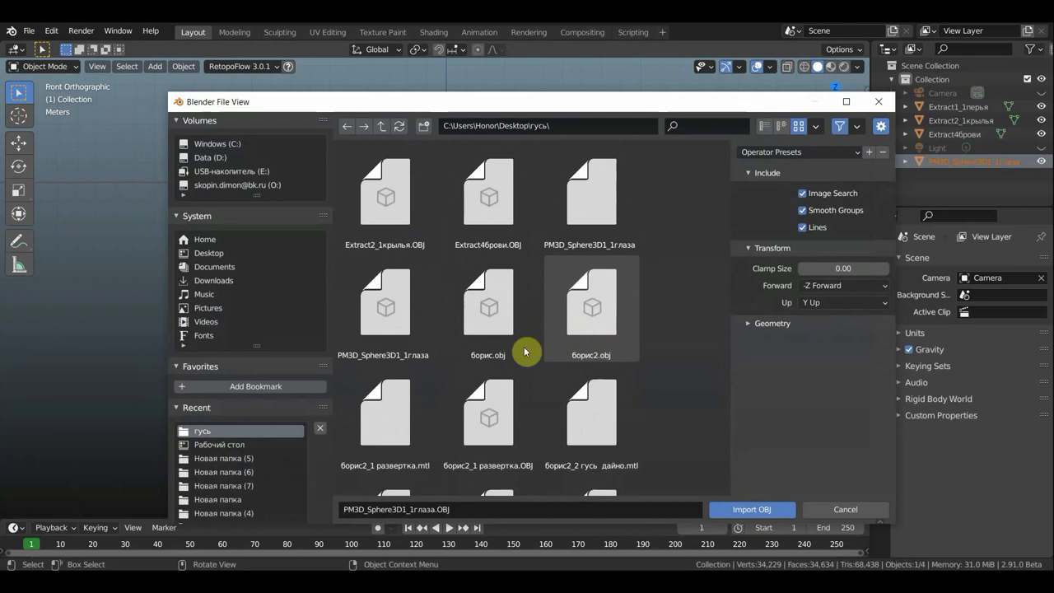
scroll(571, 405, "down", 3)
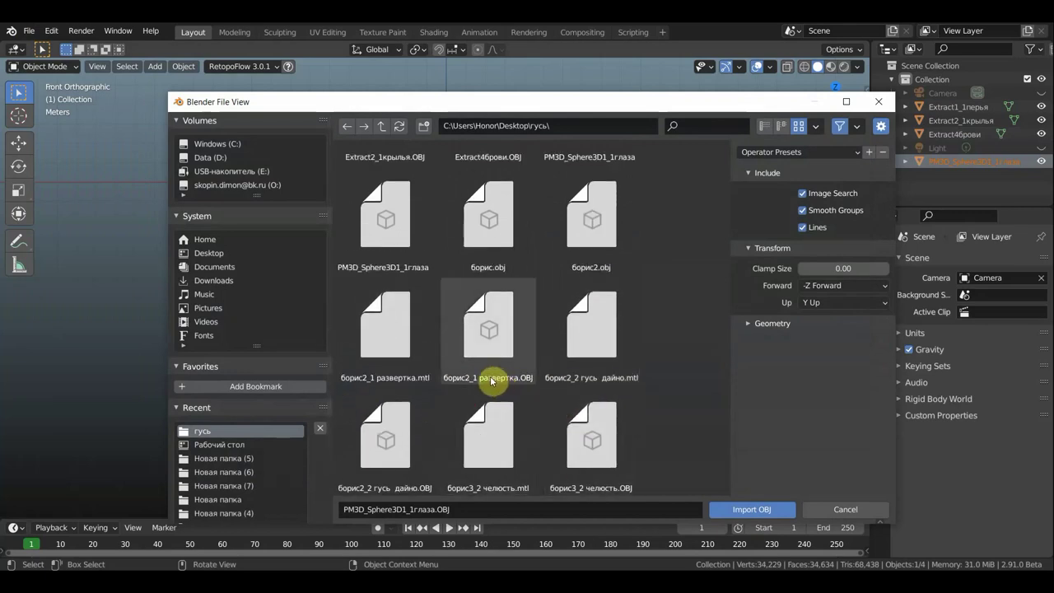
left_click(491, 380)
left_click(749, 510)
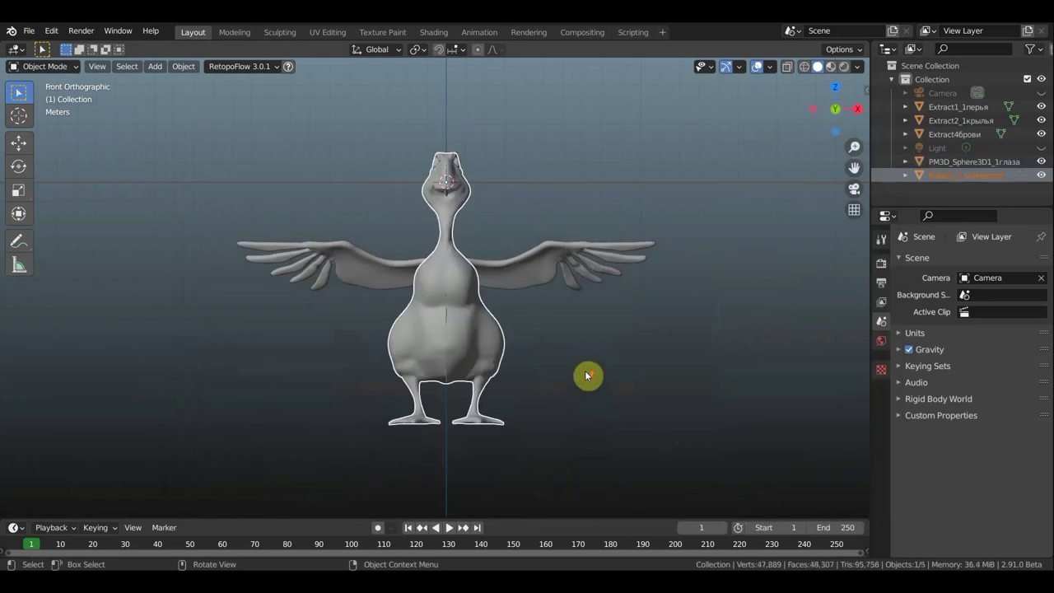
Import the борис3_2 челюсть.OBJ jaw mesh, then orbit to face the goose from the front.
middle_click_drag(618, 391, 680, 405)
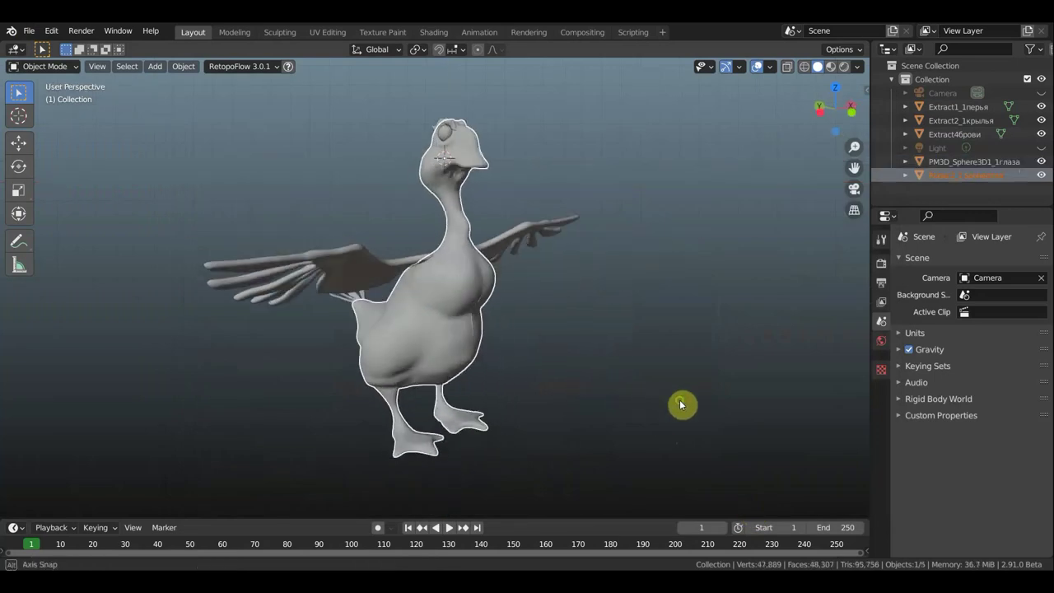
left_click(29, 33)
mouse_move(50, 216)
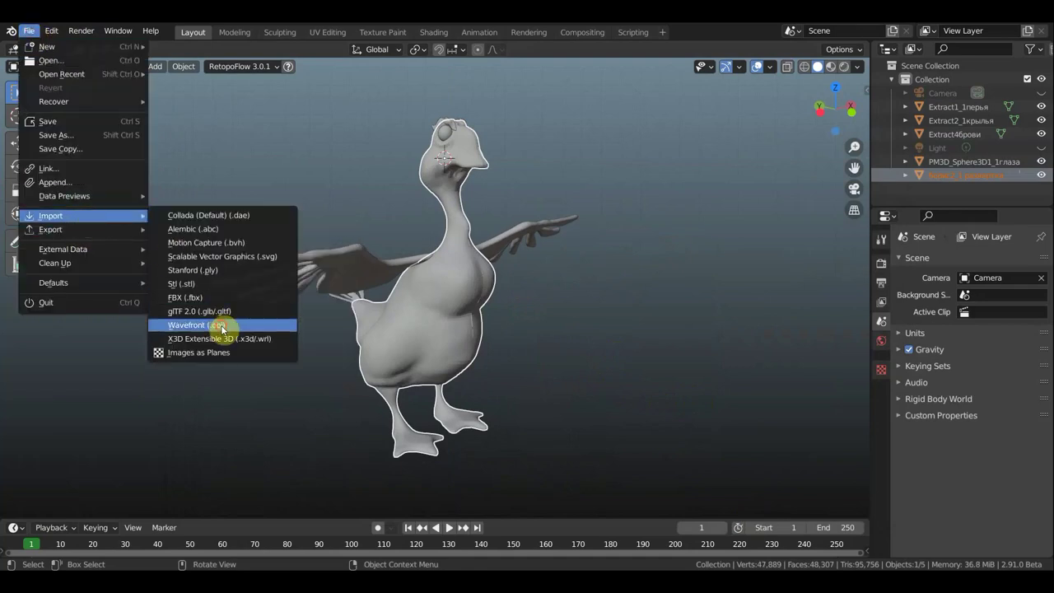
left_click(220, 325)
scroll(536, 360, "down", 3)
scroll(536, 359, "down", 2)
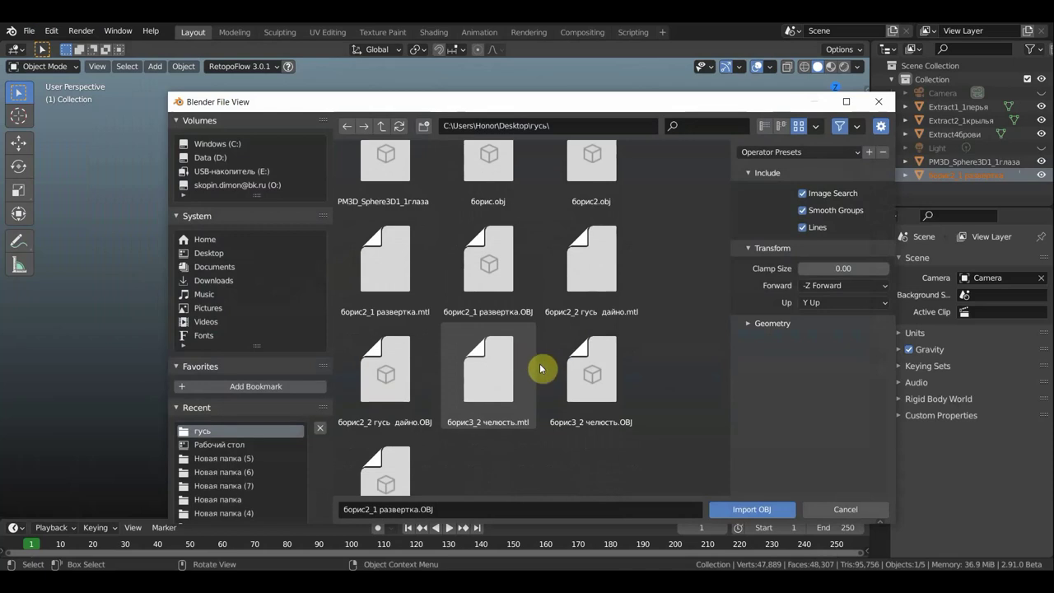
left_click(619, 403)
left_click(770, 515)
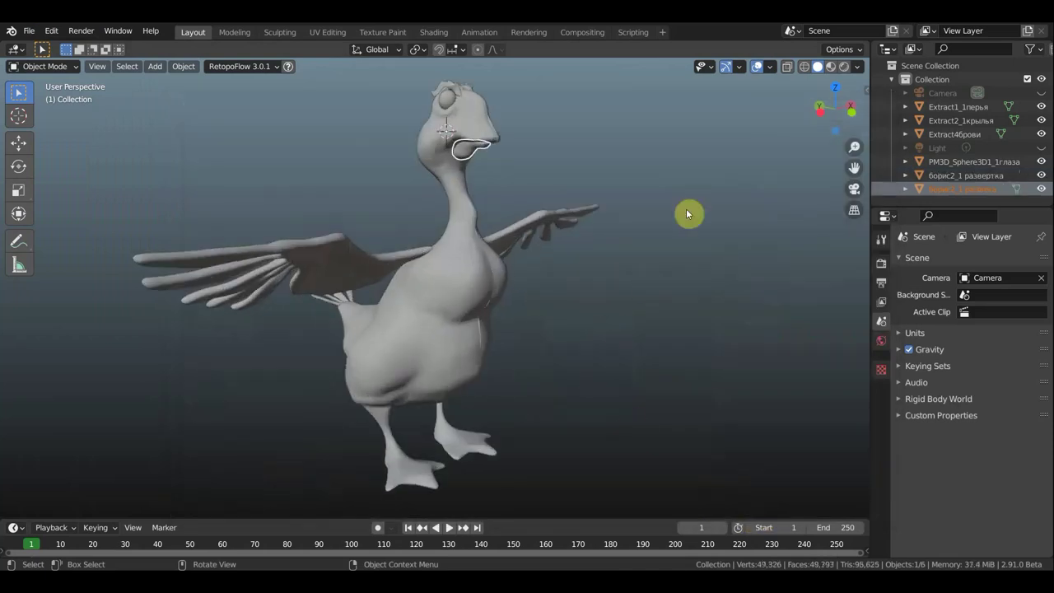
mouse_move(693, 204)
middle_mouse_down()
mouse_move(618, 242)
mouse_move(581, 242)
middle_mouse_up()
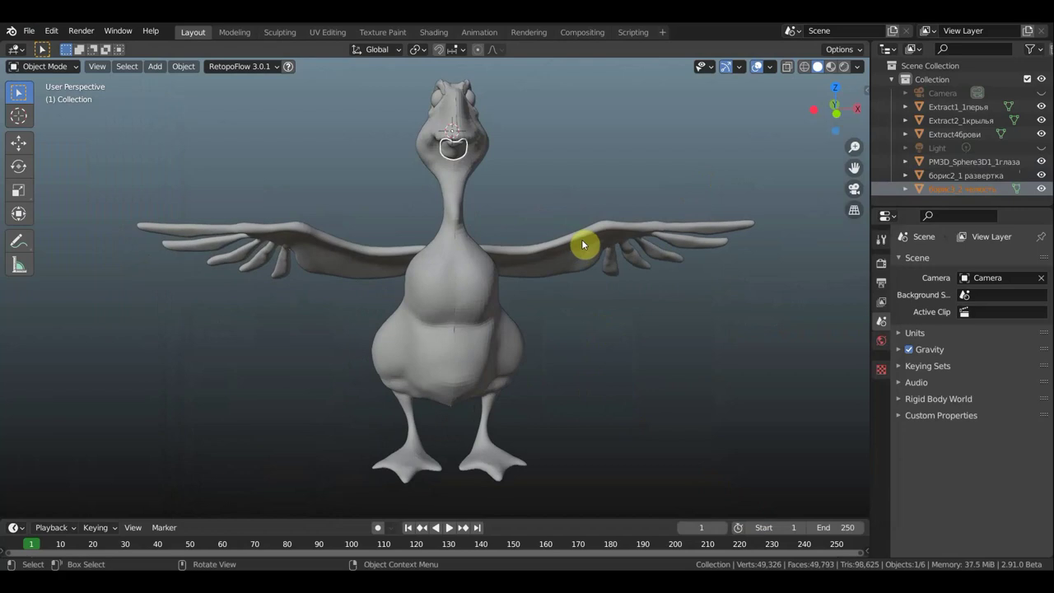
Switch to Material Preview, zoom out to a front orthographic view, and box-select every goose part.
left_click(831, 66)
scroll(642, 198, "down", 1)
scroll(630, 239, "down", 1)
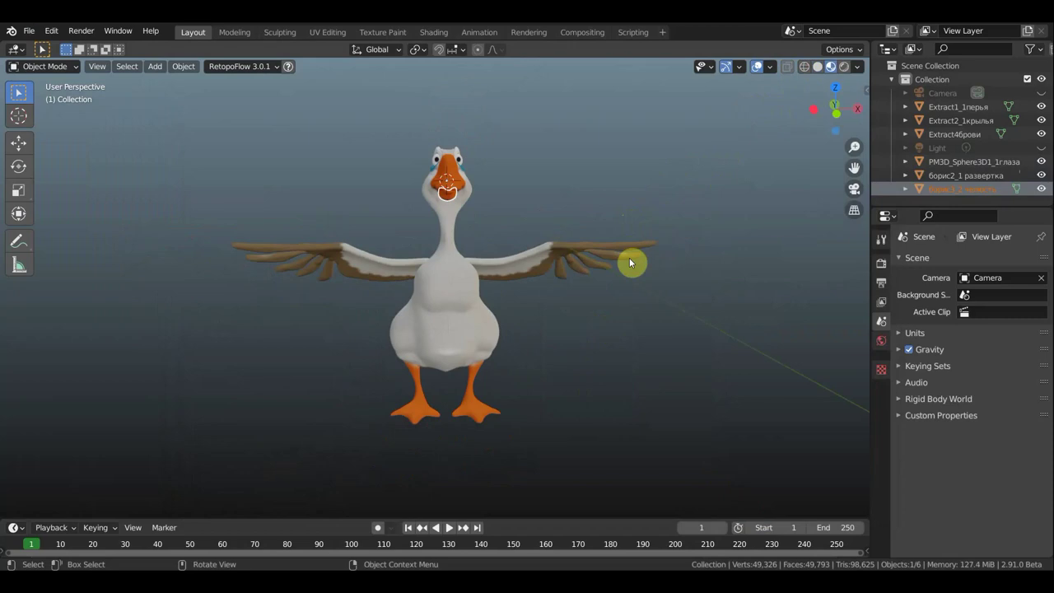
key("KP_3")
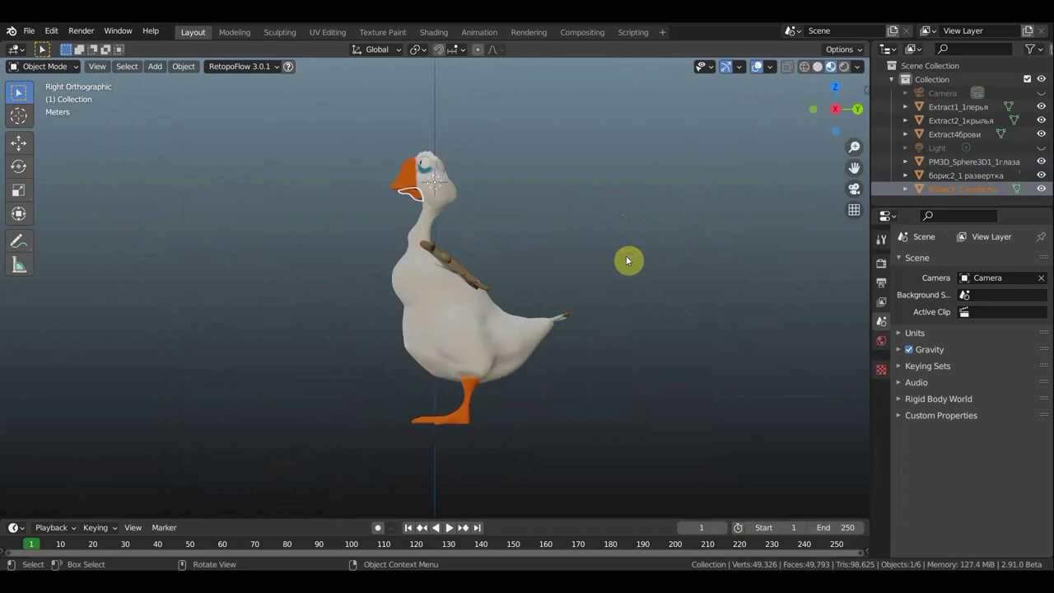
key("KP_1")
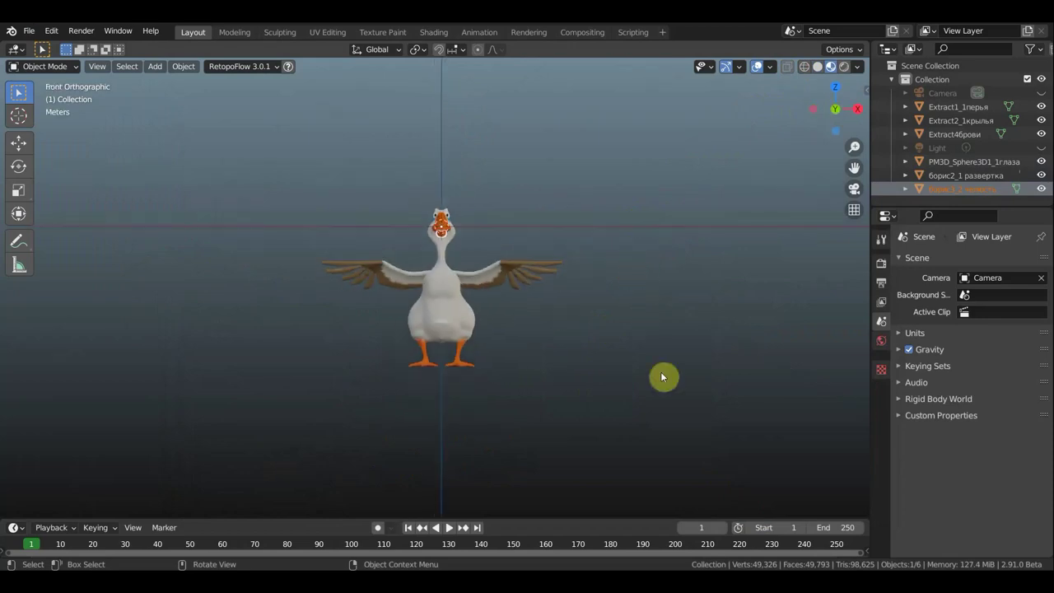
left_click_drag(578, 364, 625, 397)
left_click_drag(460, 293, 248, 162)
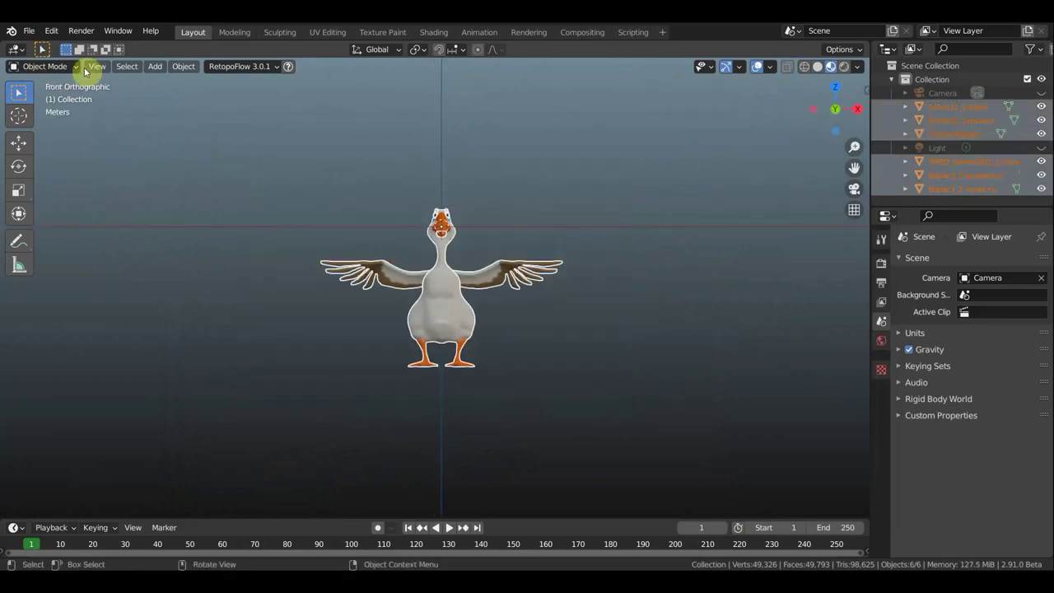
Move the whole goose upward so its feet stand on the grid floor.
left_click(23, 145)
mouse_move(444, 171)
left_mouse_down()
mouse_move(437, 89)
mouse_move(435, 513)
mouse_move(436, 466)
mouse_move(431, 486)
left_mouse_up()
left_click(431, 483)
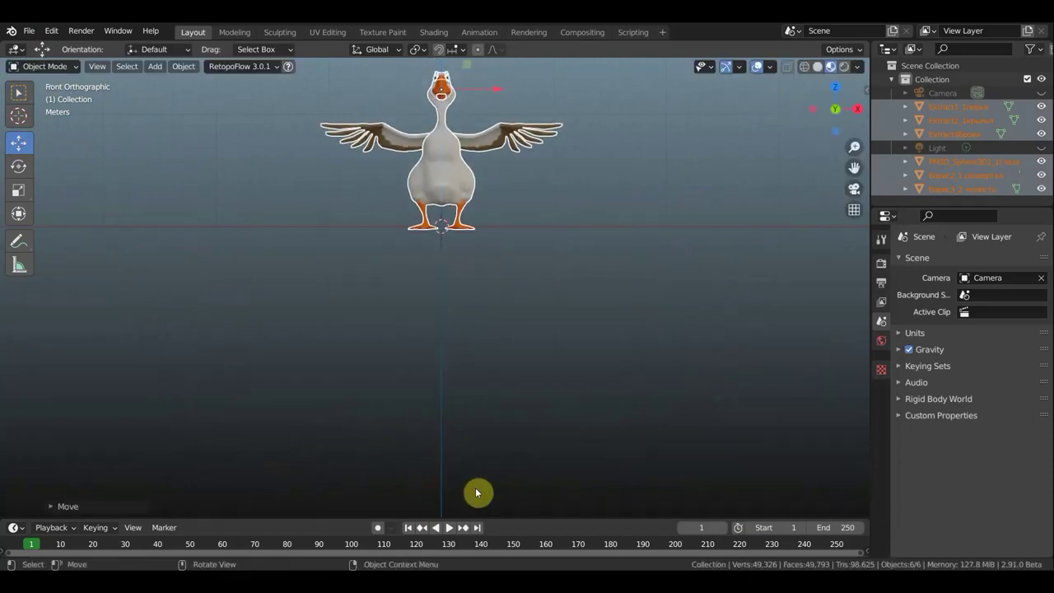
middle_click_drag(596, 387, 586, 496, "shift")
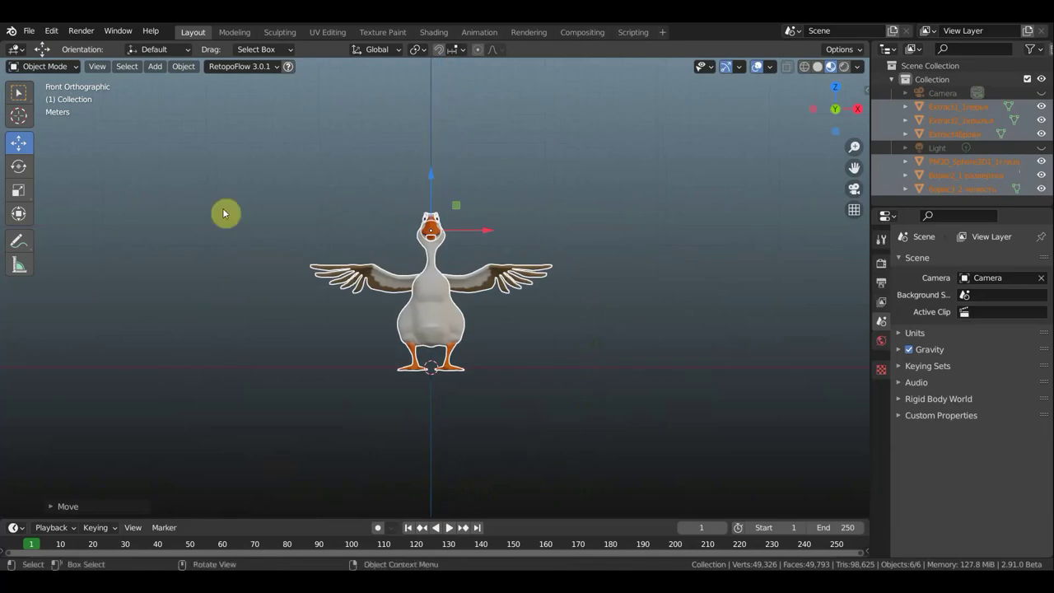
Set every part's origin to the 3D cursor between the feet, then select the body.
left_click(178, 70)
mouse_move(204, 96)
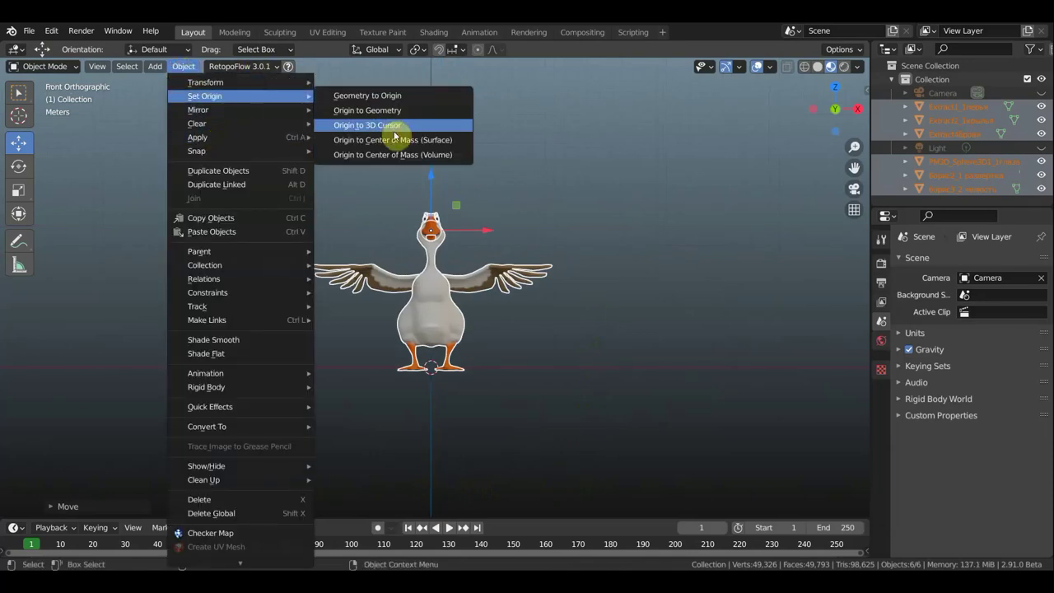
left_click(392, 130)
mouse_move(588, 340)
middle_mouse_down()
mouse_move(652, 368)
mouse_move(593, 311)
middle_mouse_up()
left_click(436, 307)
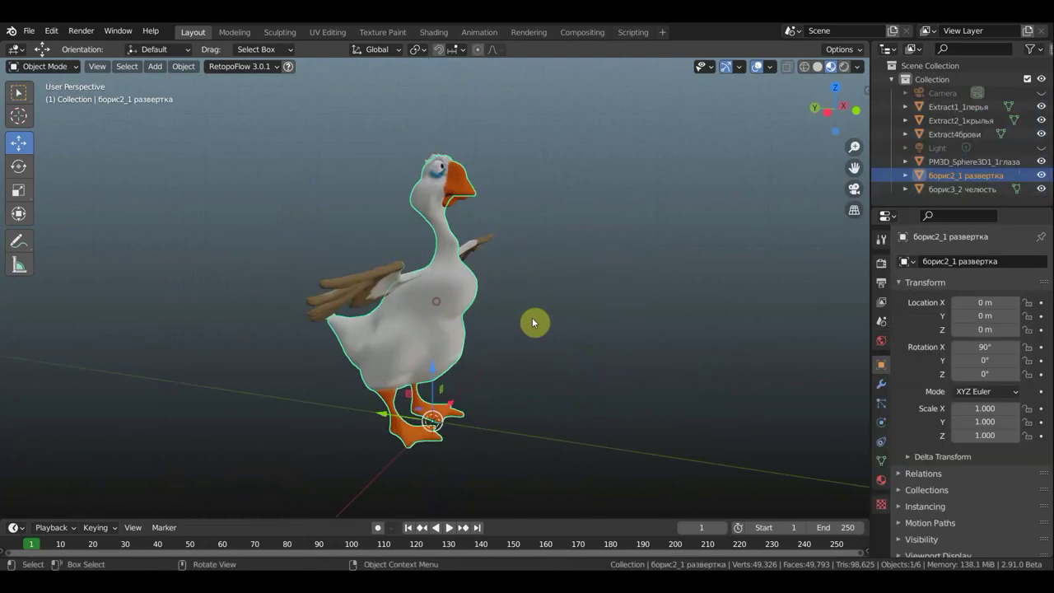
middle_click_drag(511, 329, 437, 329)
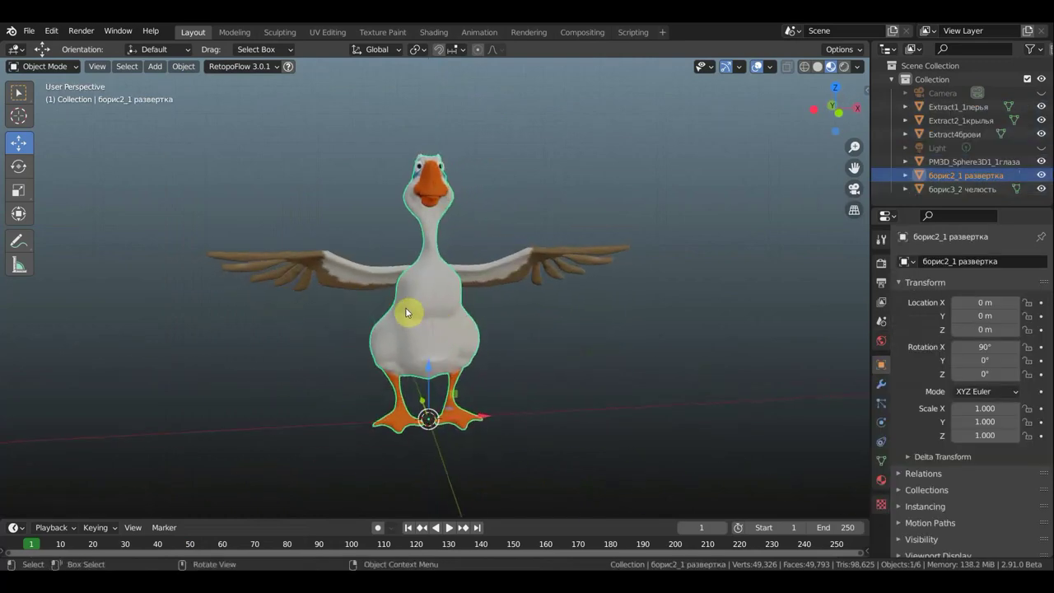
Select the wings, return to box selection and inspect the goose from behind.
left_click(363, 280)
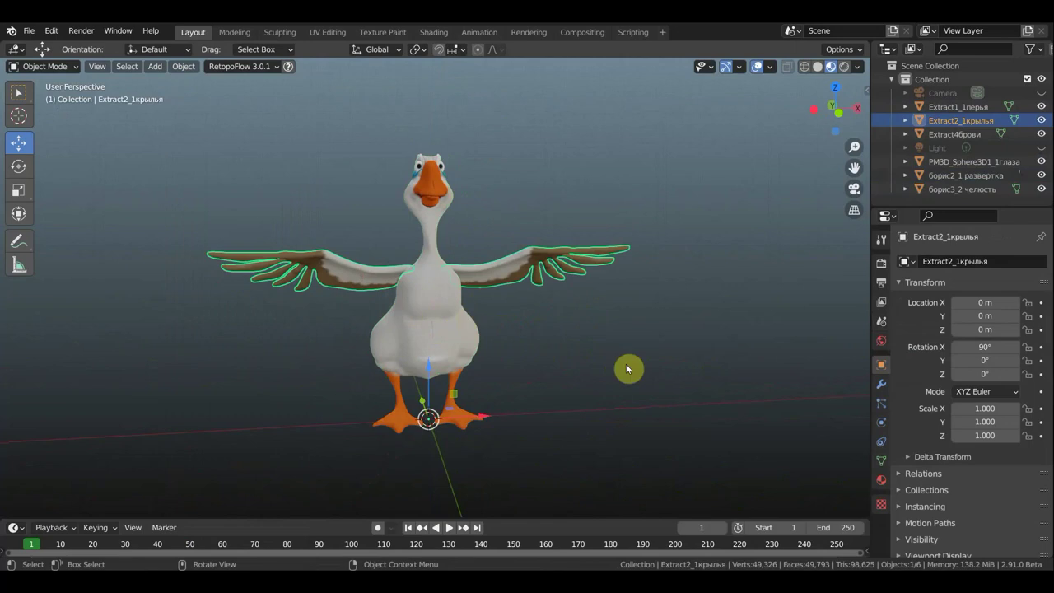
middle_click_drag(580, 385, 544, 378)
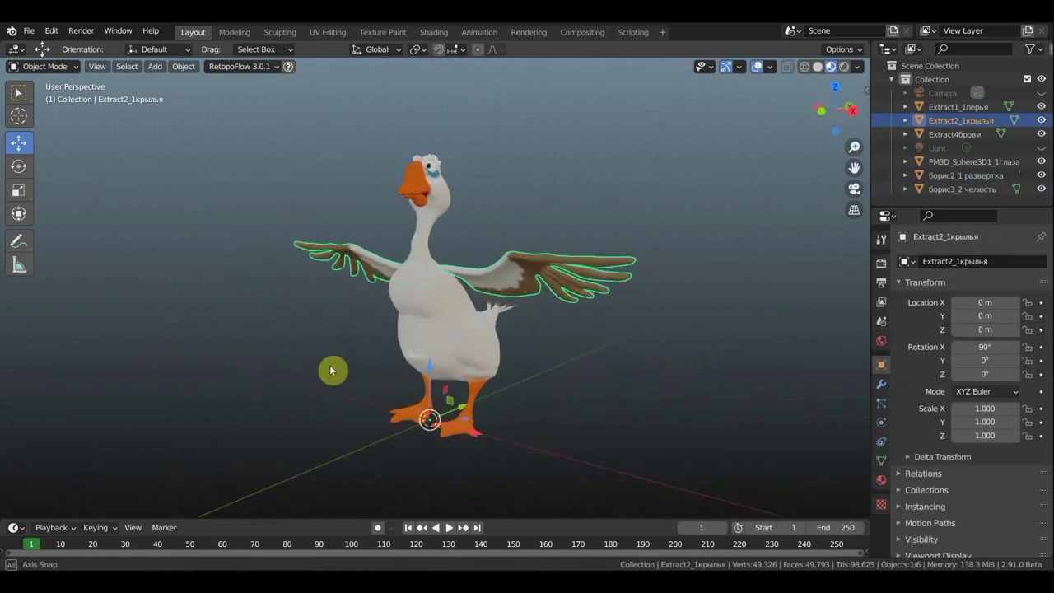
middle_click_drag(334, 370, 362, 367)
left_click(19, 92)
scroll(627, 330, "down", 1)
scroll(627, 329, "up", 1)
mouse_move(620, 334)
middle_mouse_down()
mouse_move(336, 368)
mouse_move(425, 418)
mouse_move(665, 356)
mouse_move(651, 354)
middle_mouse_up()
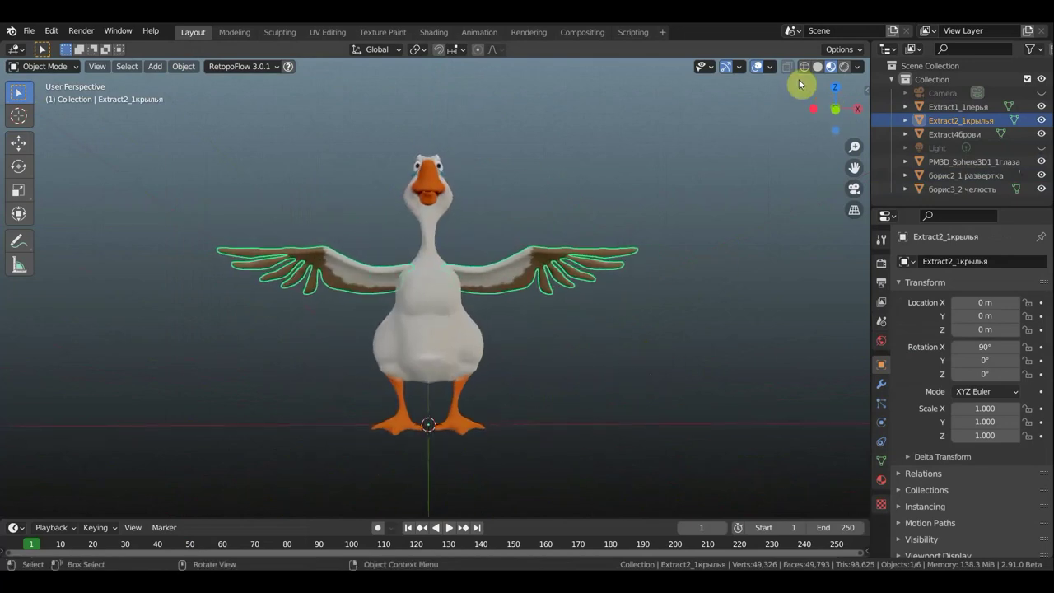
Inspect the goose's mesh in Wireframe shading, zooming in and back out.
left_click(804, 67)
scroll(717, 225, "up", 3)
scroll(623, 289, "up", 2)
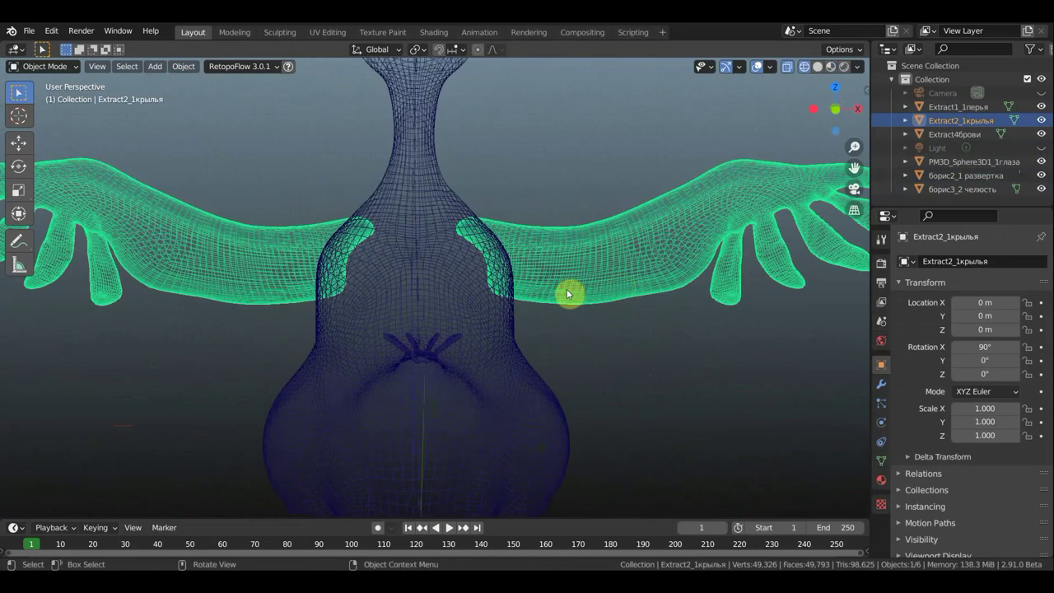
scroll(576, 292, "down", 5)
scroll(597, 341, "down", 1)
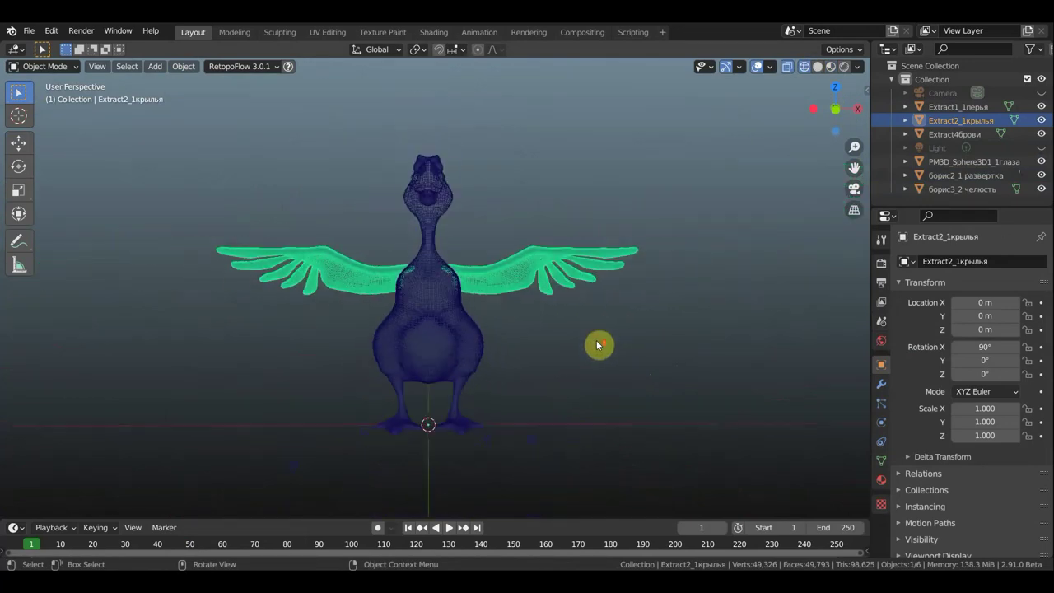
Return to Material Preview and bring up the wings' Object Context Menu from a low angle.
left_click(818, 68)
left_click(831, 67)
mouse_move(673, 257)
middle_mouse_down()
mouse_move(665, 313)
mouse_move(849, 329)
mouse_move(73, 331)
mouse_move(694, 306)
mouse_move(672, 321)
mouse_move(451, 303)
middle_mouse_up()
right_click(400, 306)
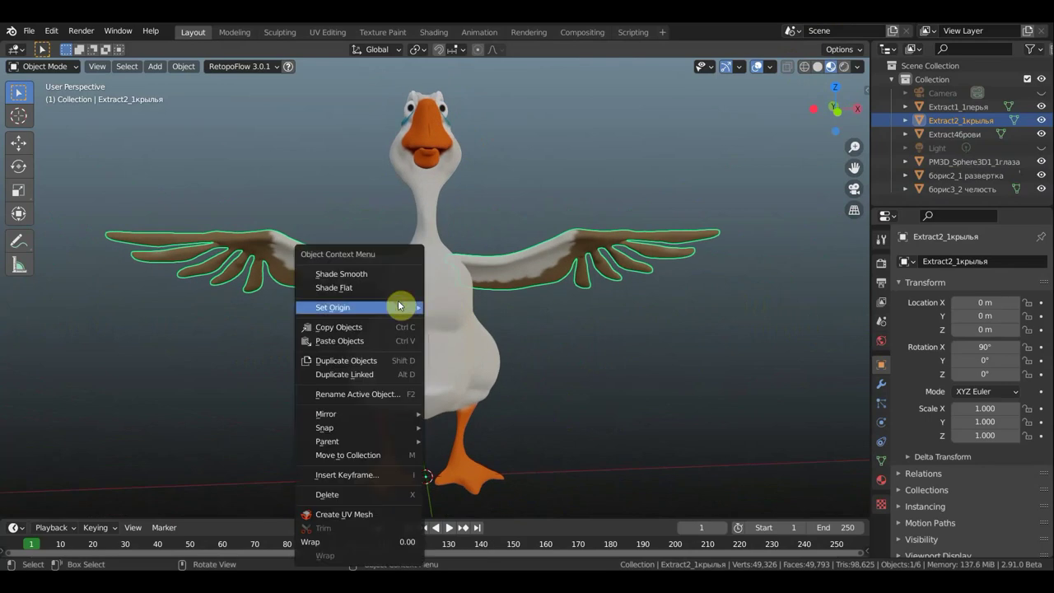
Apply Shade Smooth to the wings and then to the goose body.
left_click(360, 273)
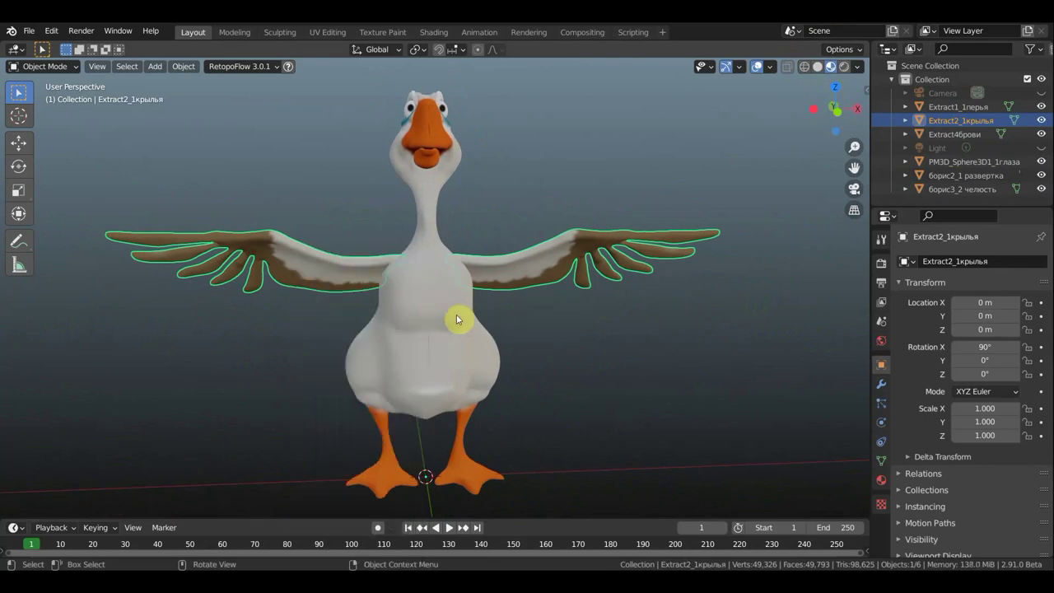
right_click(526, 270)
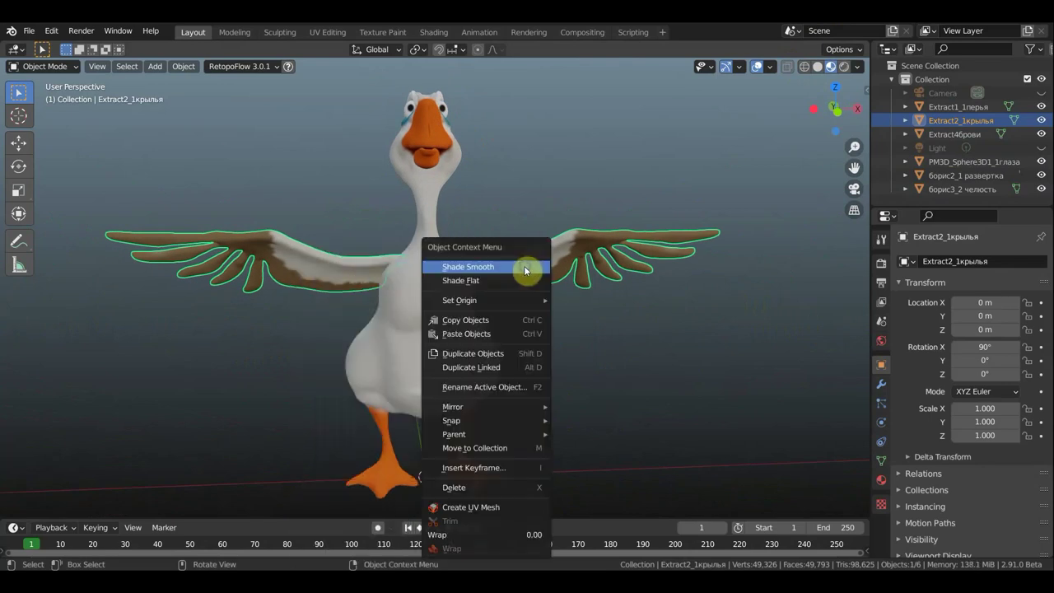
left_click(507, 268)
left_click(430, 127)
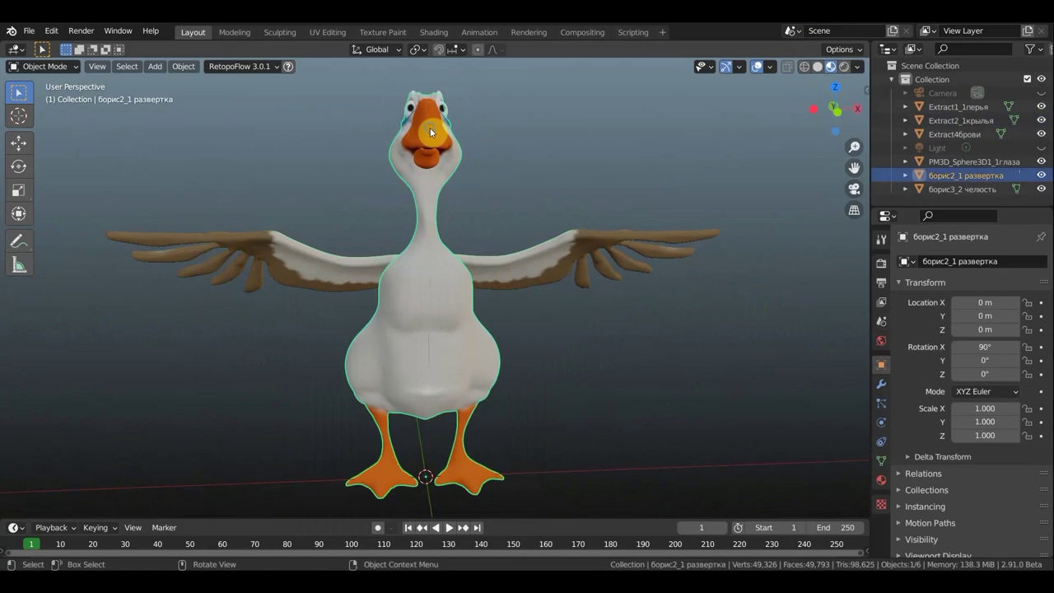
right_click(430, 128)
left_click(399, 130)
View the goose from a three-quarter side in plain Solid shading.
middle_click_drag(574, 201, 671, 195)
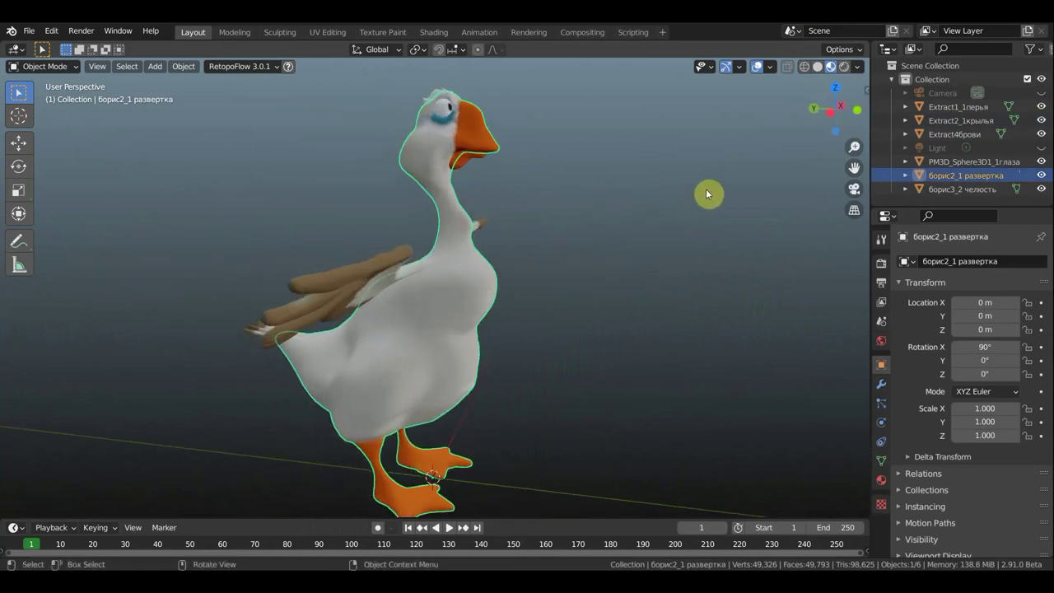
scroll(701, 198, "down", 2)
left_click(816, 68)
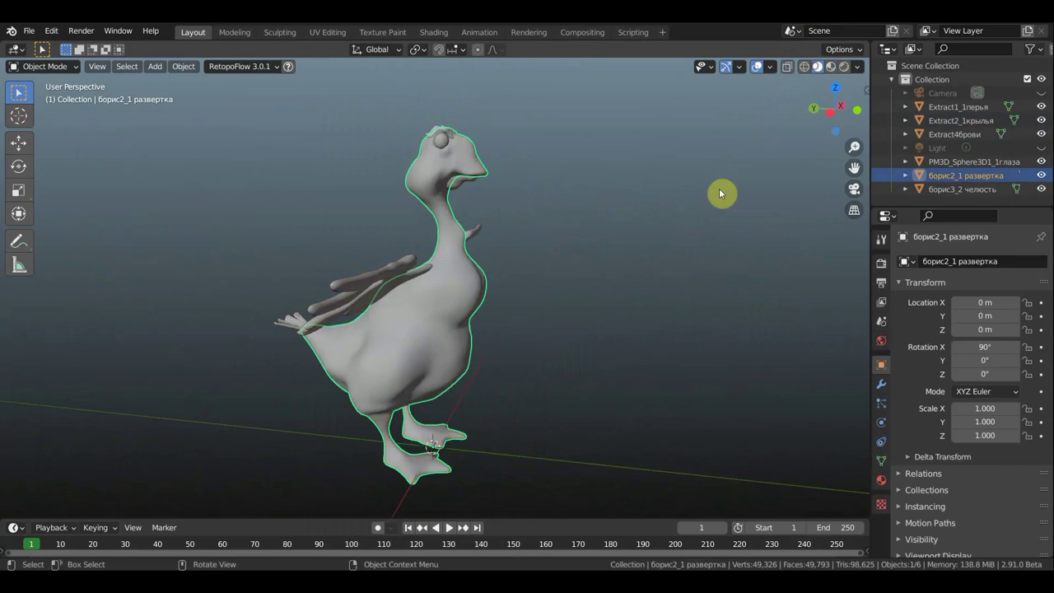
Enter Sculpt Mode on the body and brush away the seam down the chest and belly.
scroll(704, 195, "up", 3)
mouse_move(703, 195)
middle_mouse_down()
mouse_move(559, 211)
mouse_move(564, 228)
middle_mouse_up()
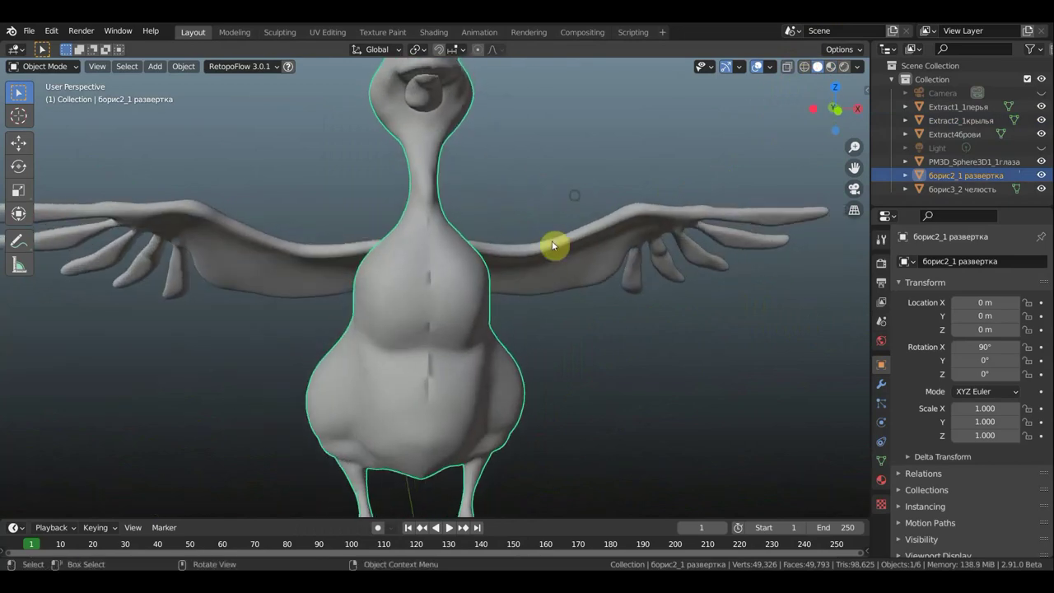
scroll(527, 264, "up", 2)
scroll(522, 255, "up", 2)
scroll(522, 254, "down", 2)
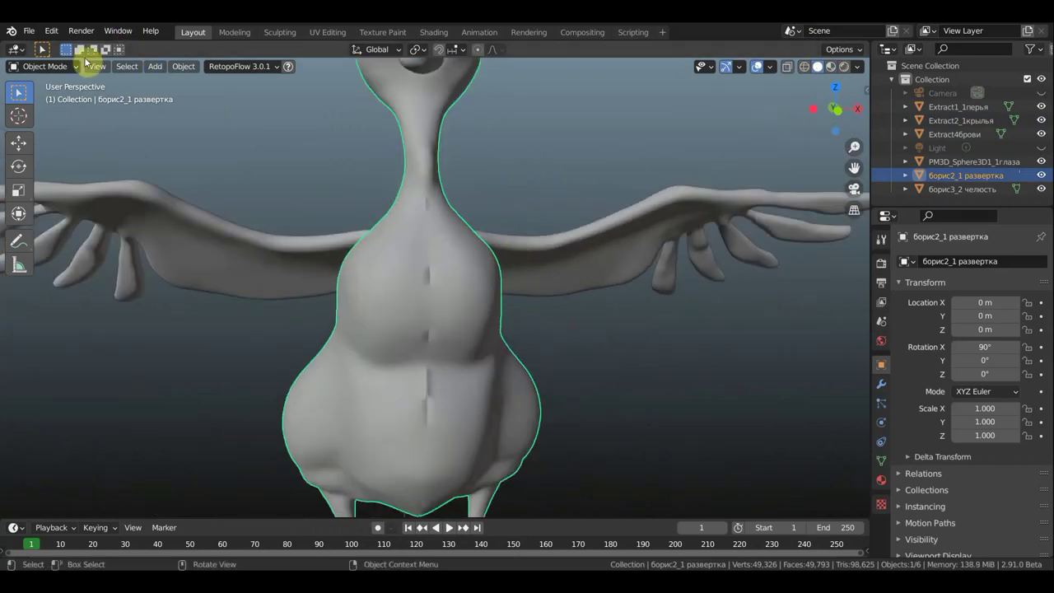
left_click(63, 66)
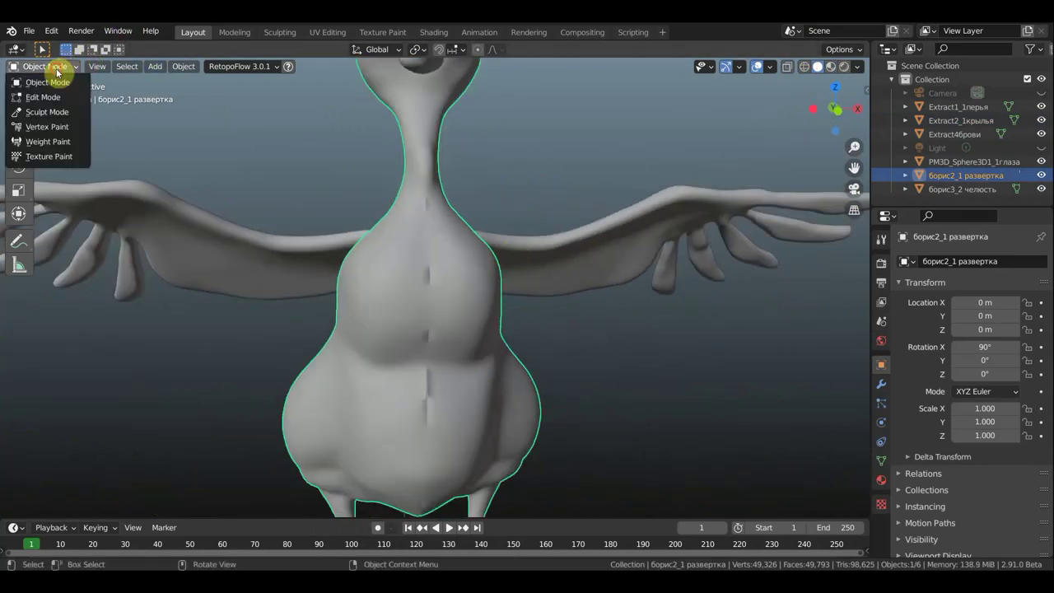
left_click(47, 112)
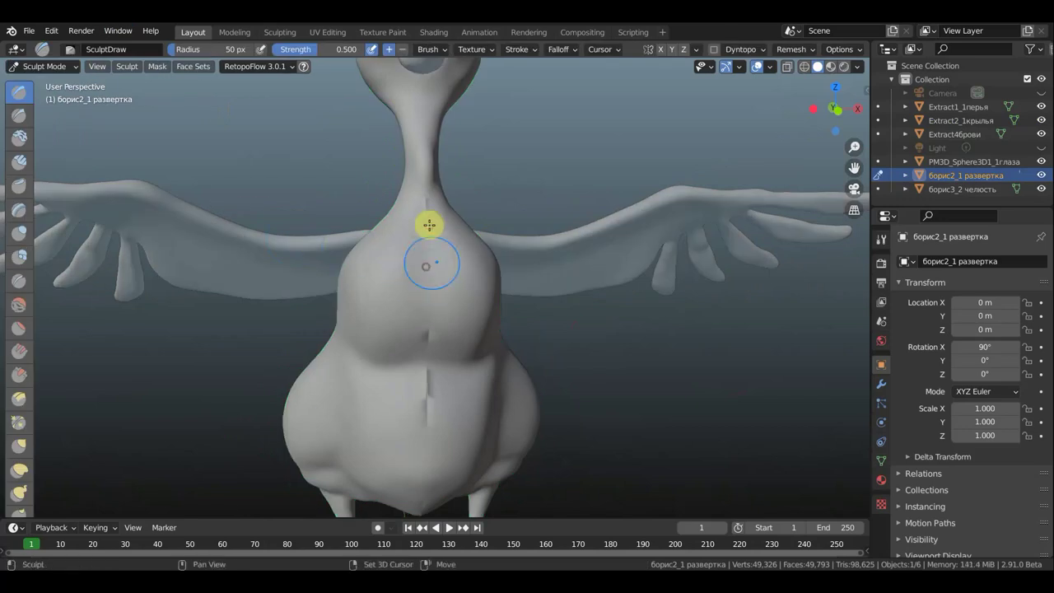
left_click_drag(420, 329, 424, 414)
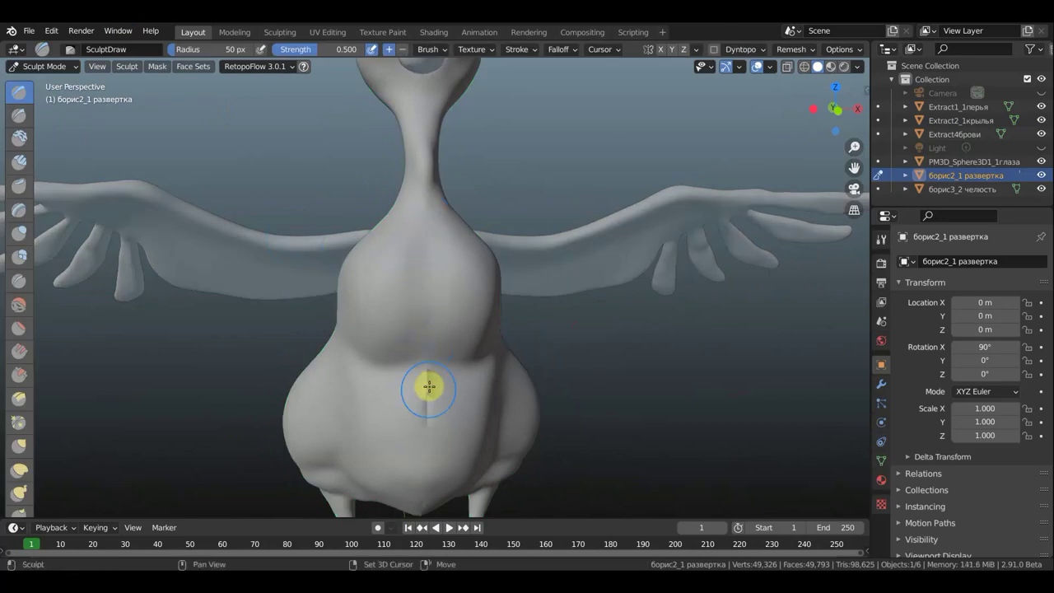
Orbit around the goose to inspect the body, neck, wing joins and head for remaining seams.
scroll(642, 382, "down", 3)
middle_click_drag(642, 382, 645, 425)
scroll(613, 346, "up", 4)
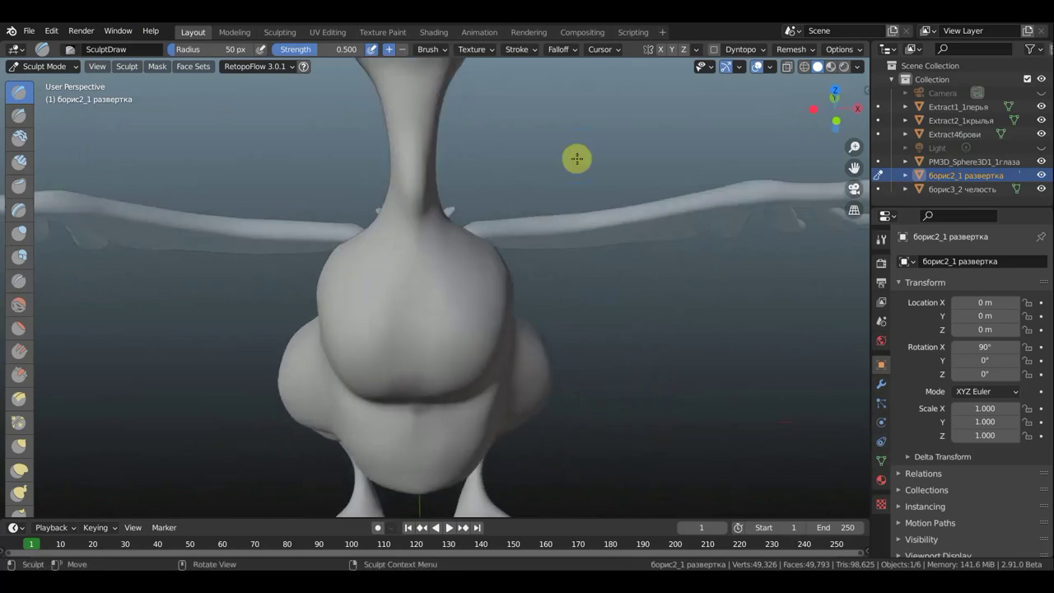
middle_click_drag(565, 114, 585, 338)
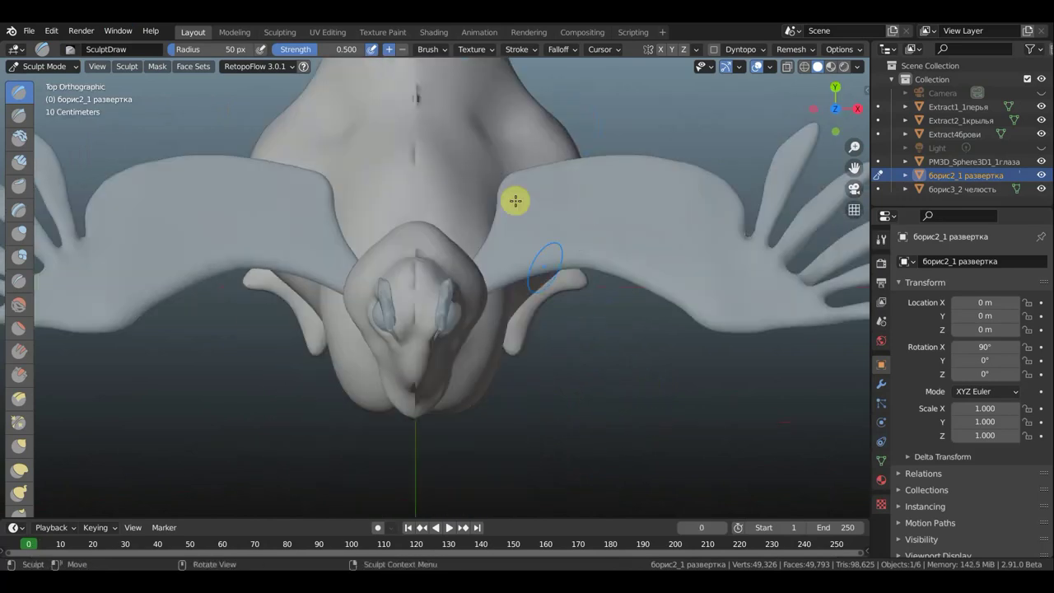
mouse_move(599, 101)
middle_mouse_down("alt")
mouse_move(560, 241)
mouse_move(527, 302)
middle_mouse_up("alt")
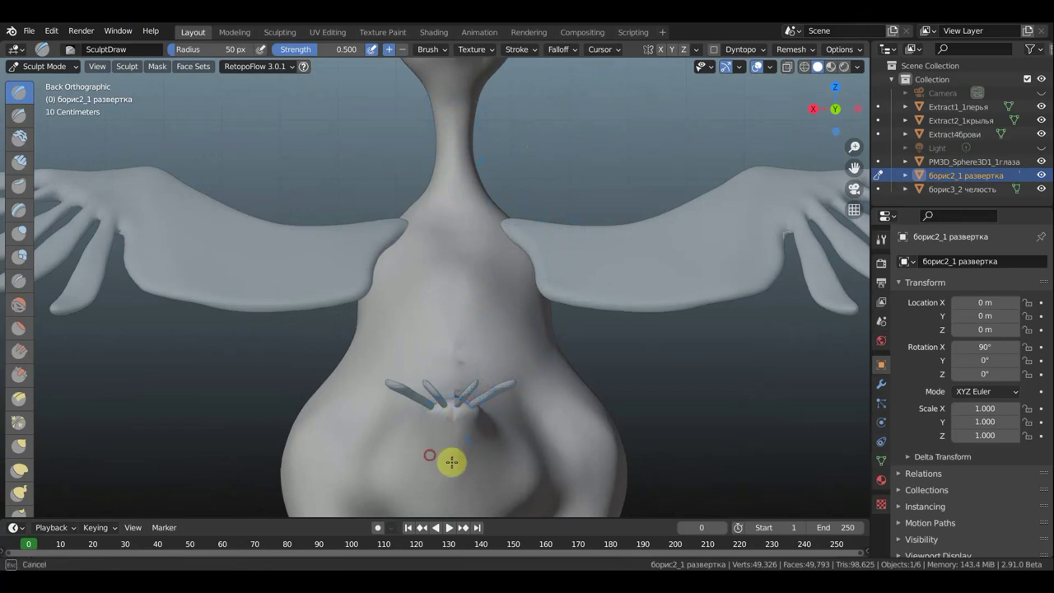
mouse_move(536, 169)
middle_mouse_down()
mouse_move(560, 180)
mouse_move(569, 200)
middle_mouse_up()
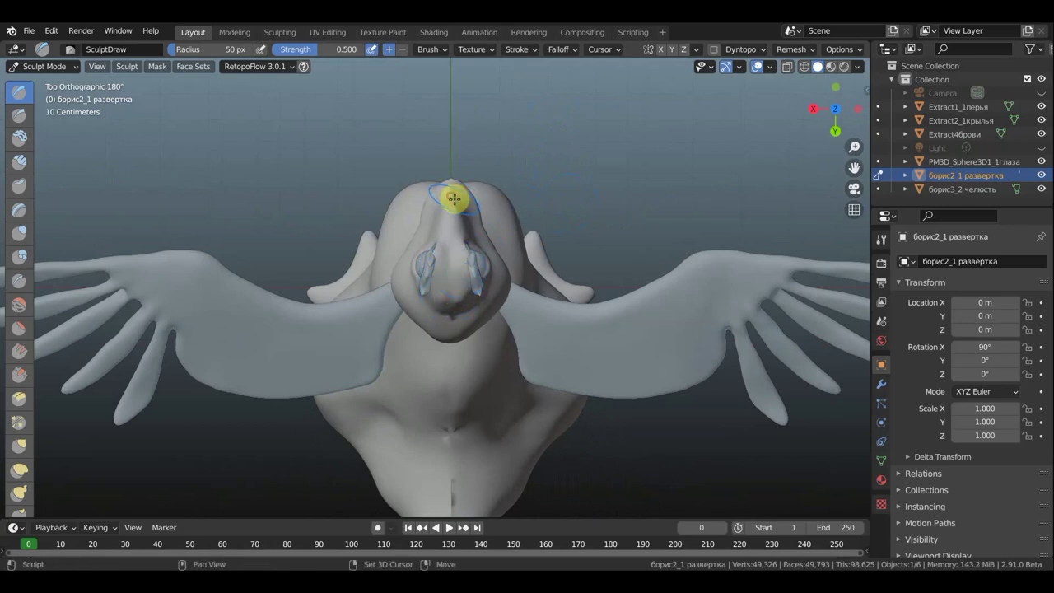
mouse_move(574, 181)
middle_mouse_down()
mouse_move(339, 512)
mouse_move(440, 496)
middle_mouse_up()
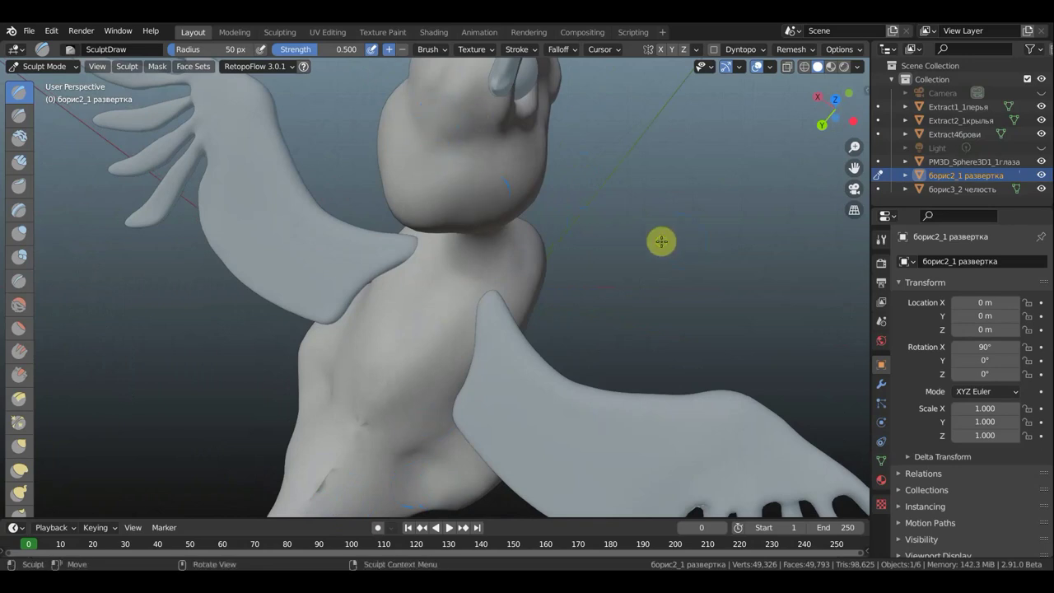
middle_click_drag(675, 239, 623, 228)
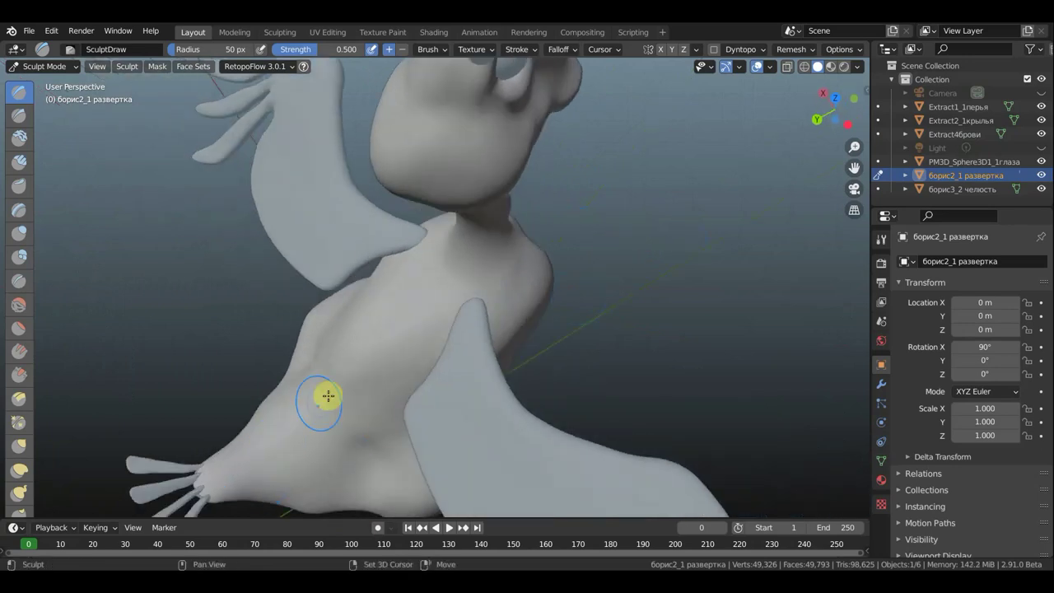
mouse_move(606, 402)
middle_mouse_down()
mouse_move(574, 318)
mouse_move(508, 289)
middle_mouse_up()
scroll(548, 299, "down", 3)
scroll(565, 306, "down", 2)
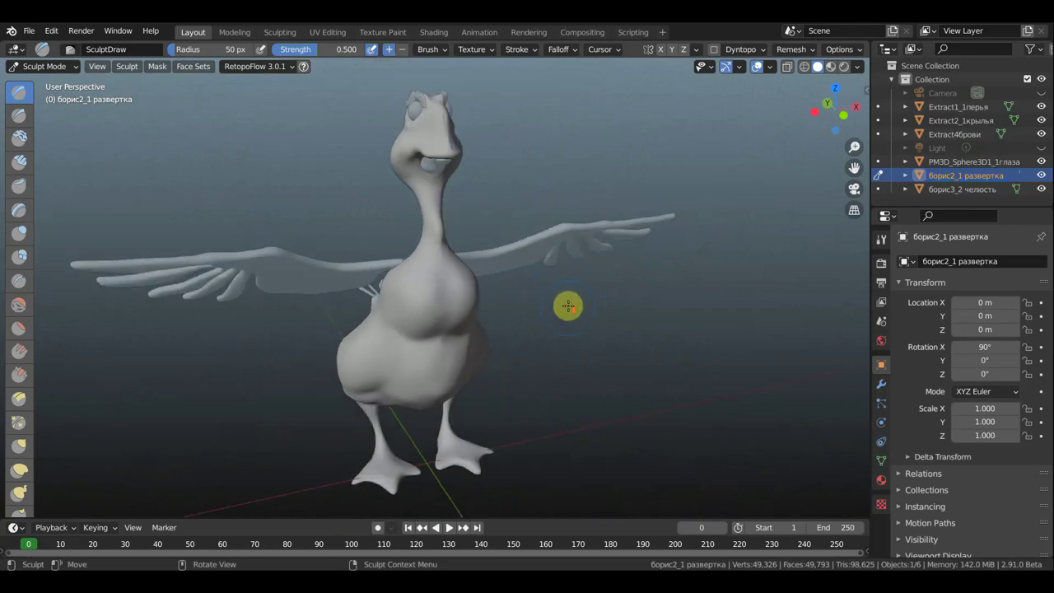
middle_click_drag(541, 179, 520, 387)
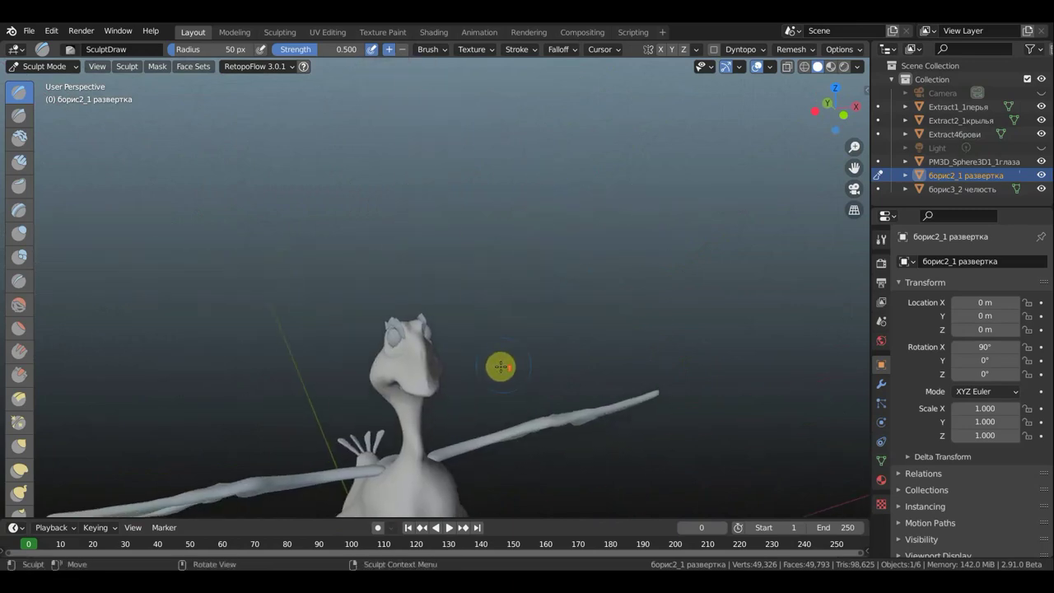
scroll(502, 365, "up", 3)
middle_click_drag(538, 203, 542, 190, "shift")
mouse_move(522, 235)
middle_mouse_down()
mouse_move(497, 258)
mouse_move(580, 206)
middle_mouse_up()
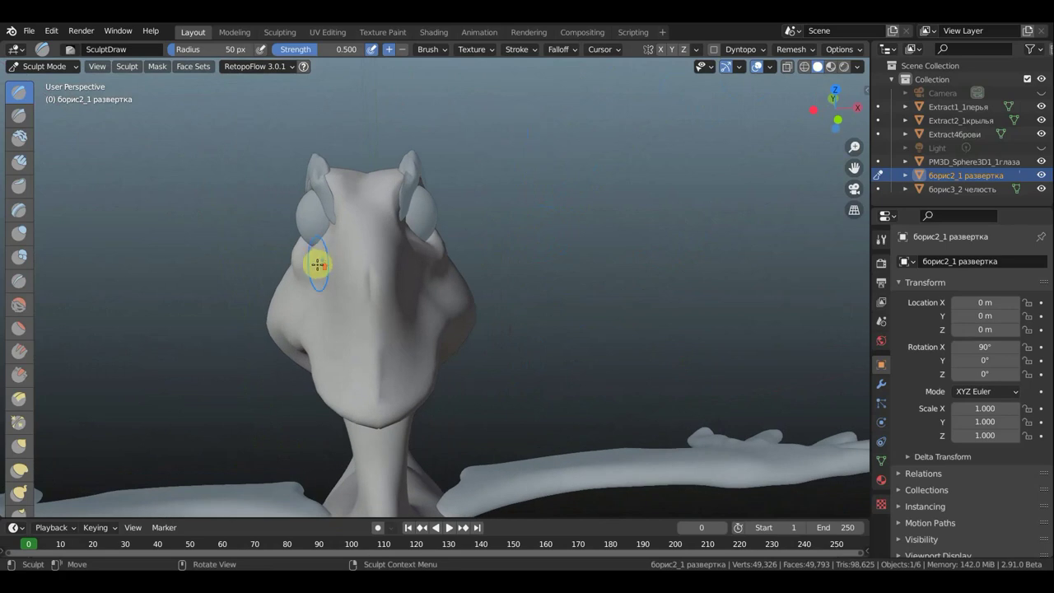
scroll(321, 267, "up", 4)
scroll(312, 273, "down", 2)
Keep the sculpt brush at 50 px and switch to the front orthographic view.
key("f")
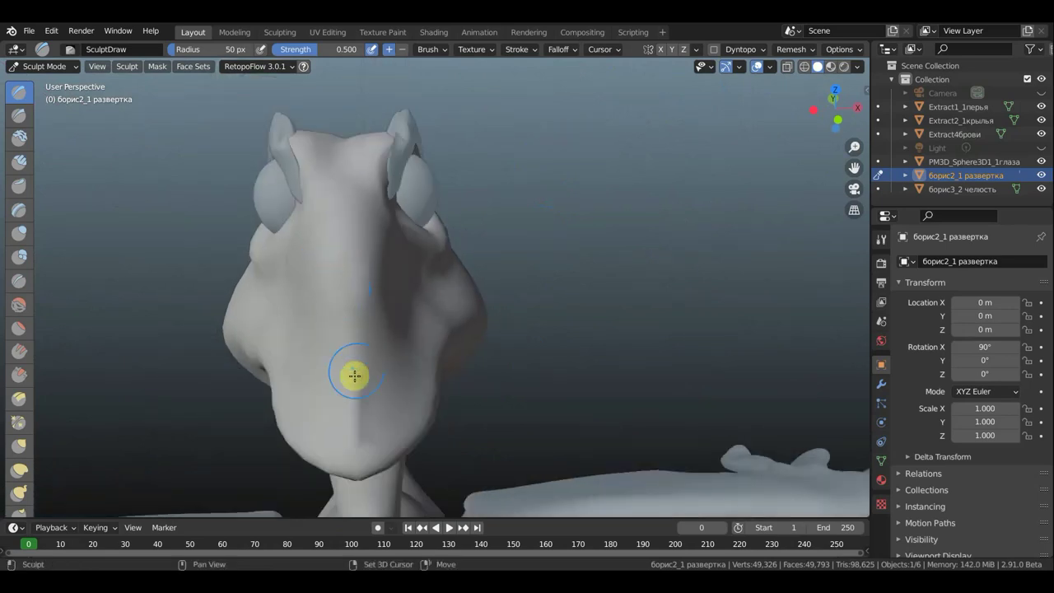
left_click(367, 421)
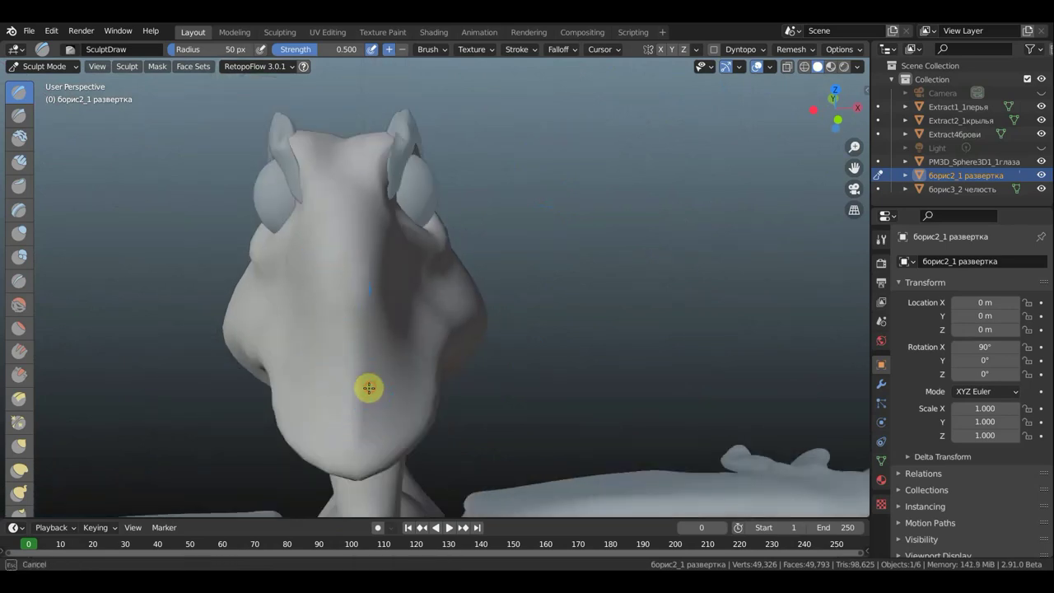
scroll(577, 354, "down", 3)
mouse_move(602, 334)
middle_mouse_down()
mouse_move(706, 318)
mouse_move(697, 365)
mouse_move(686, 214)
mouse_move(657, 271)
mouse_move(667, 256)
middle_mouse_up()
key("KP_1")
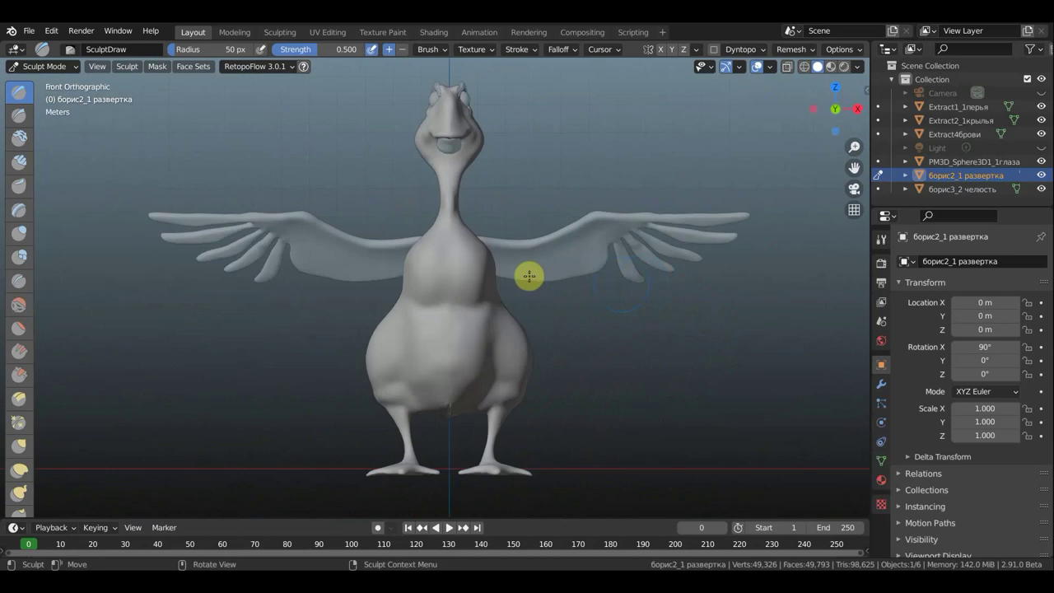
left_click(51, 70)
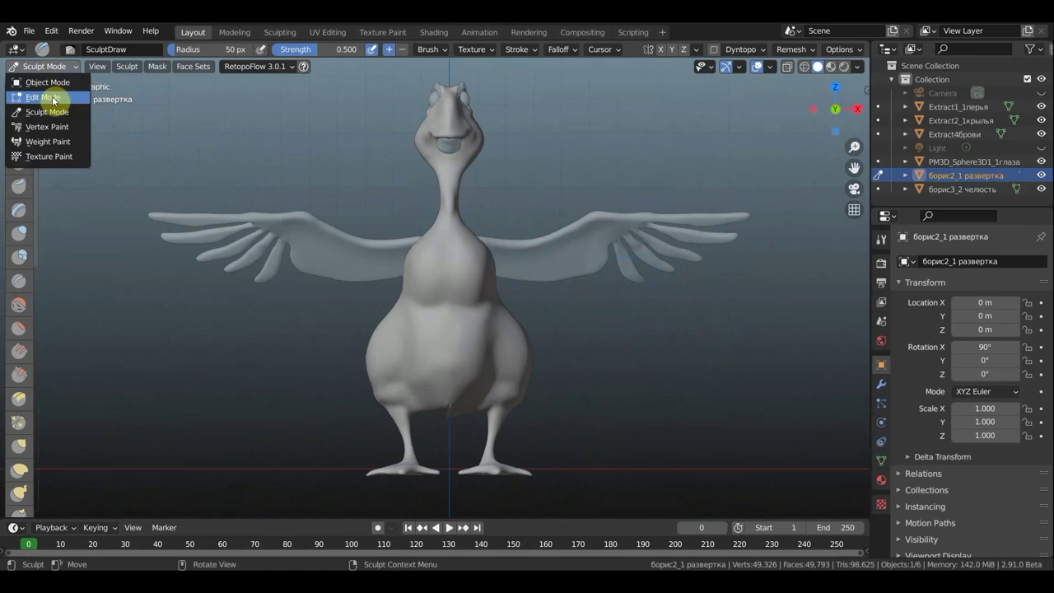
Return to Object Mode with Material Preview shading, zoom out and deselect everything.
left_click(55, 83)
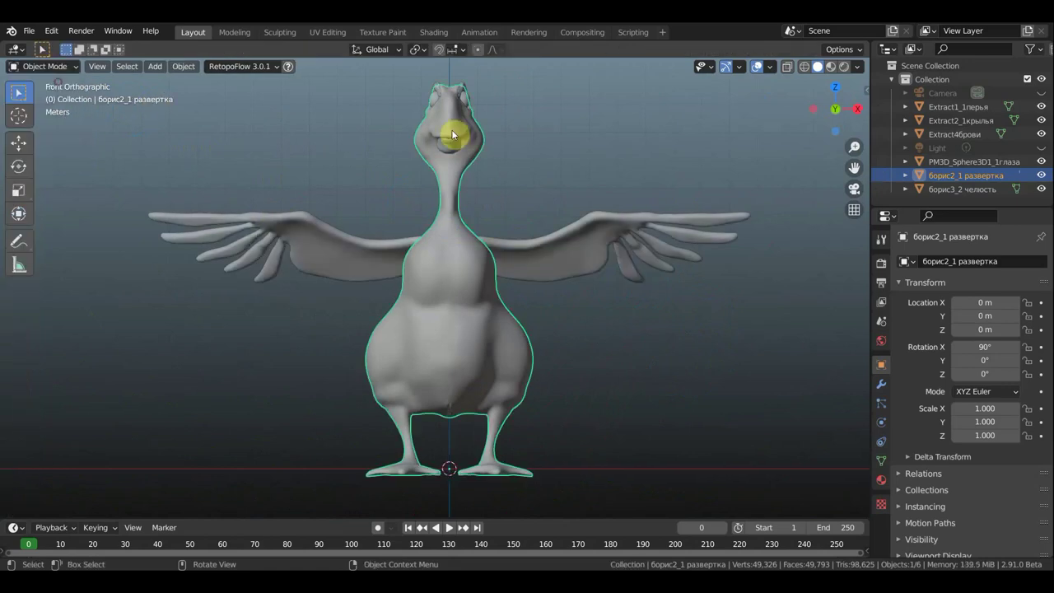
left_click(831, 68)
scroll(760, 270, "down", 2)
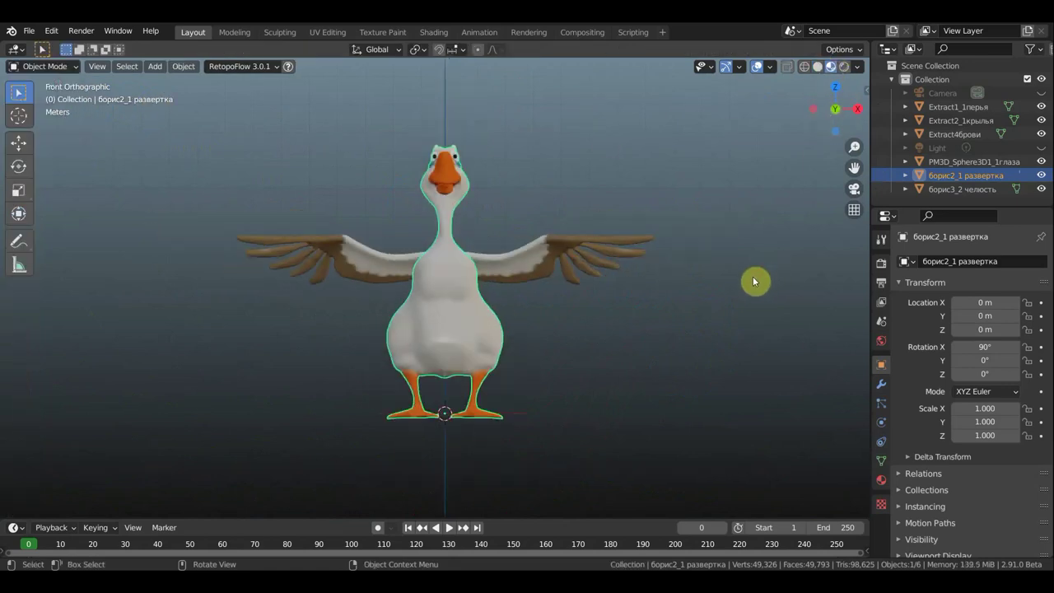
left_click(818, 256)
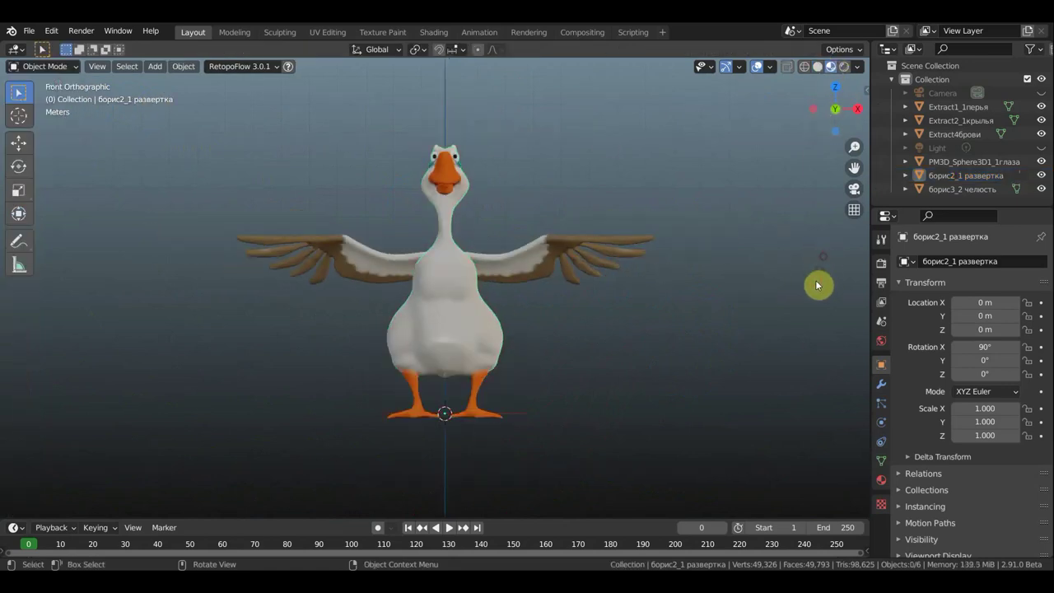